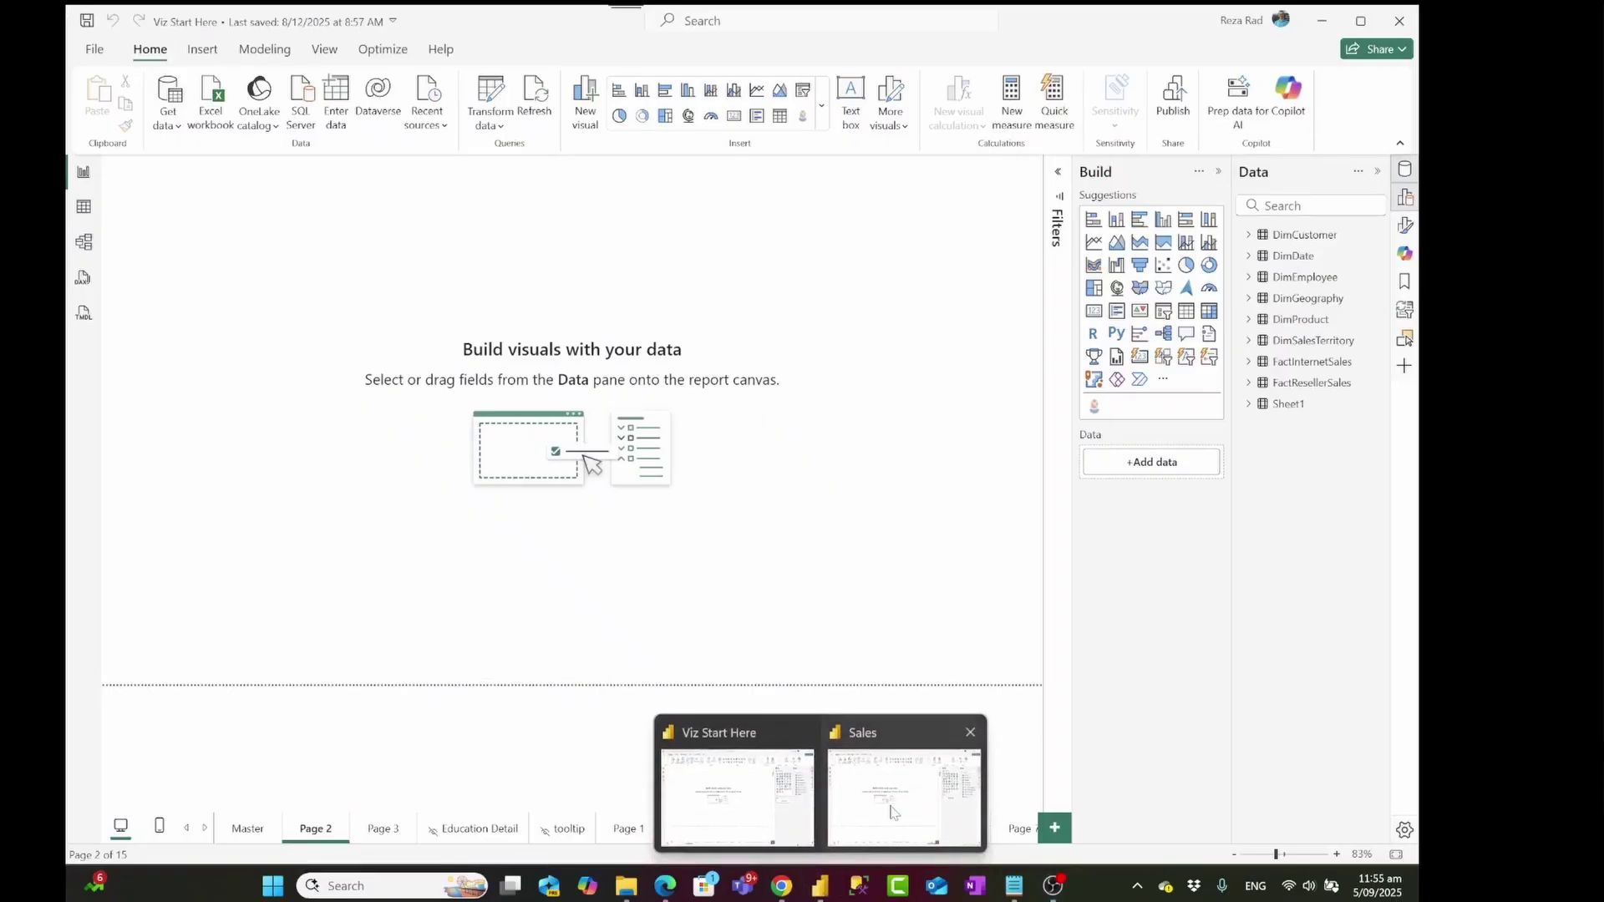
# Switch to the Sales report and add FactInternetSales SalesAmount to Page 10 as a 29.36M card.
pyautogui.click(878, 760)
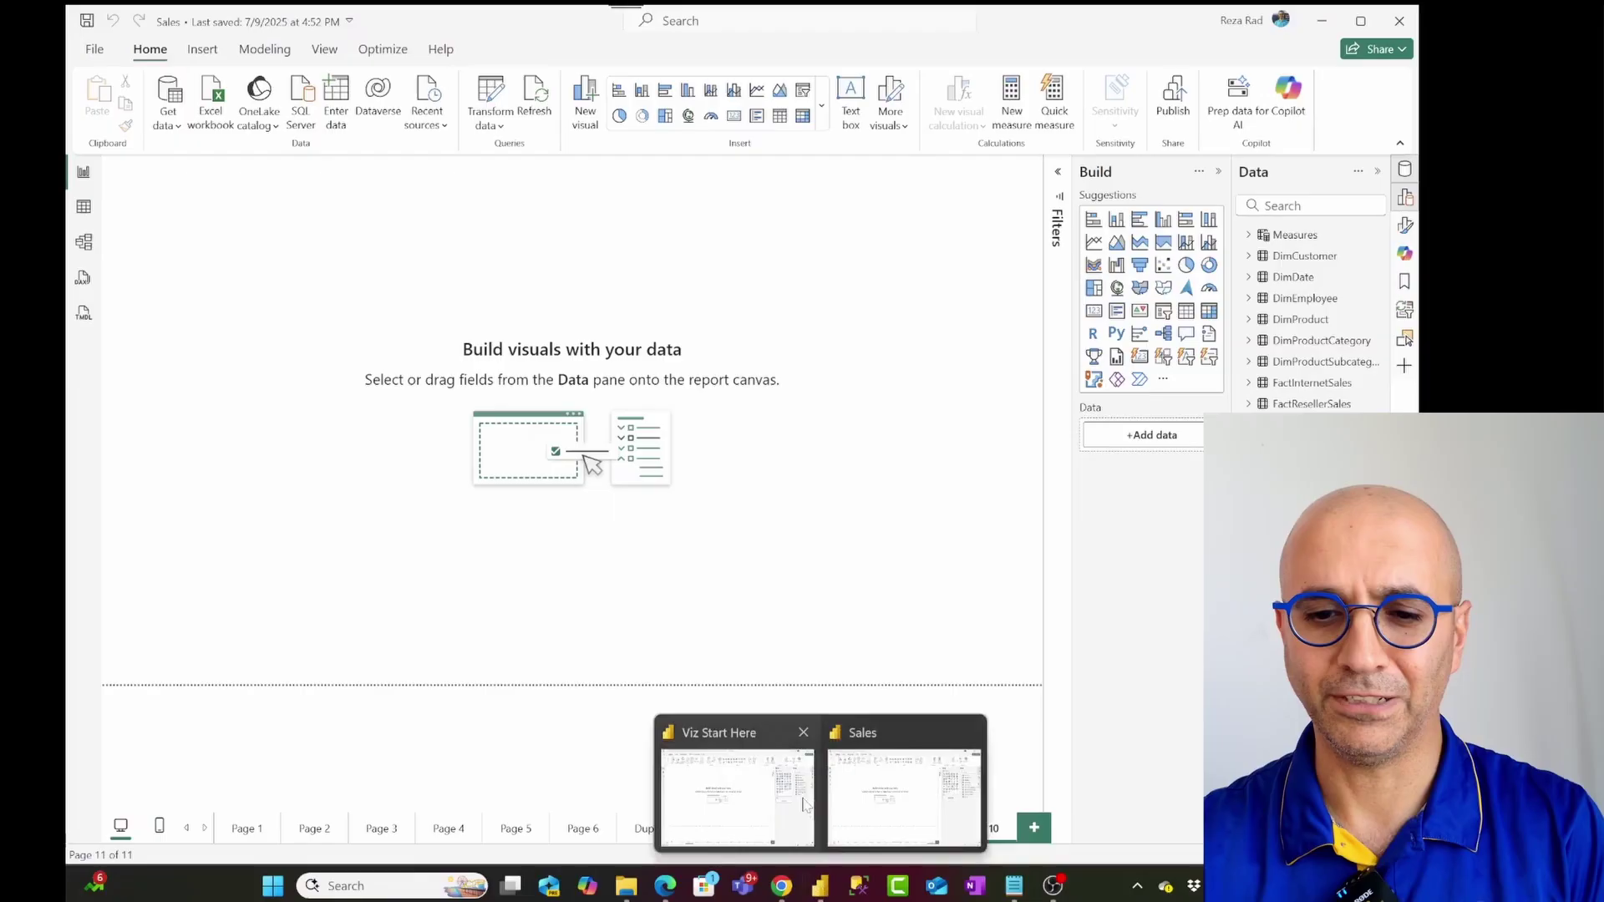
pyautogui.click(804, 733)
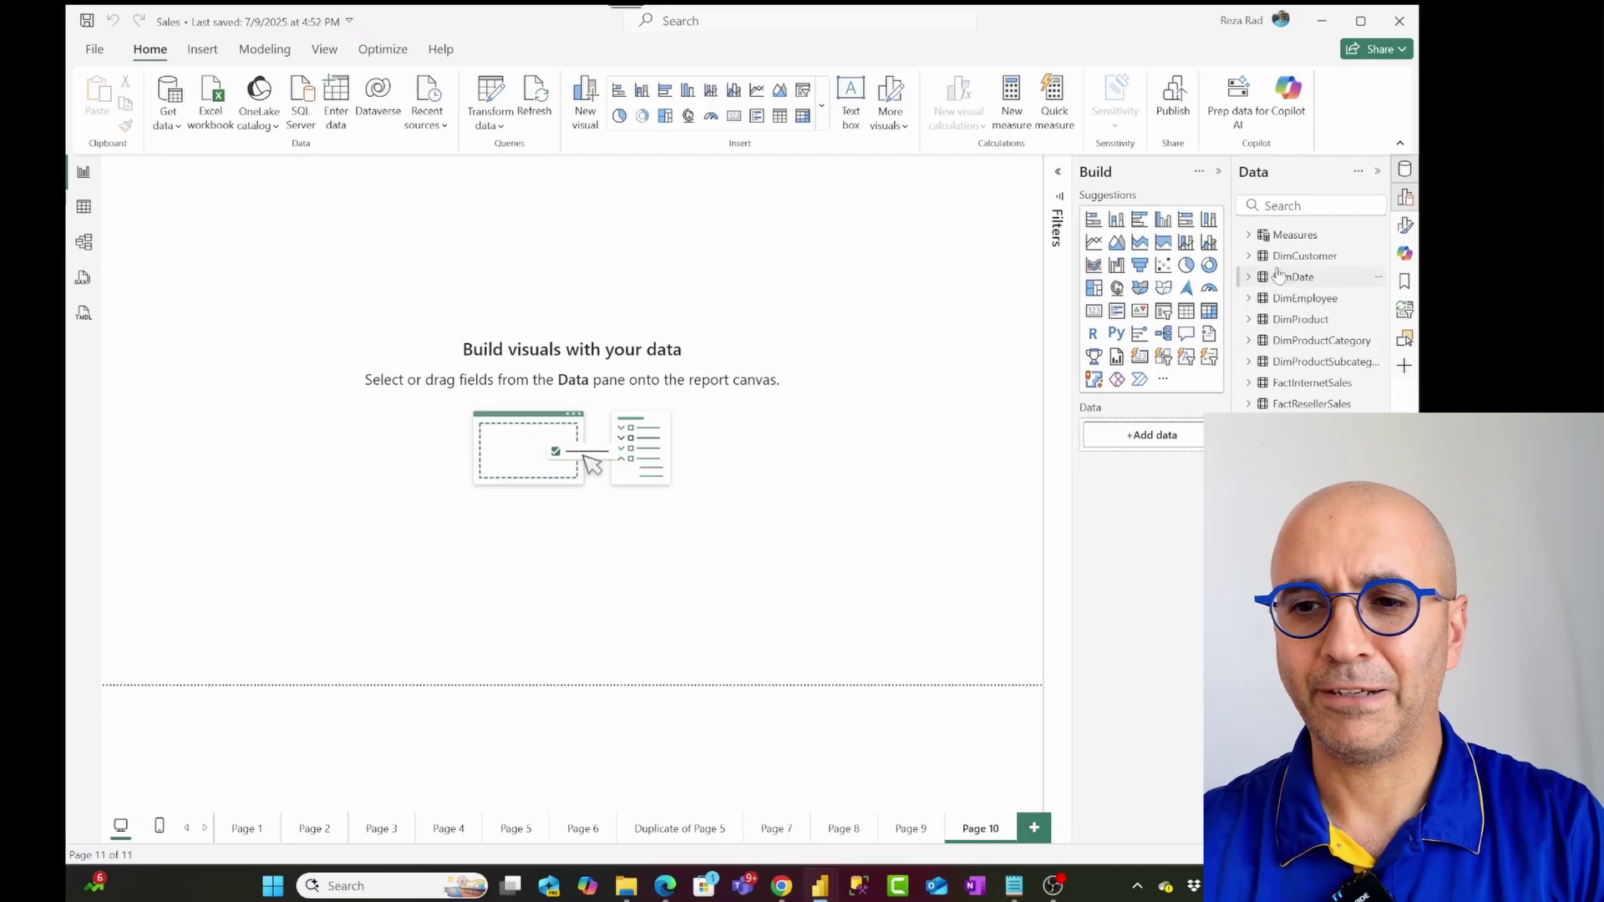
pyautogui.click(1285, 207)
pyautogui.write('interneta')
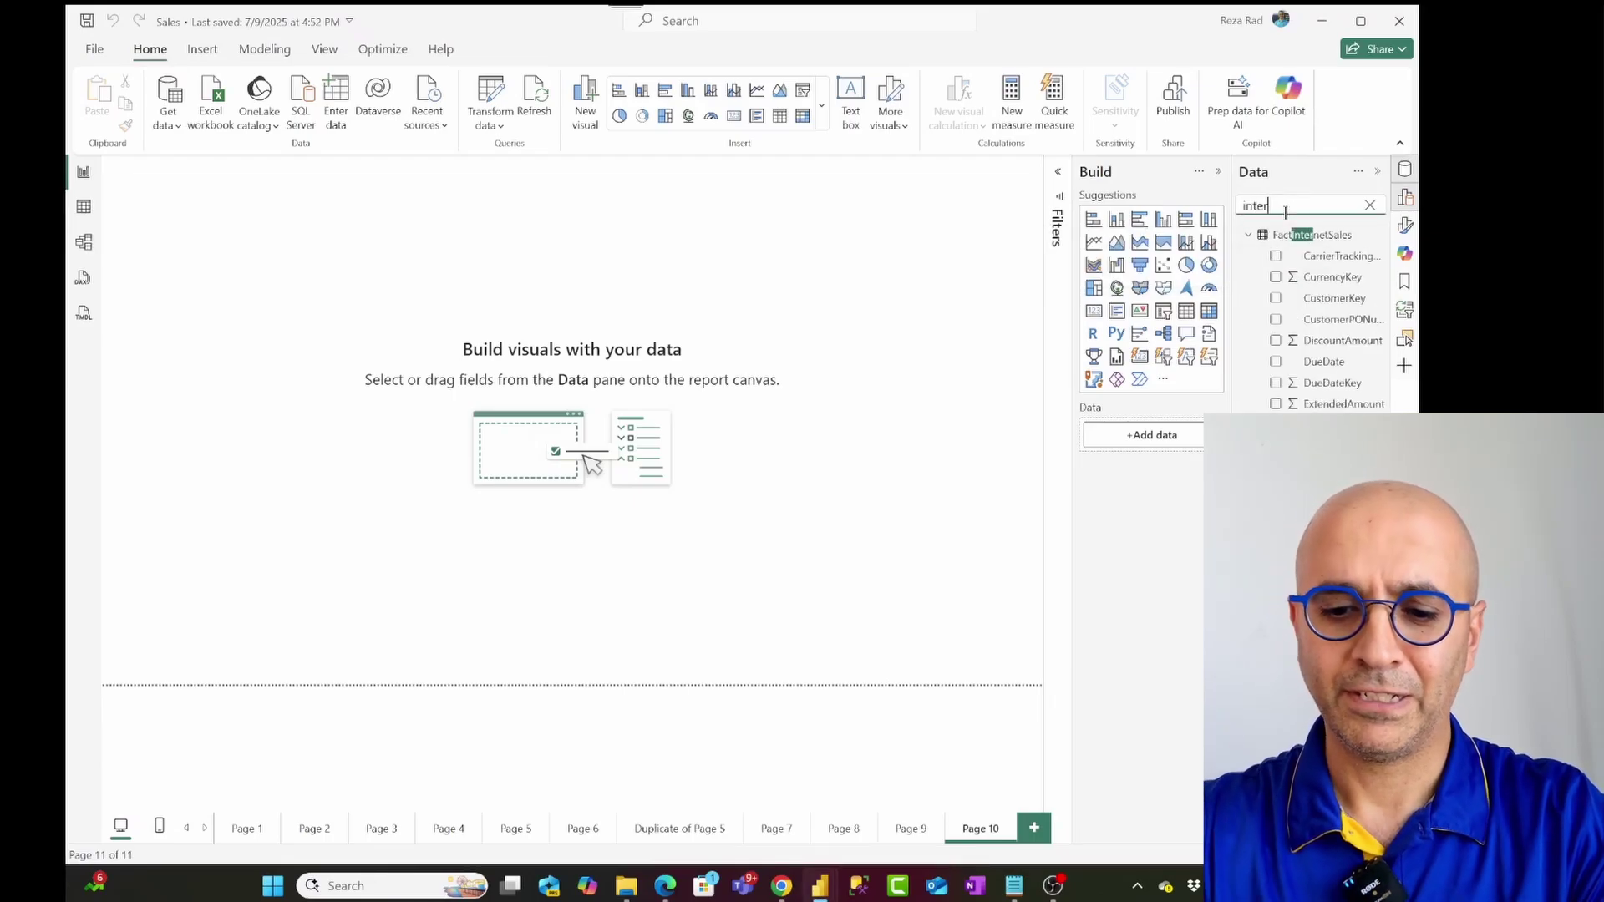
pyautogui.press('BackSpace')
pyautogui.press('BackSpace')
pyautogui.press('BackSpace')
pyautogui.press('BackSpace')
pyautogui.press('BackSpace')
pyautogui.press('BackSpace')
pyautogui.press('BackSpace')
pyautogui.press('BackSpace')
pyautogui.press('BackSpace')
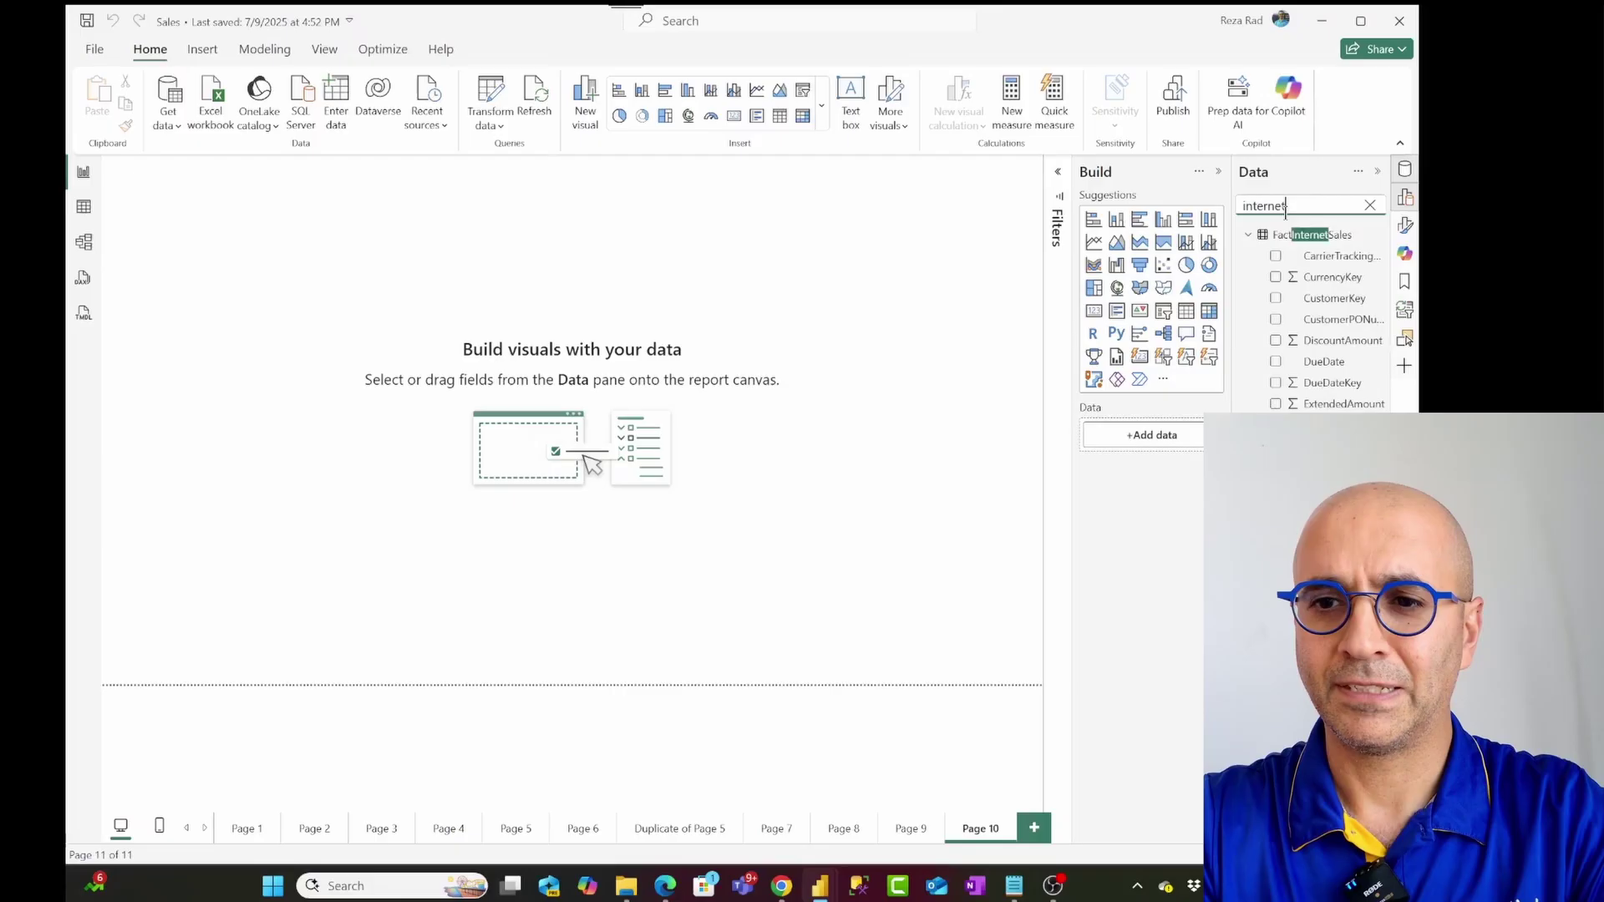
pyautogui.write('salesan')
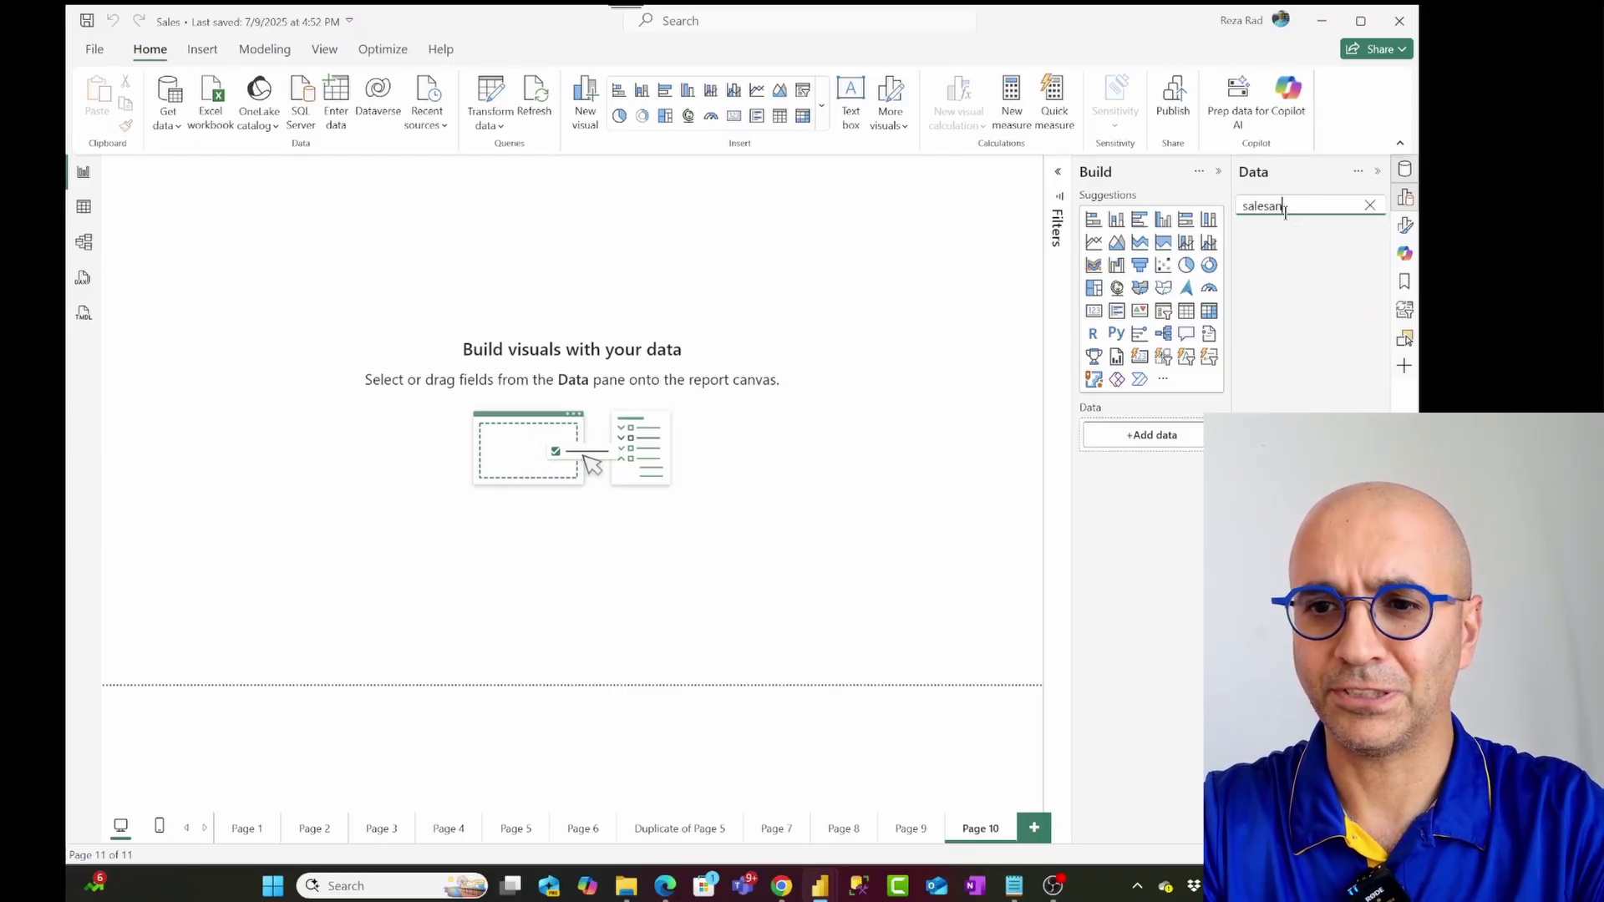
pyautogui.press('BackSpace')
pyautogui.write('m')
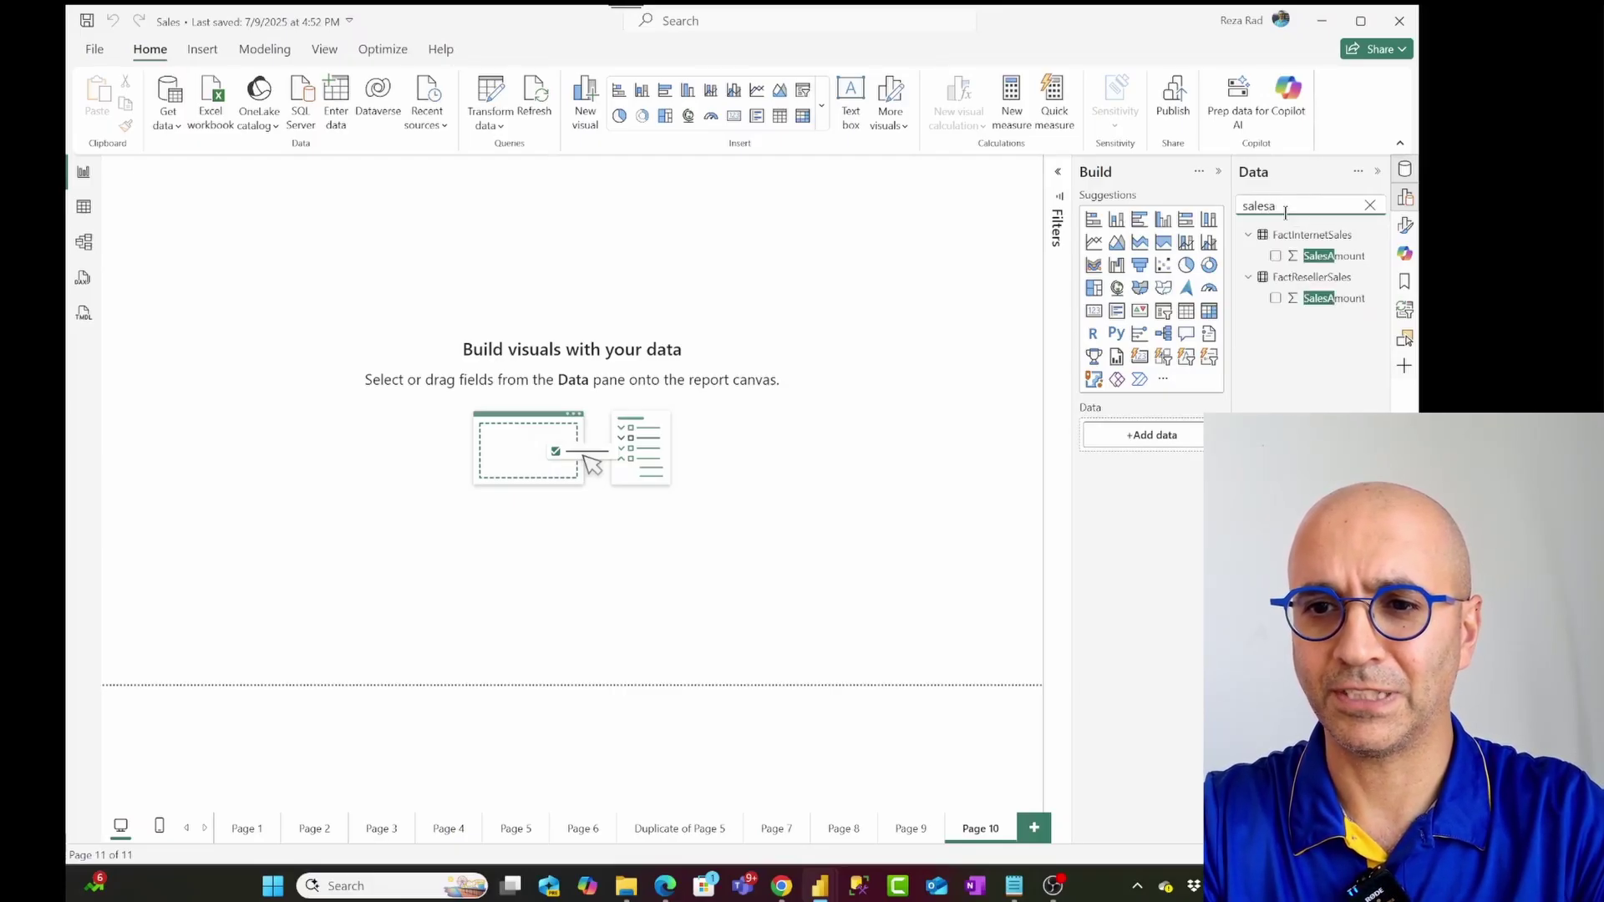
pyautogui.click(1332, 257)
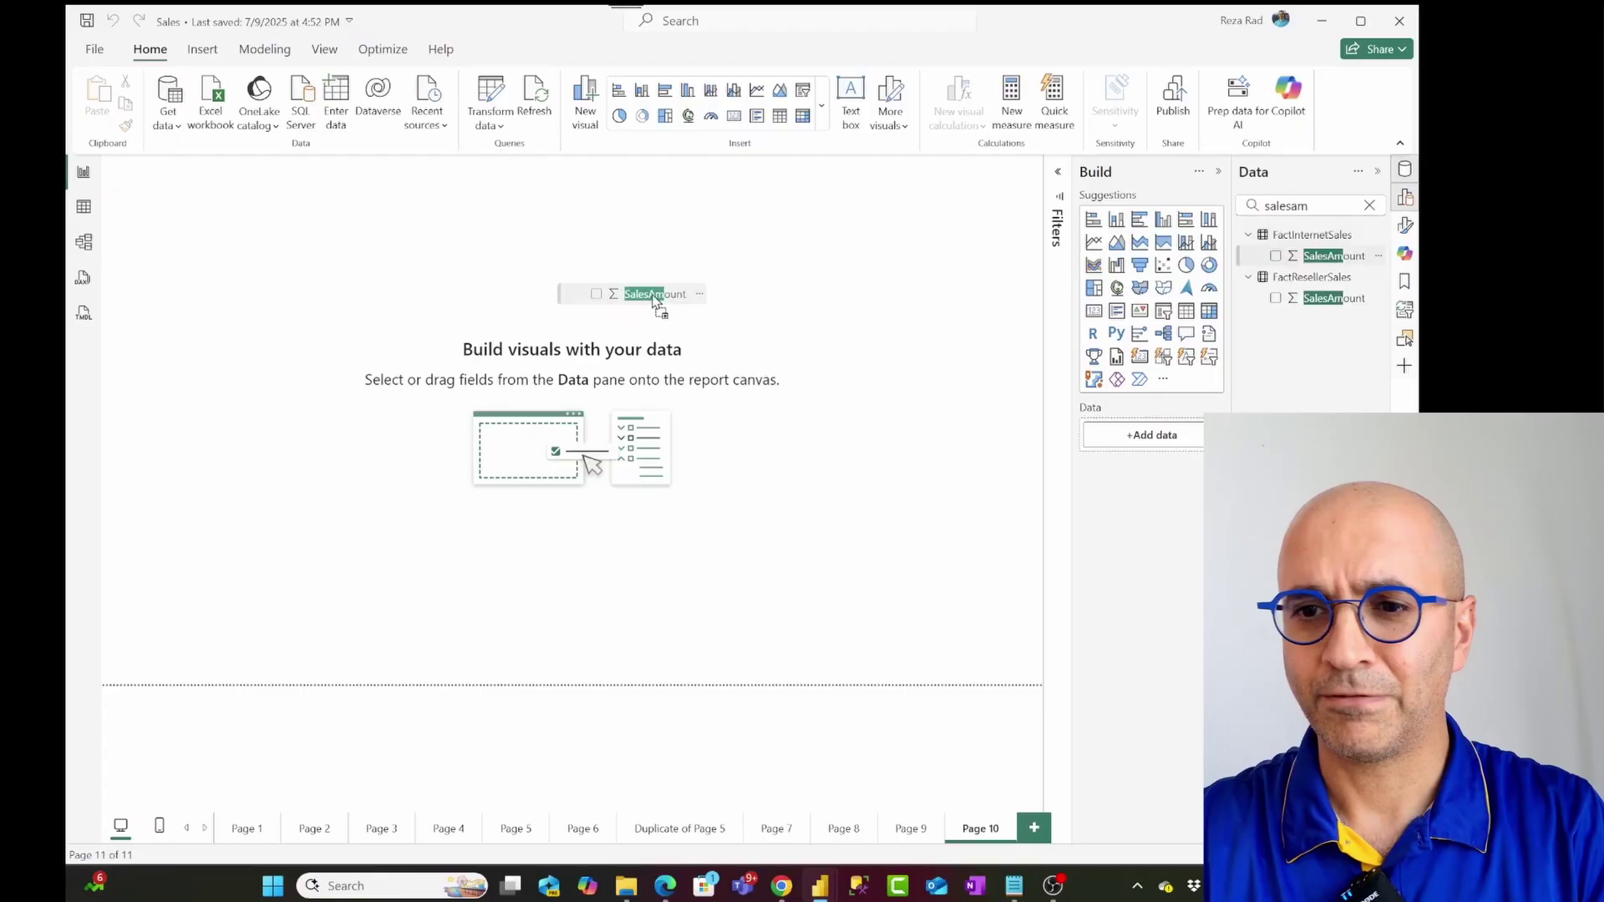
# Add DimCustomer EnglishEducation to the SalesAmount card to form a bar chart, and move it right.
pyautogui.click(1369, 205)
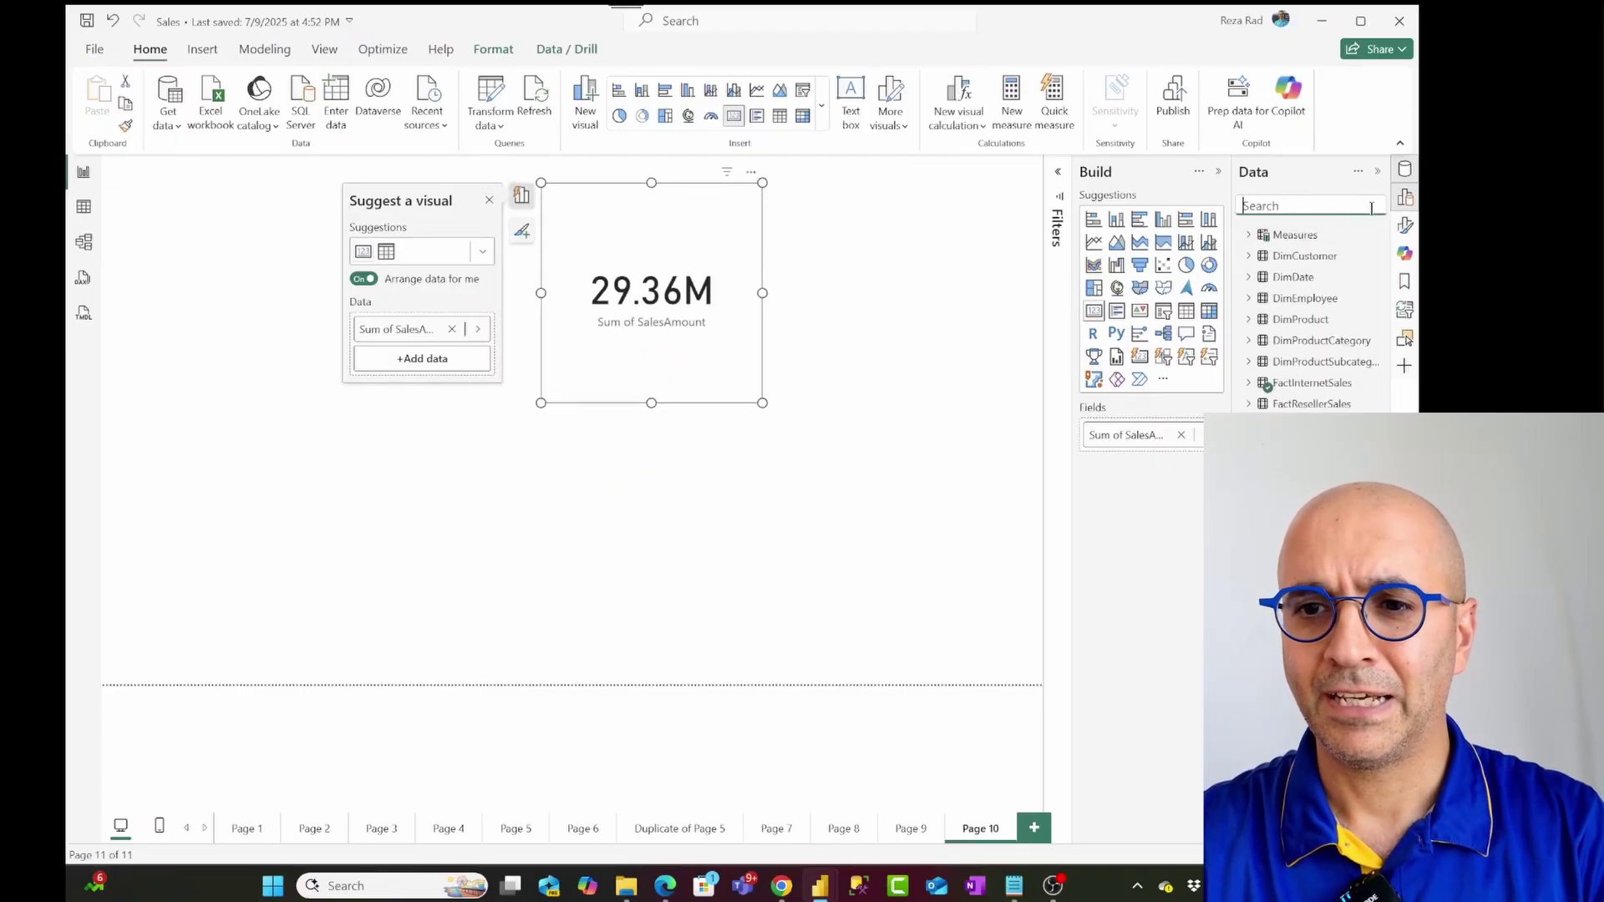
pyautogui.click(1260, 258)
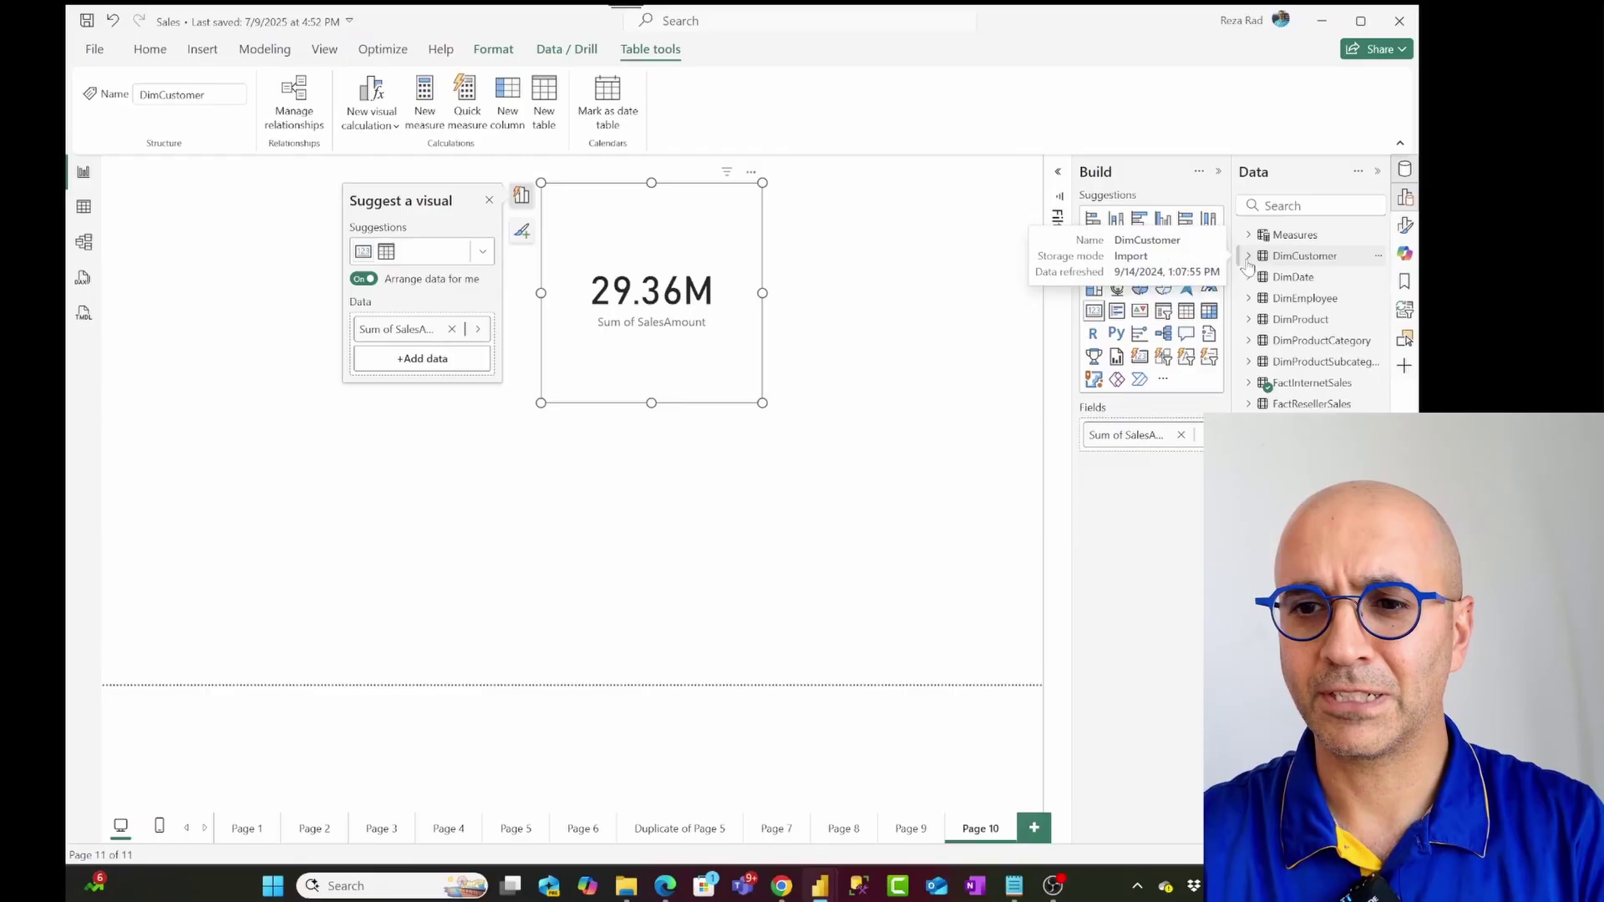
pyautogui.click(1248, 256)
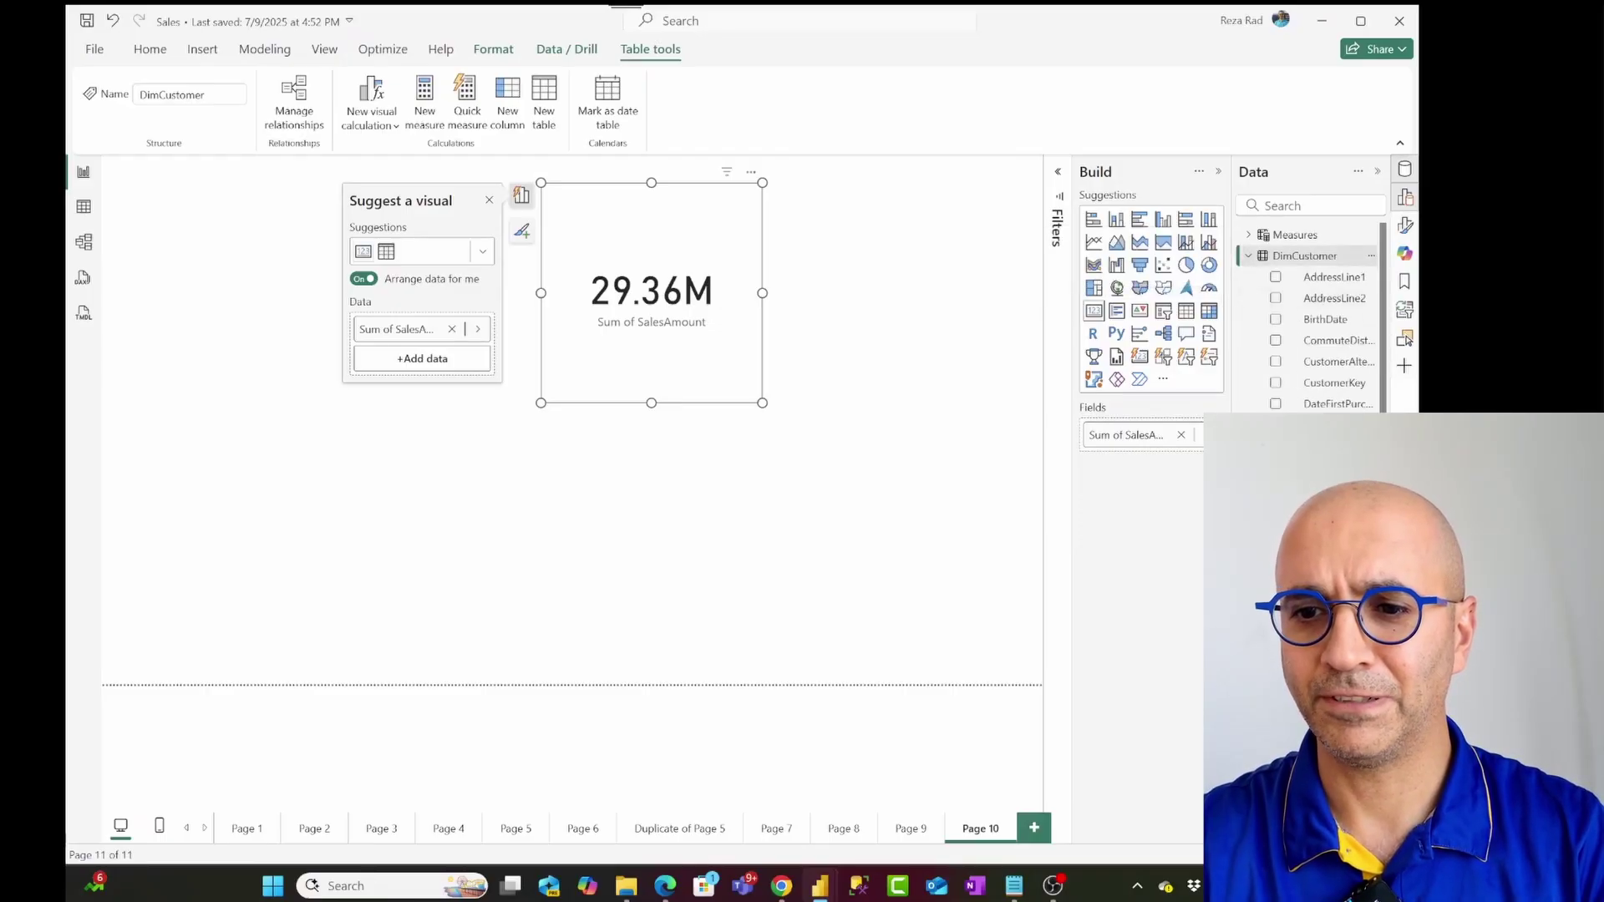
pyautogui.moveTo(1328, 468); pyautogui.dragTo(612, 378)
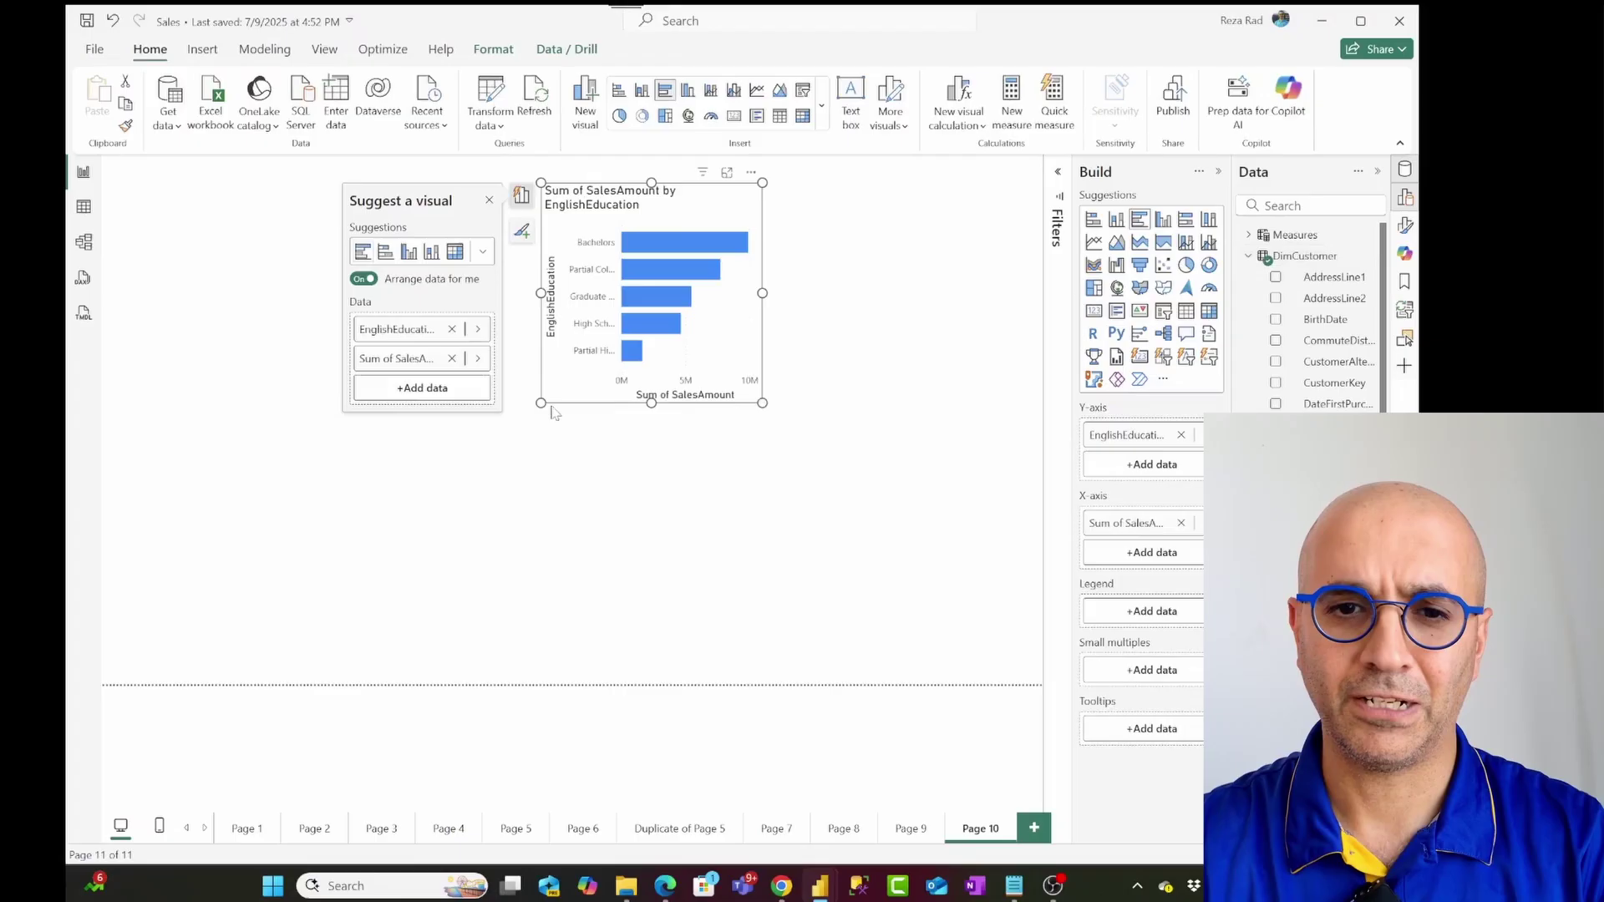
pyautogui.moveTo(582, 569); pyautogui.dragTo(796, 552)
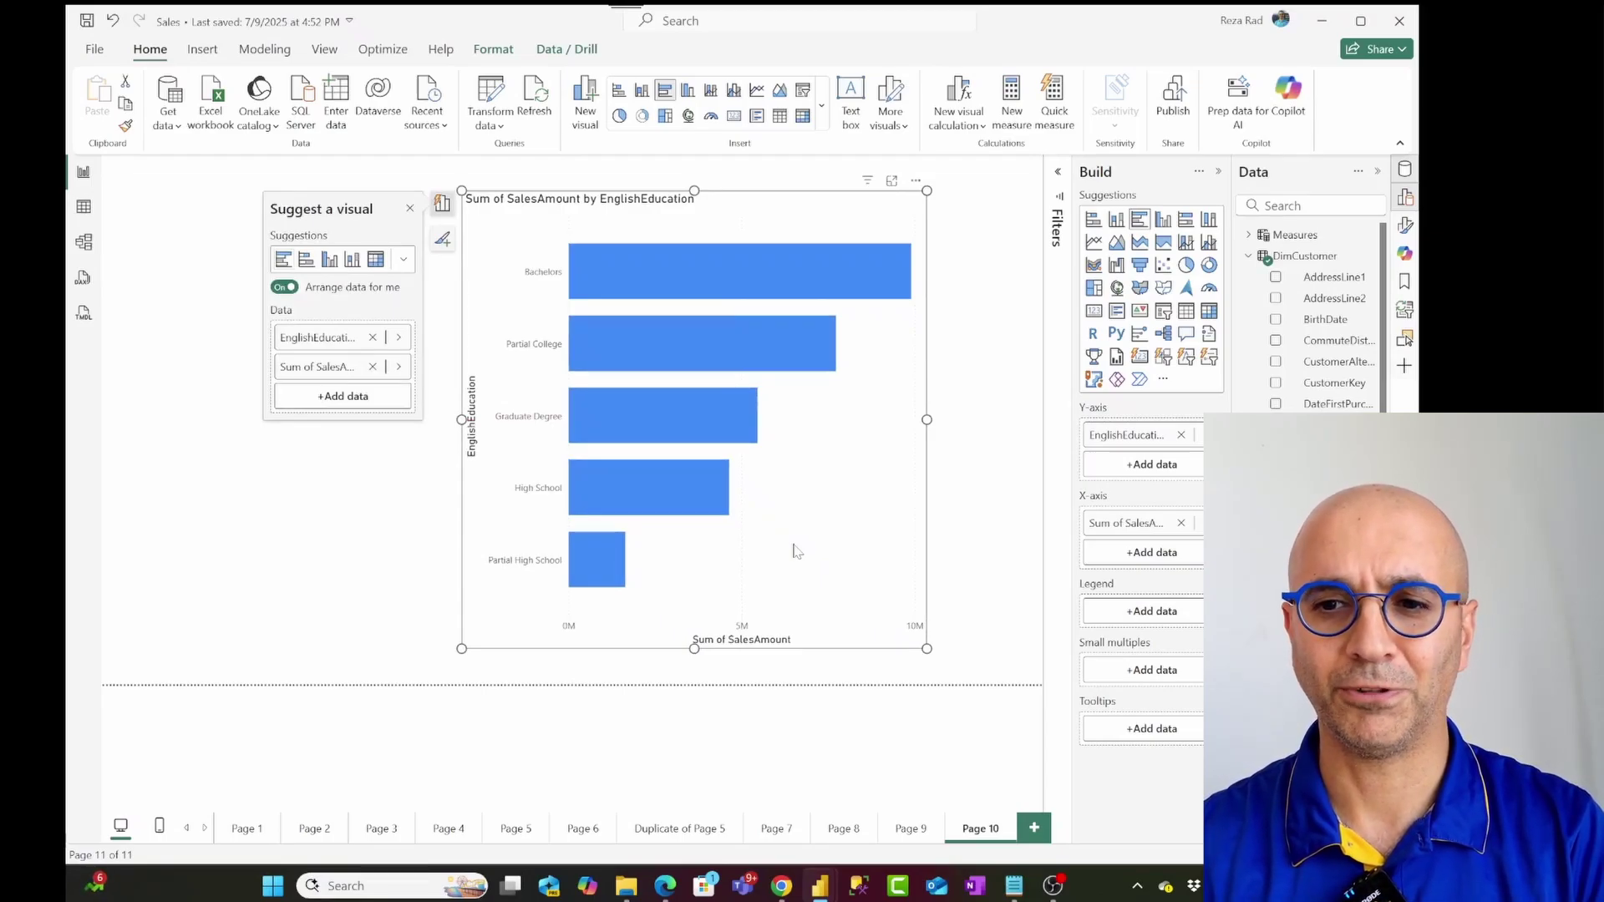
# Replace EnglishEducation with Gender on the chart's axis, then undo Gender.
pyautogui.click(1180, 436)
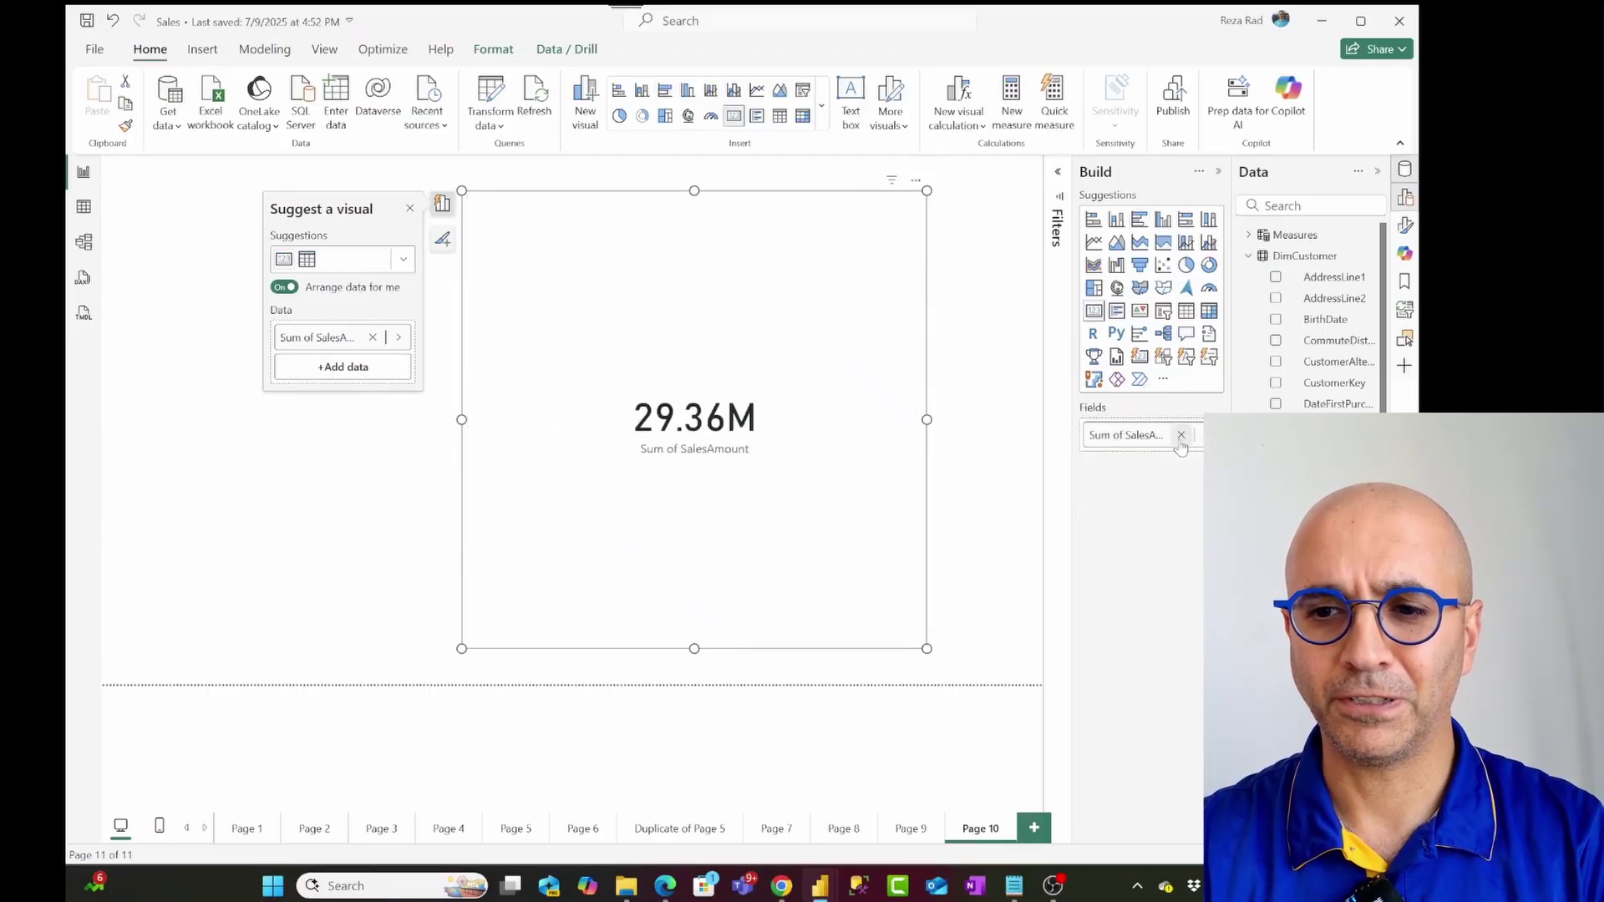
pyautogui.moveTo(1195, 501); pyautogui.dragTo(833, 416)
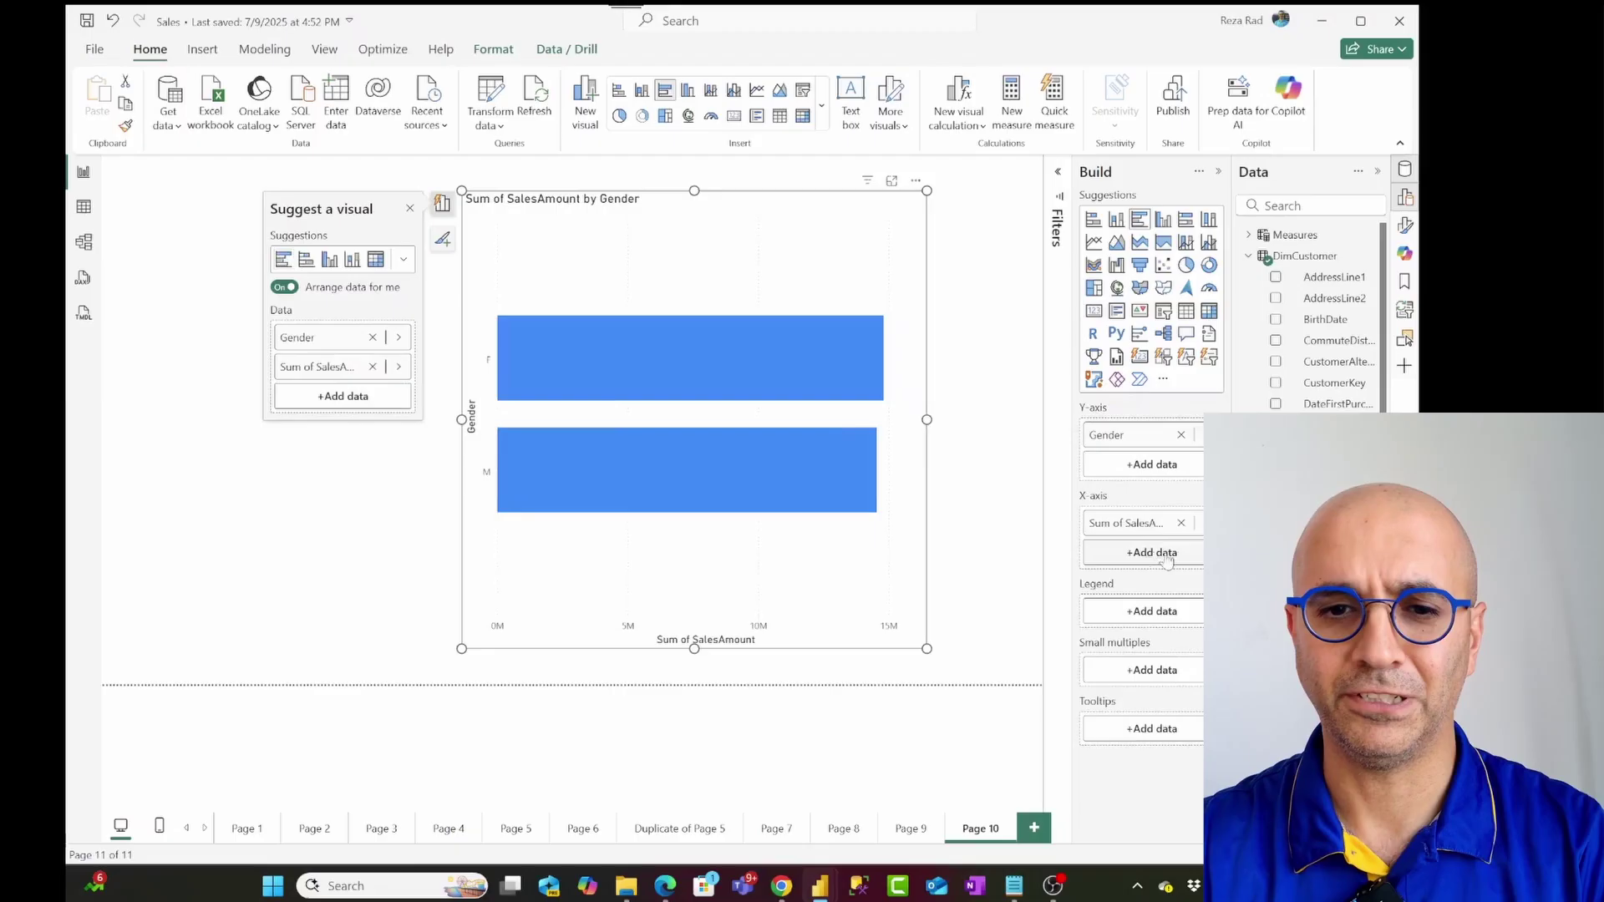
pyautogui.hotkey('ctrl', 'z')
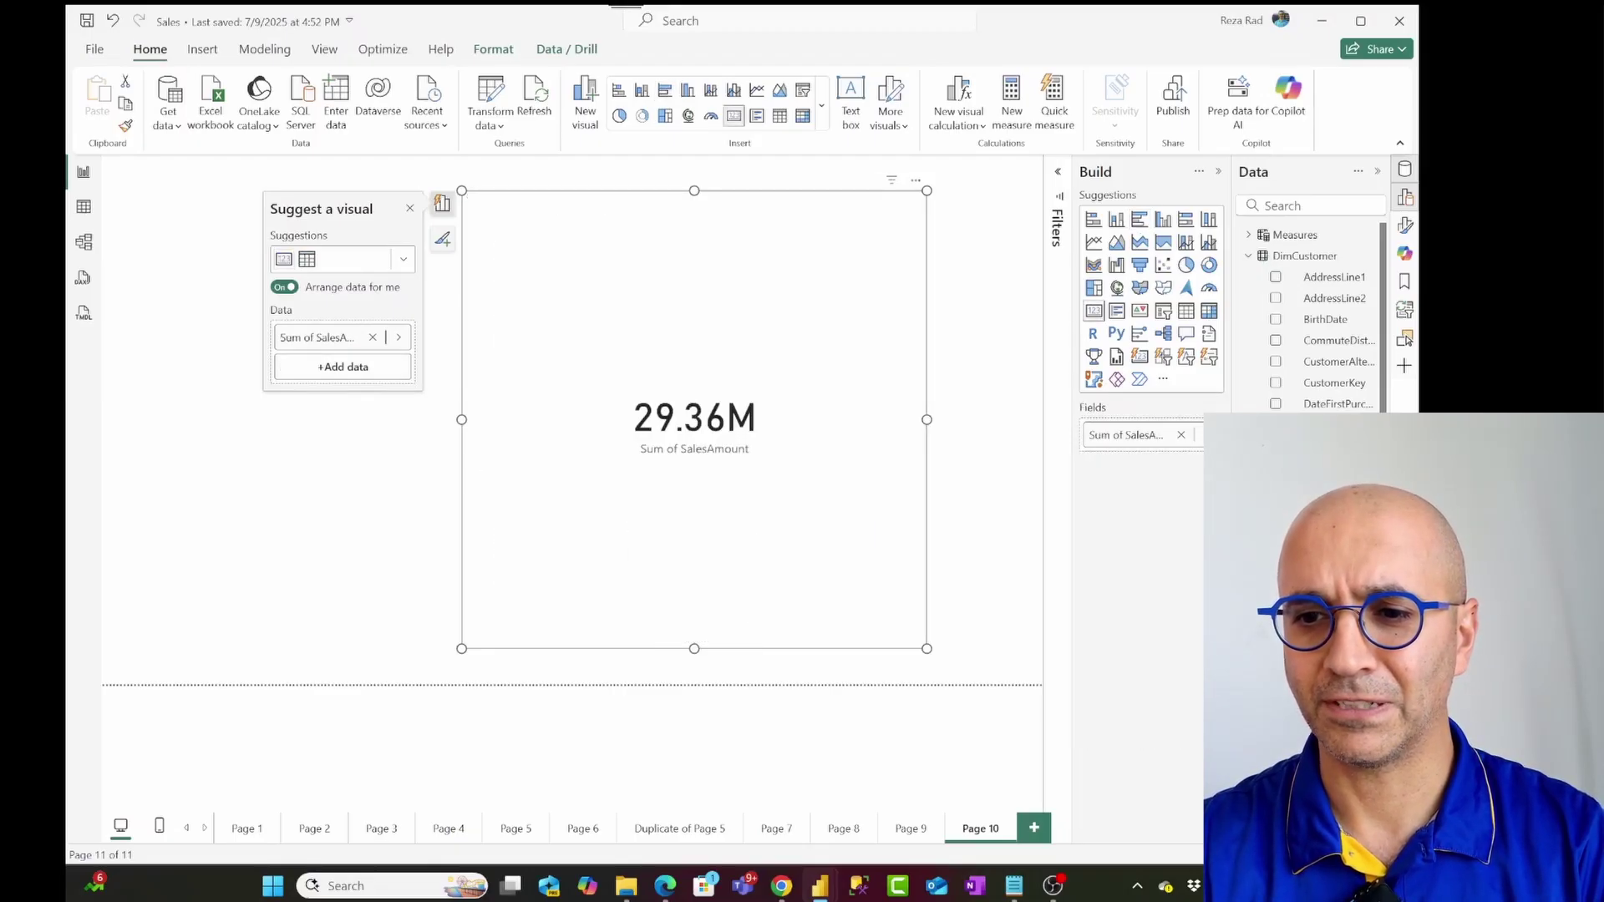
# Try EnglishOccupation as the category, remove it, and move the 29.36M card right.
pyautogui.moveTo(1253, 485); pyautogui.dragTo(801, 493)
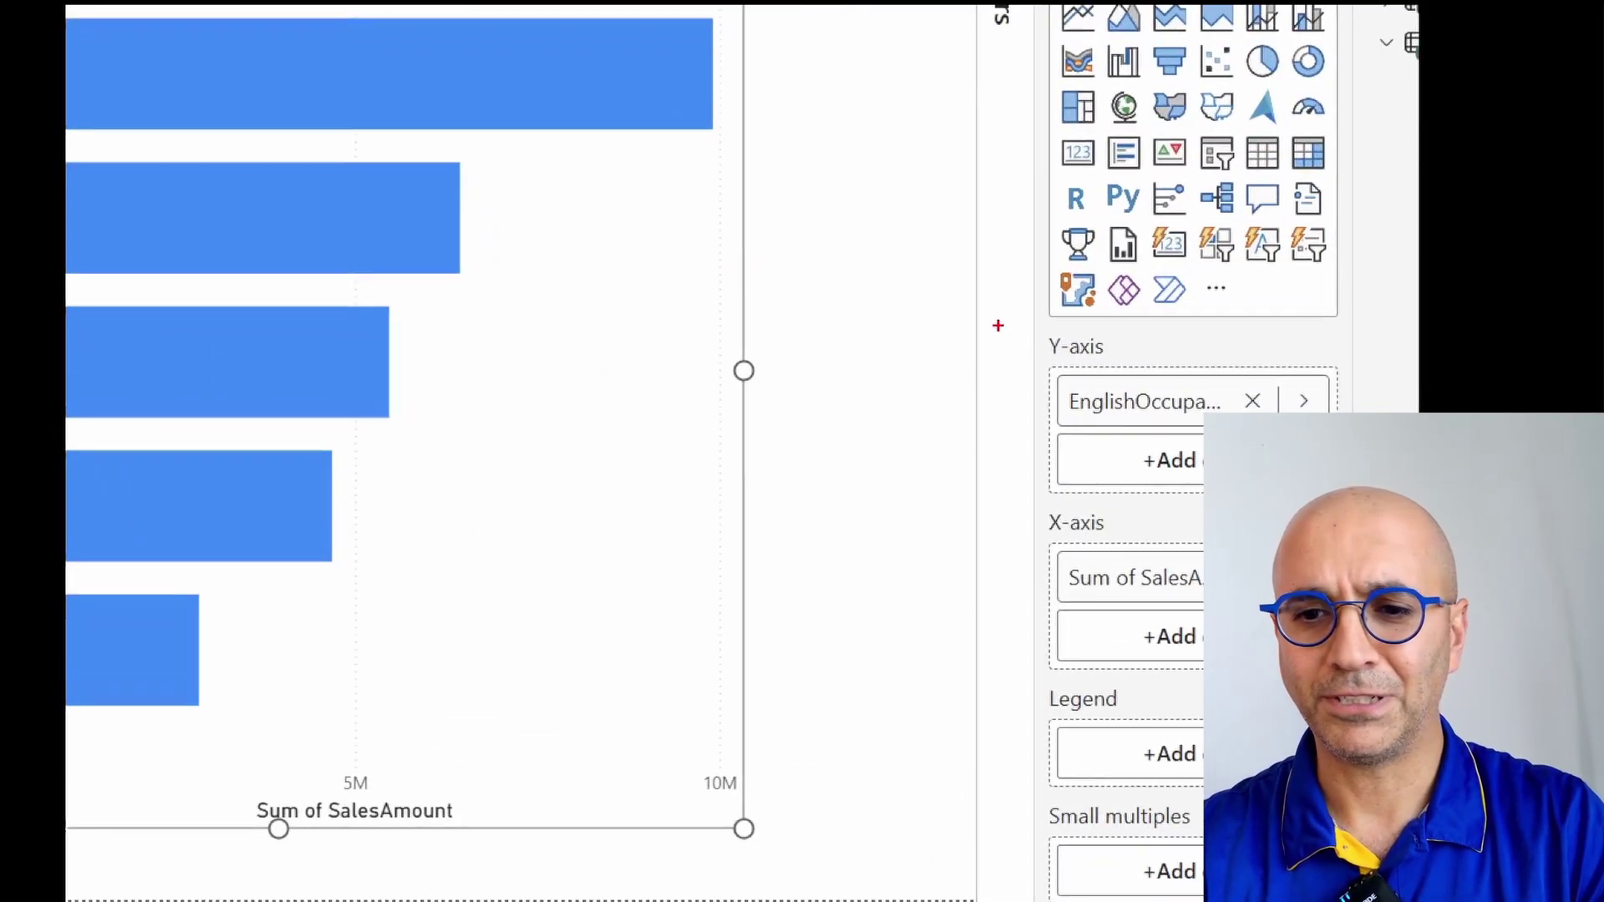
pyautogui.moveTo(994, 316); pyautogui.dragTo(1351, 756)
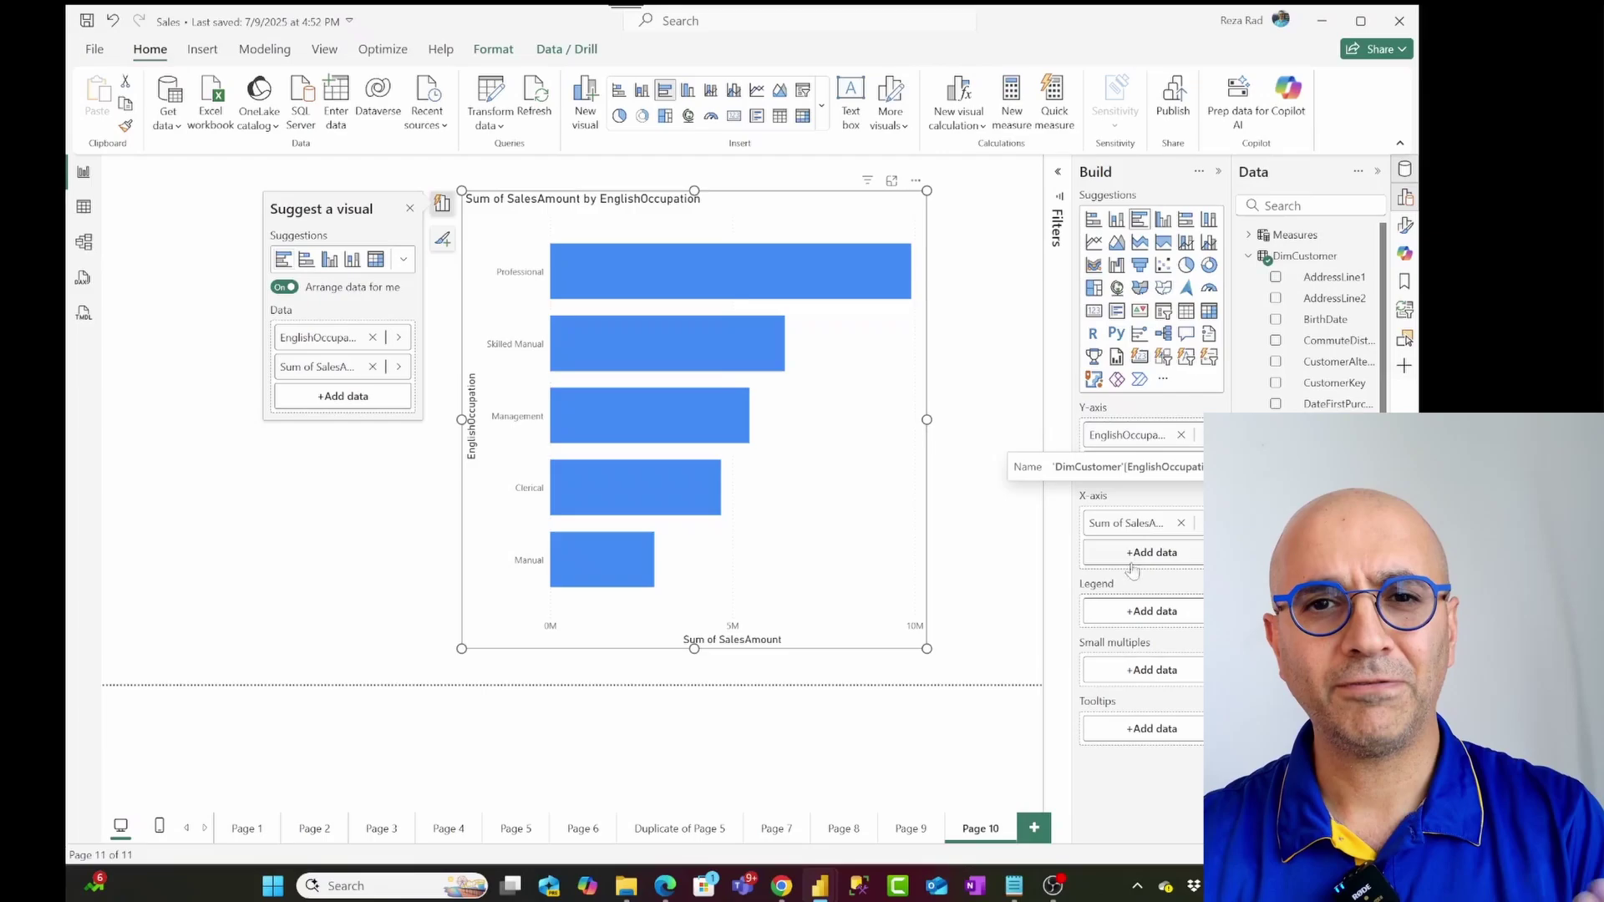
pyautogui.click(1180, 436)
pyautogui.moveTo(795, 470); pyautogui.dragTo(860, 481)
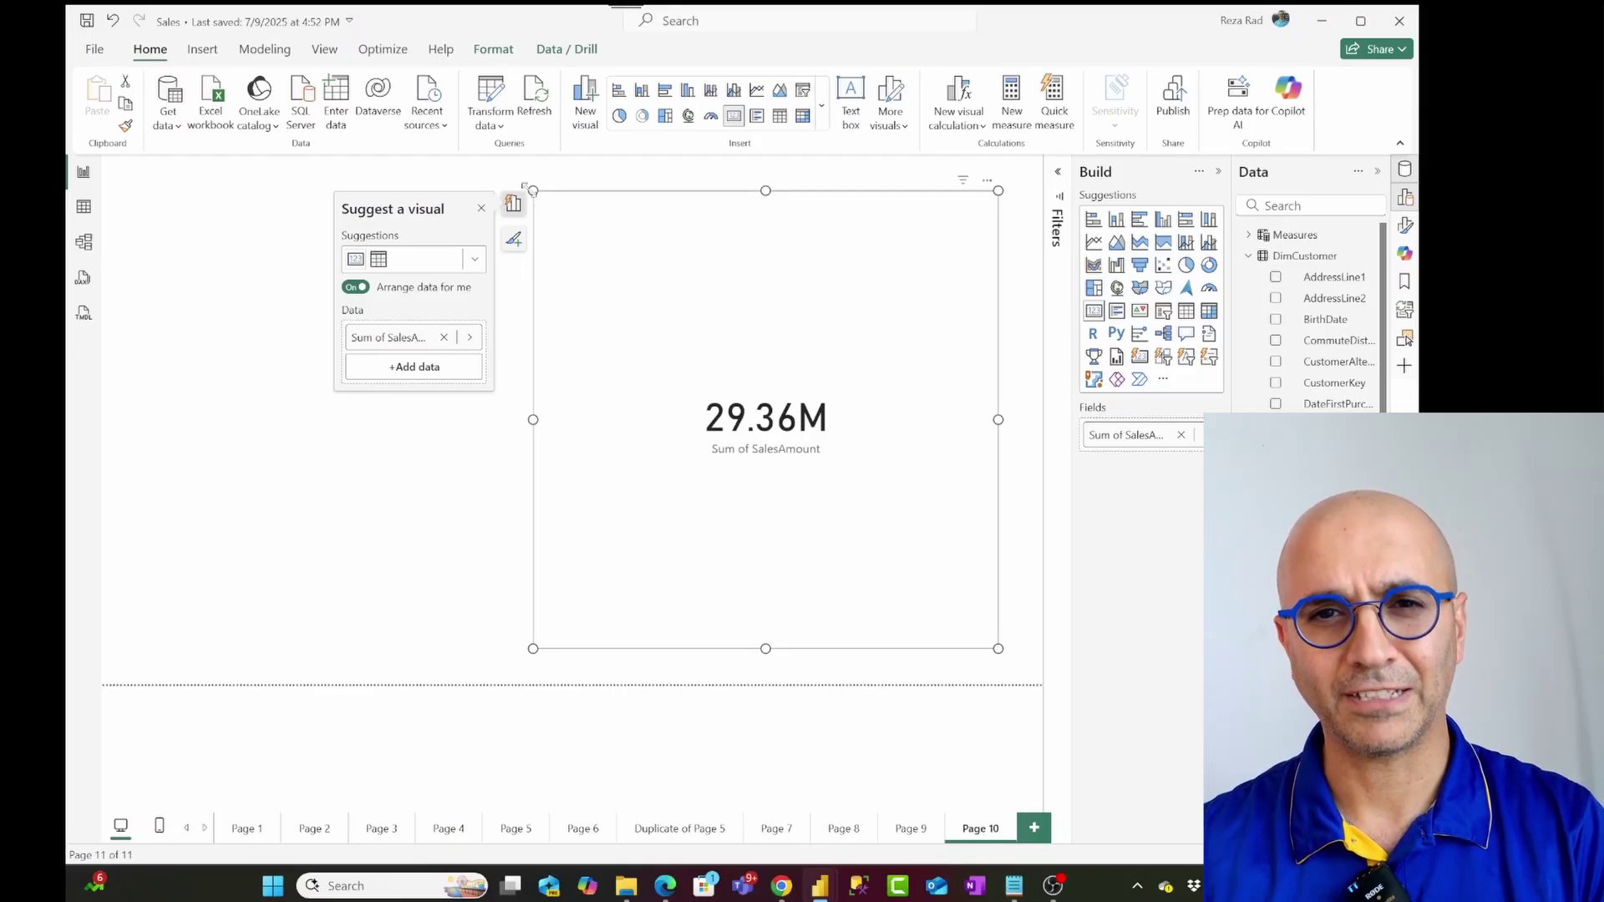
# Bring up the Modeling tab's New parameter menu with its Fields option.
pyautogui.click(273, 55)
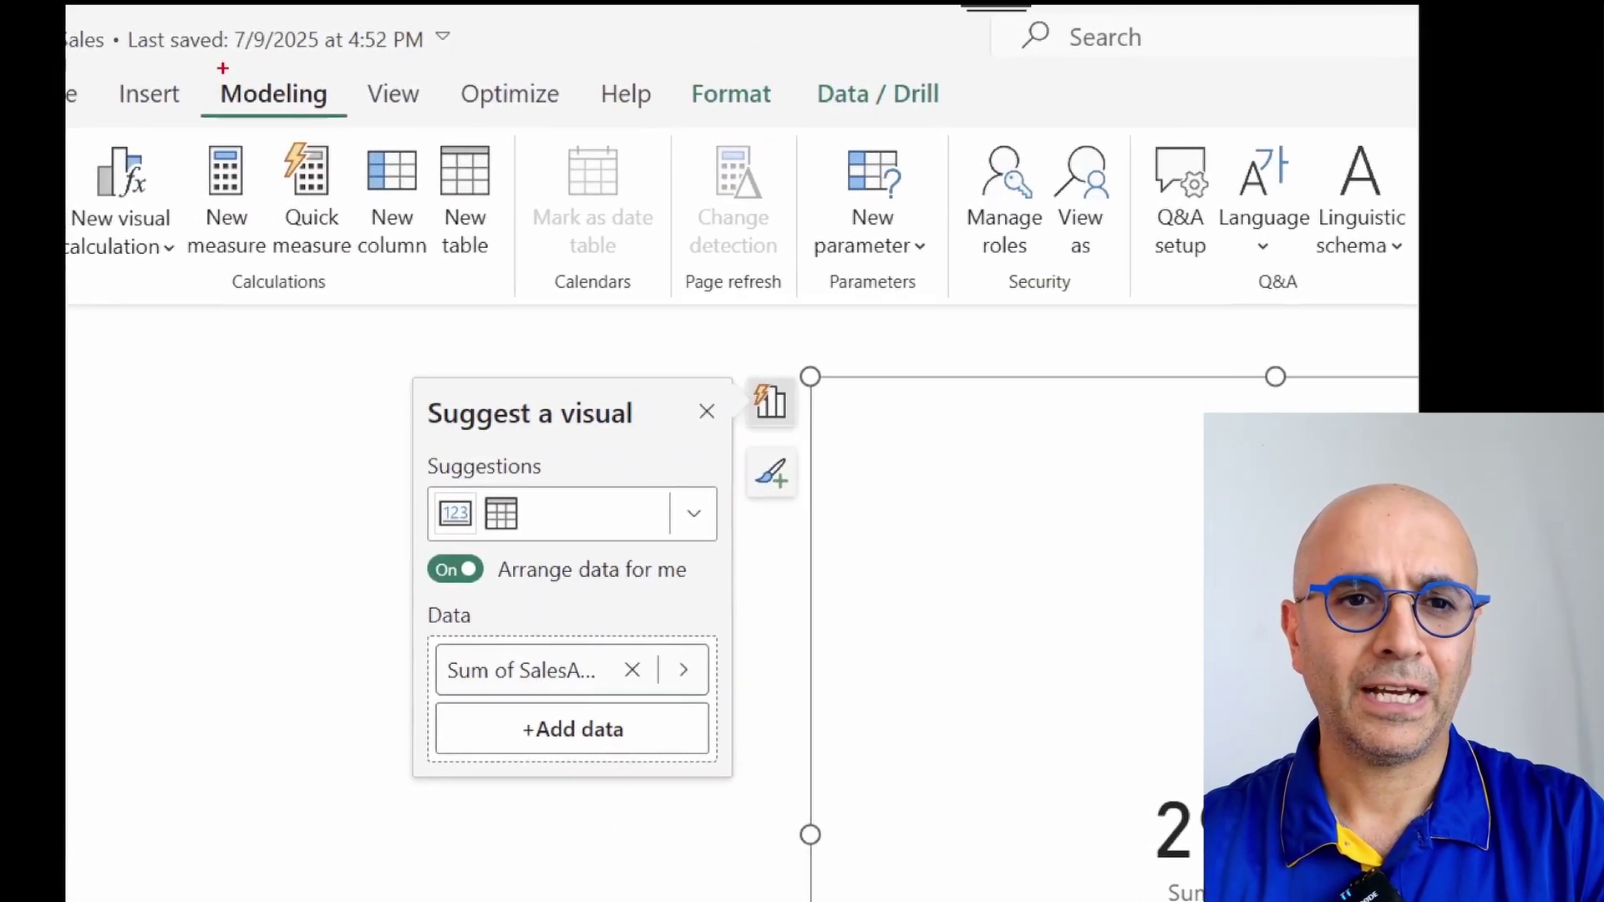
pyautogui.moveTo(204, 68); pyautogui.dragTo(343, 116)
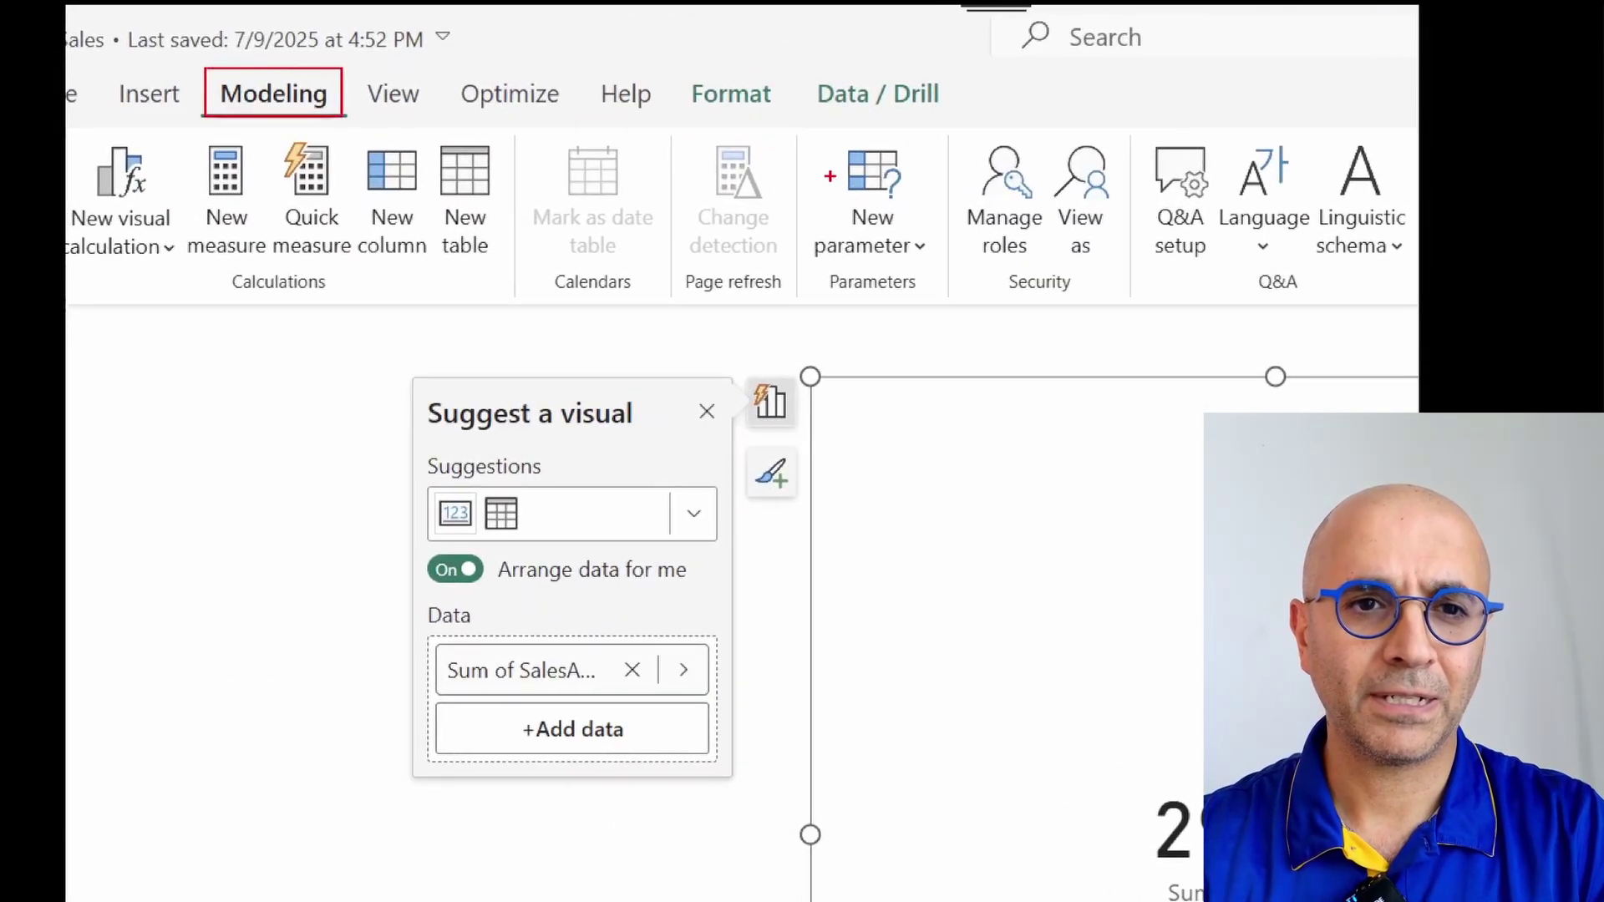
pyautogui.moveTo(795, 128); pyautogui.dragTo(949, 320)
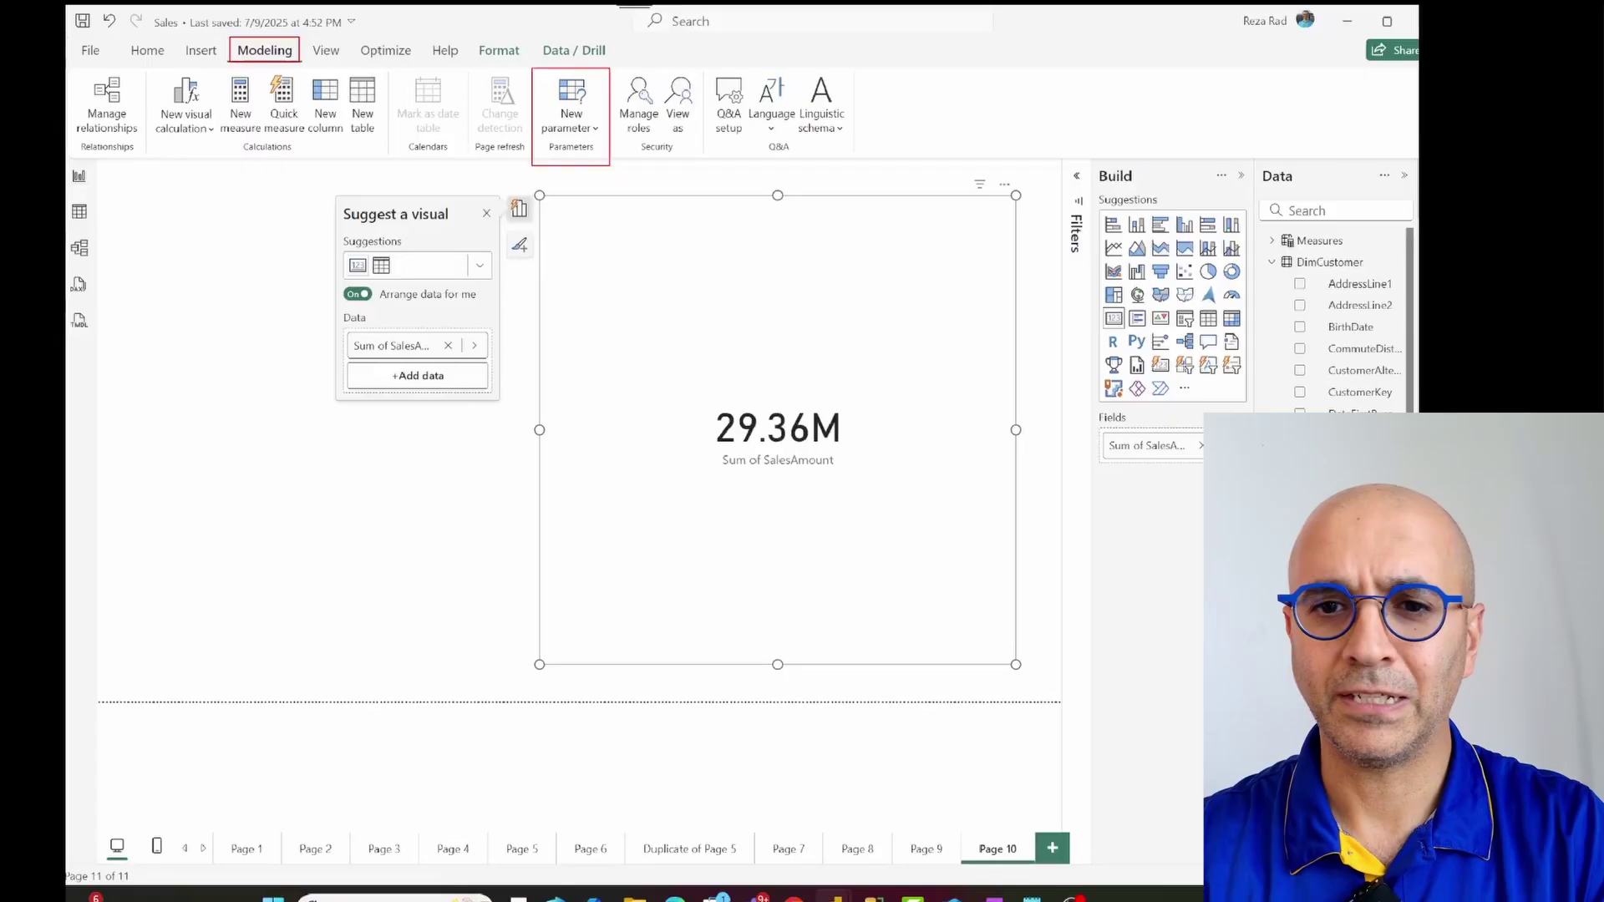
pyautogui.click(589, 125)
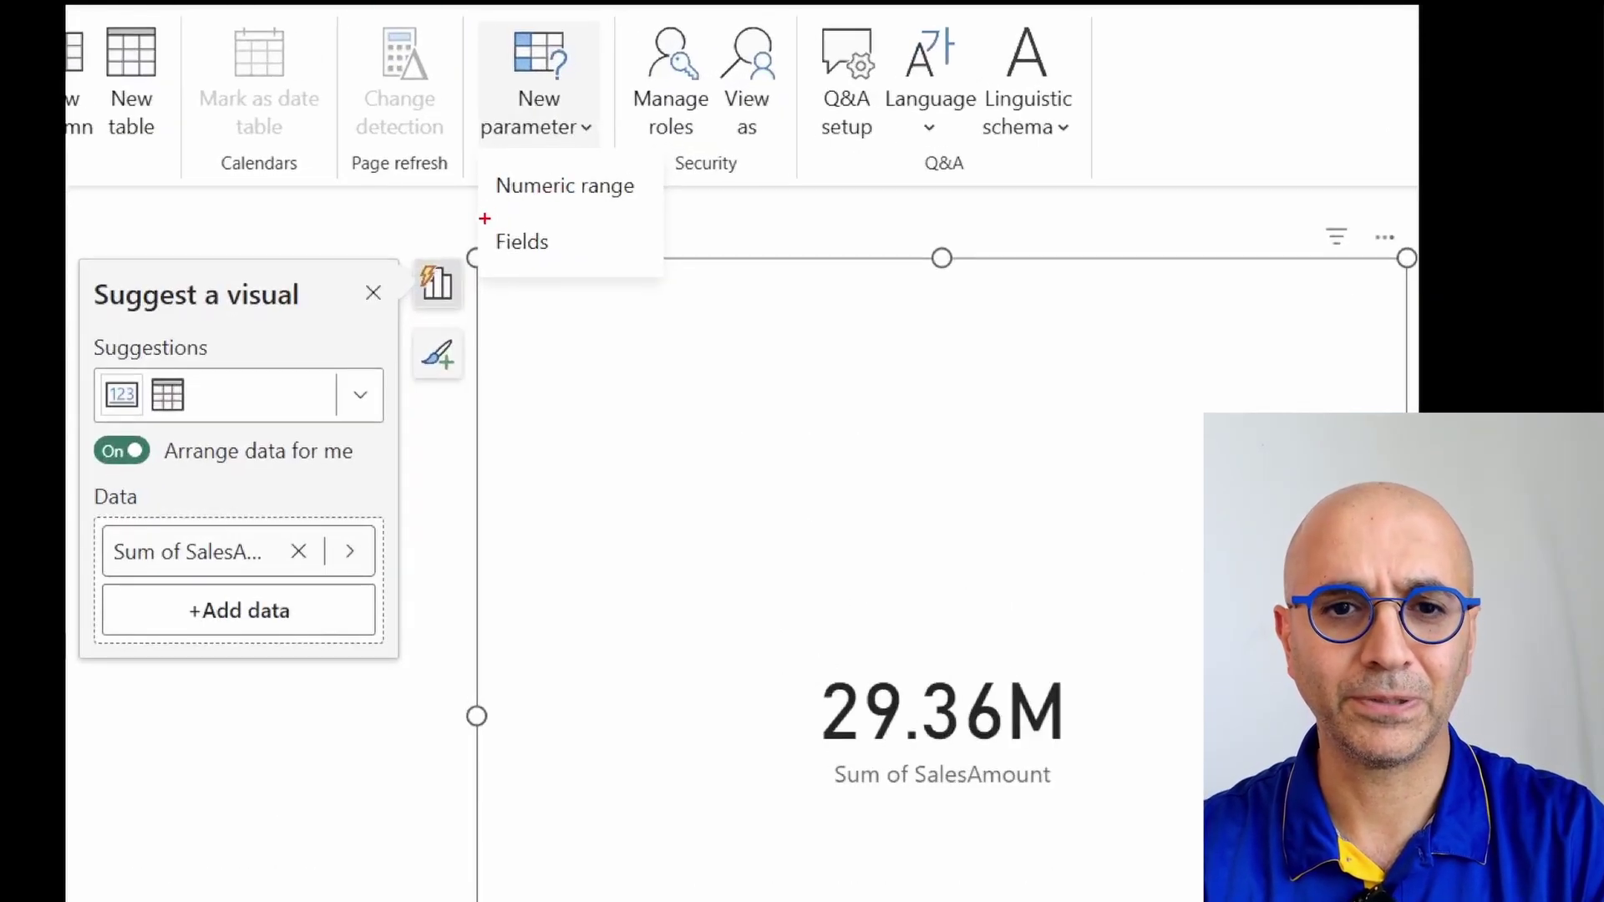
pyautogui.moveTo(484, 218); pyautogui.dragTo(582, 268)
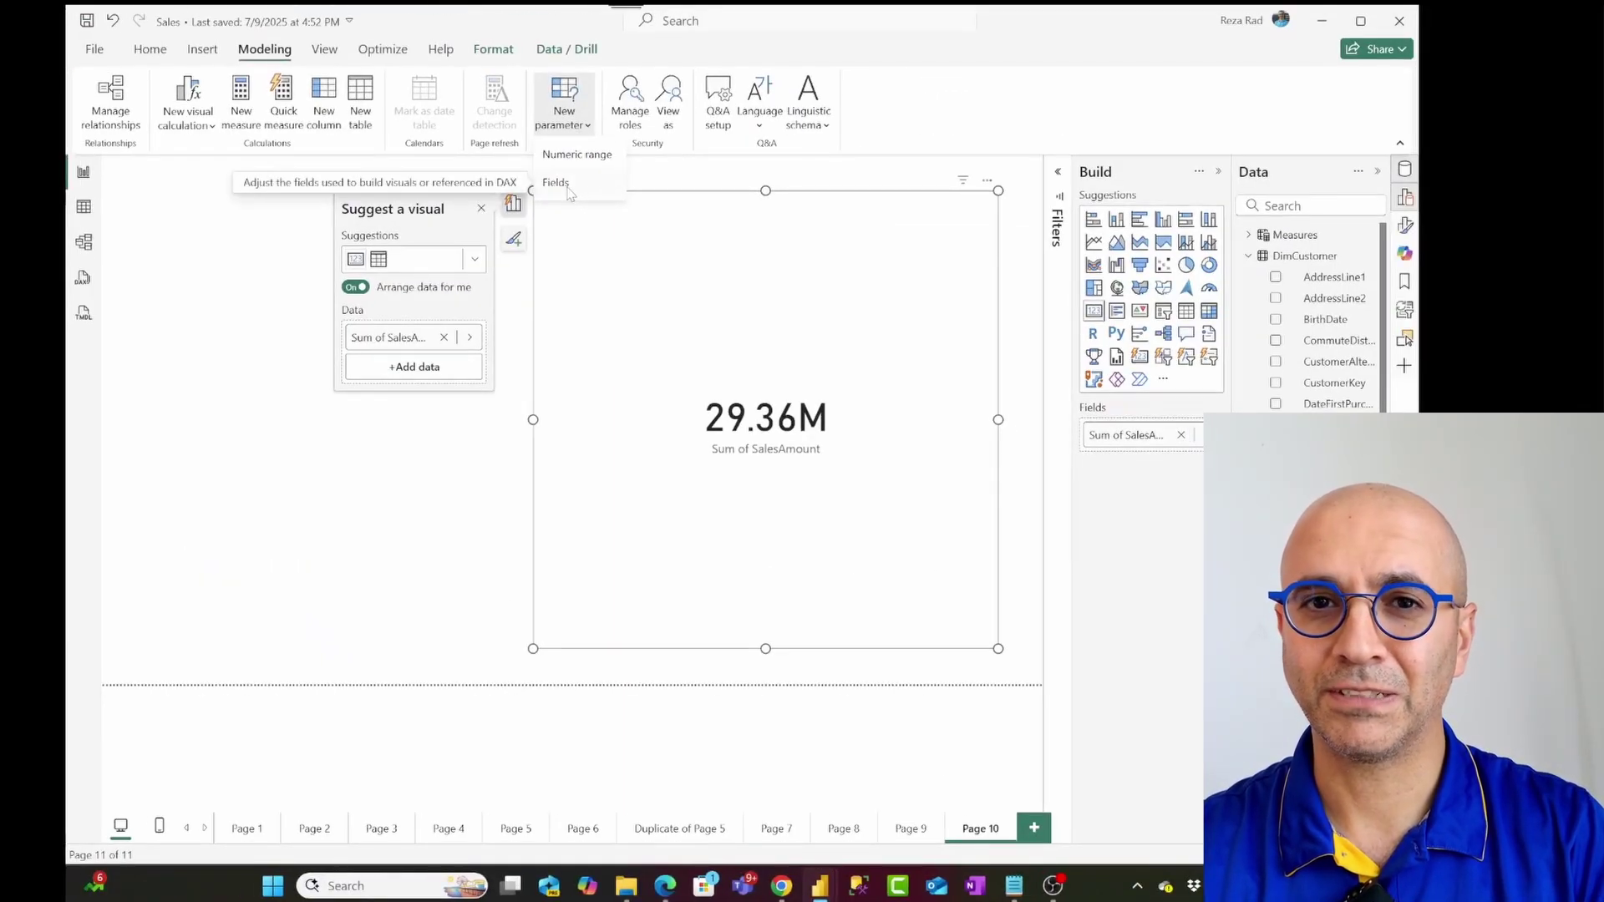
# Start a Fields parameter and rename it Customer Fields.
pyautogui.click(569, 190)
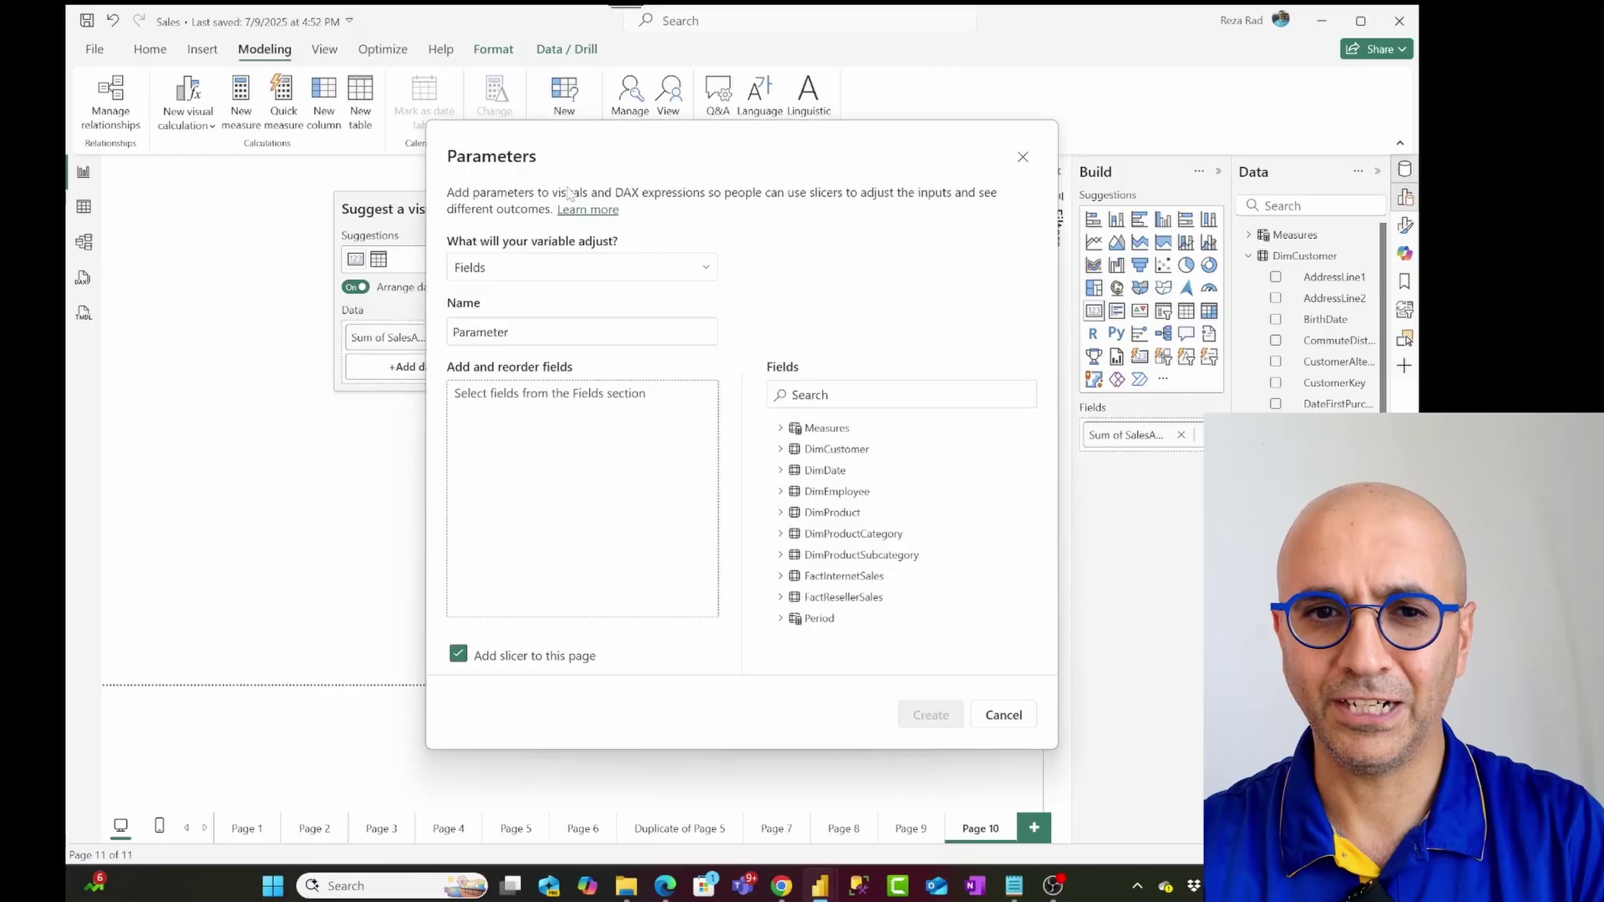
pyautogui.click(529, 333)
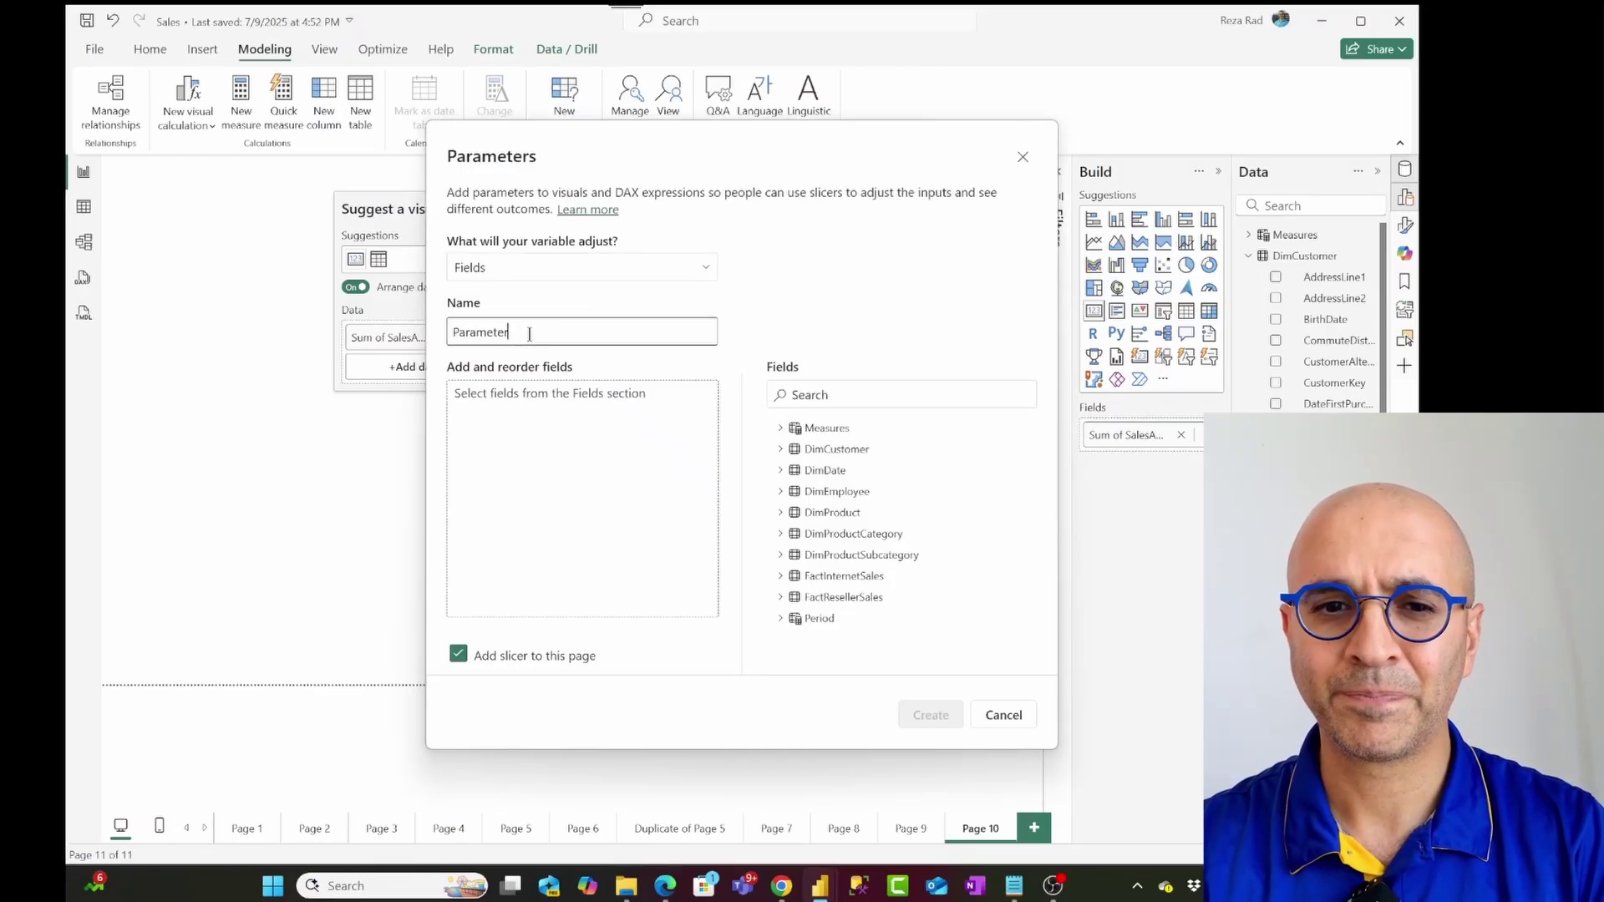
pyautogui.moveTo(536, 333); pyautogui.dragTo(445, 341)
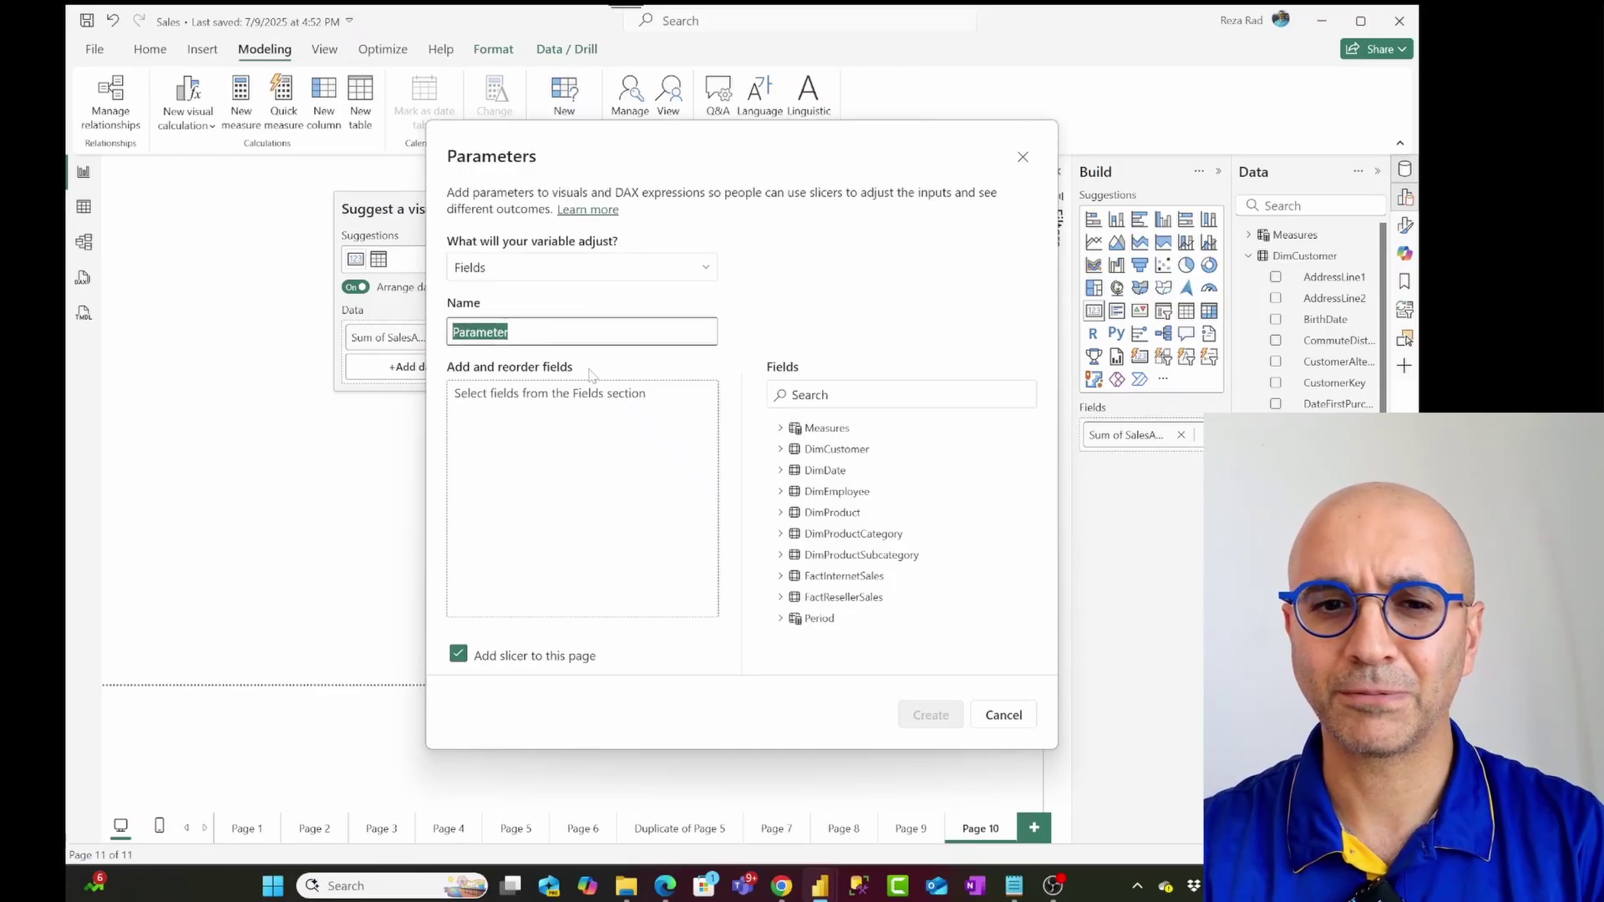
pyautogui.write('Customer Fields')
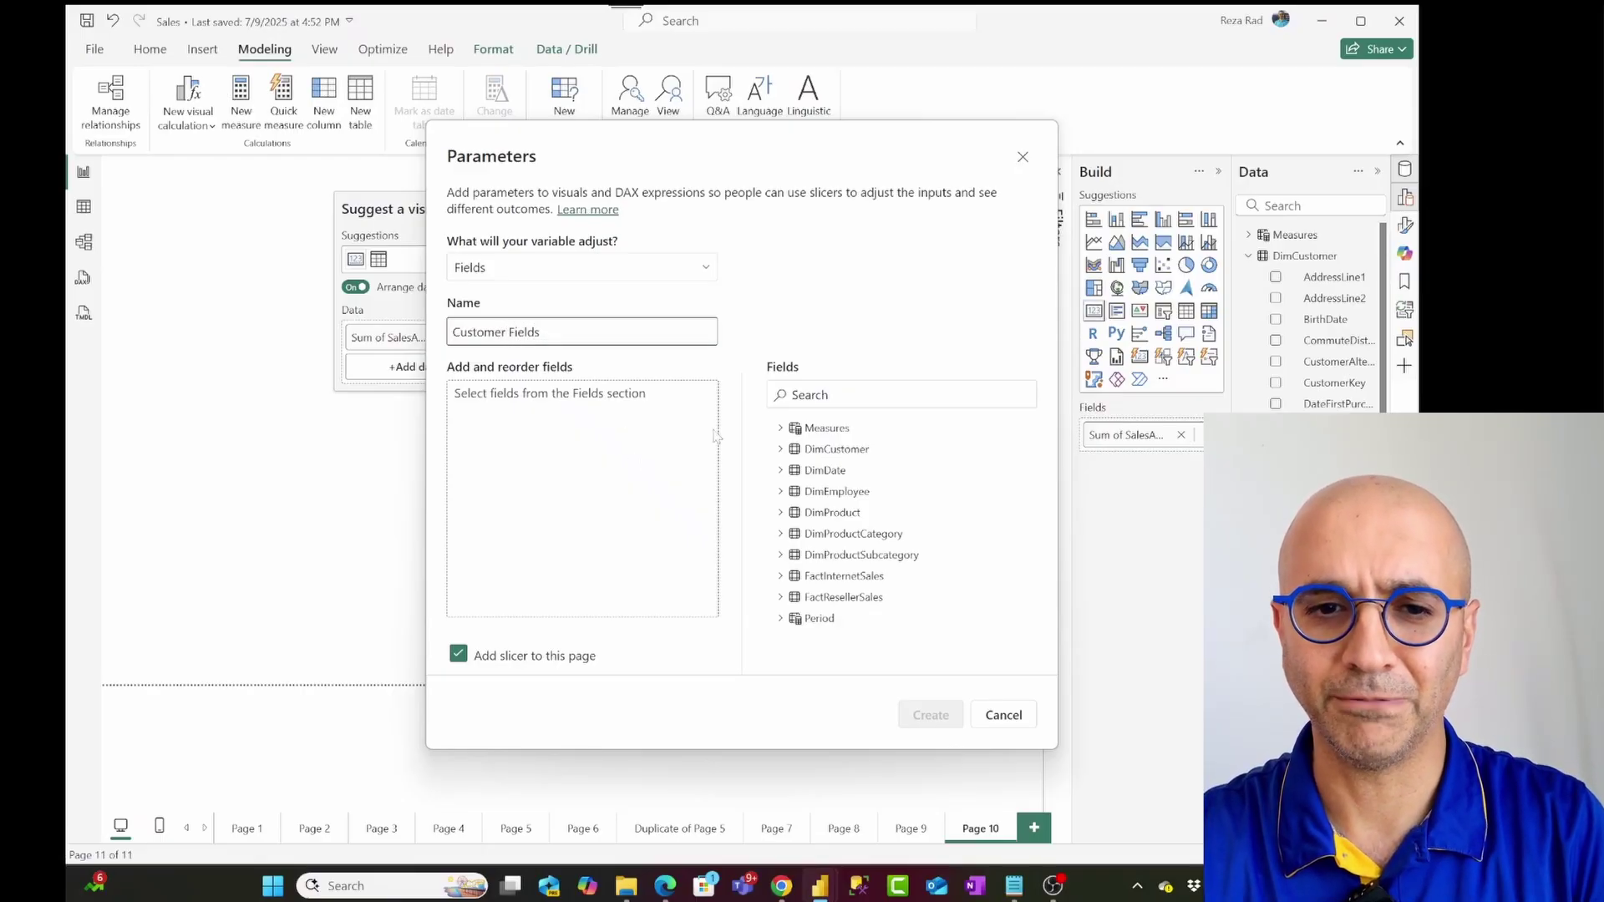
# Add DimCustomer EnglishEducation, EnglishOccupation, CommuteDistance, Gender, TotalChildren and YearlyIncome to the parameter.
pyautogui.click(779, 451)
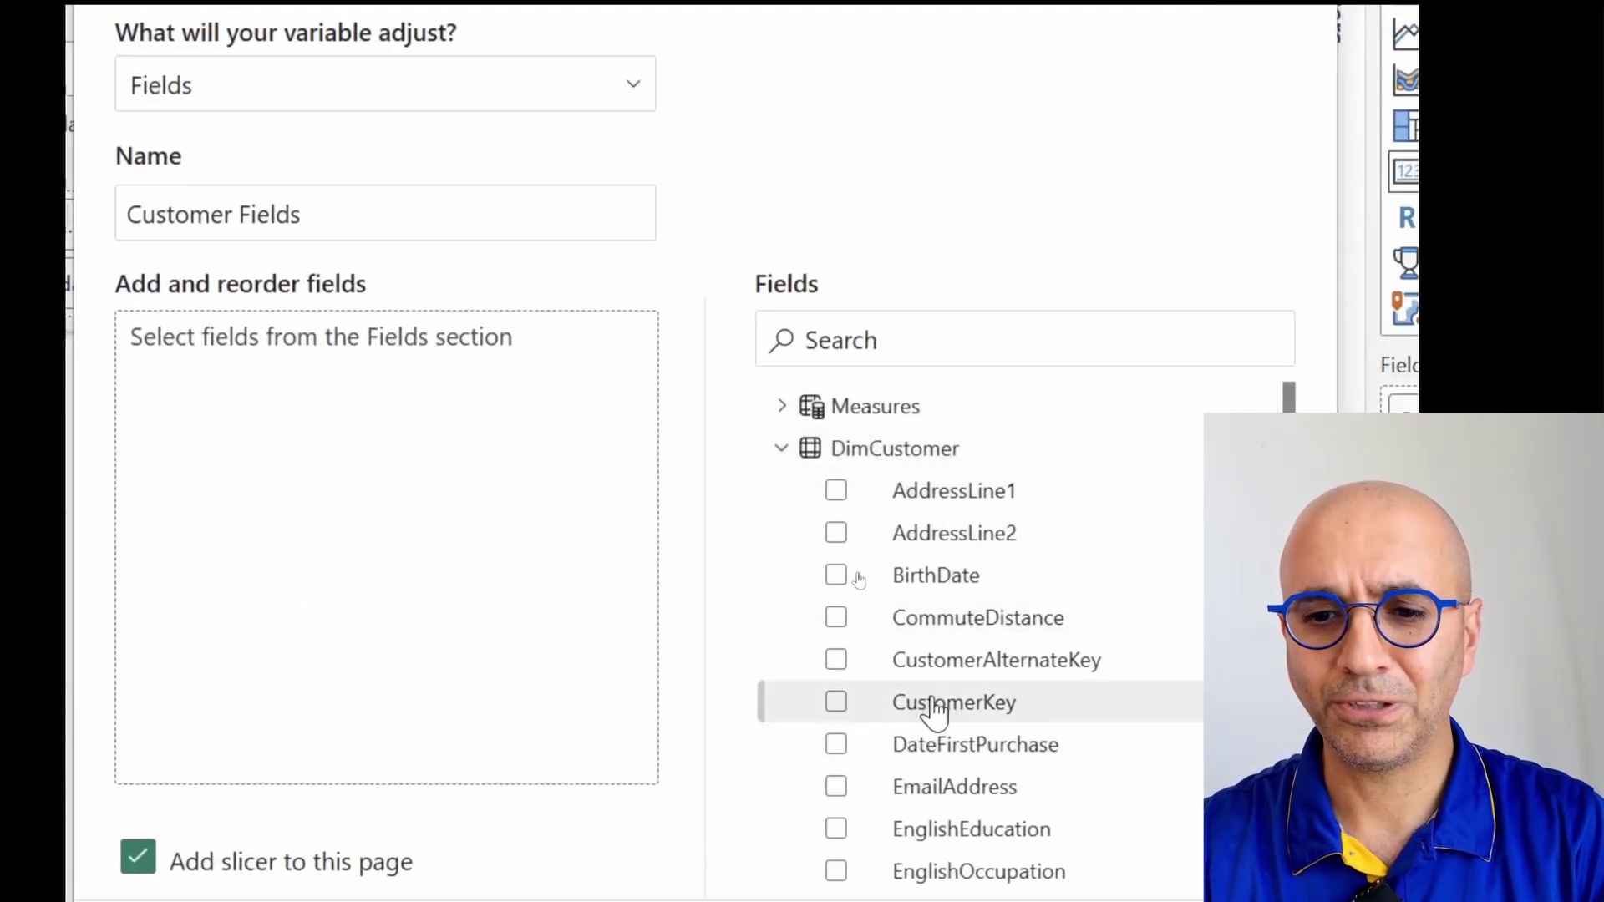
pyautogui.moveTo(966, 809); pyautogui.dragTo(465, 484)
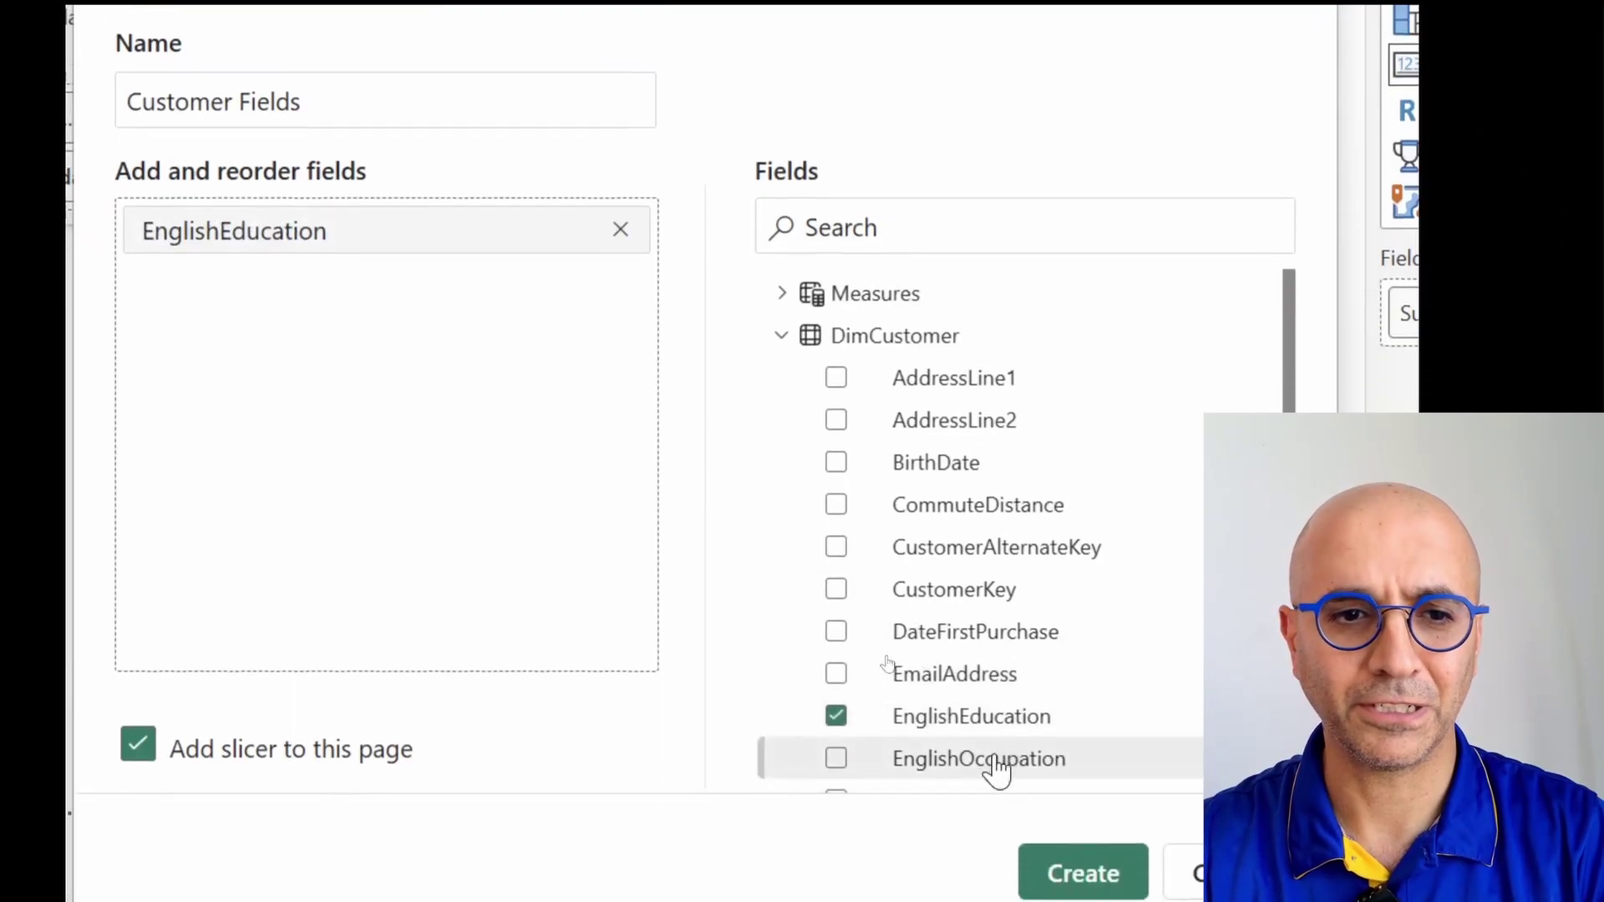
pyautogui.moveTo(996, 767); pyautogui.dragTo(577, 461)
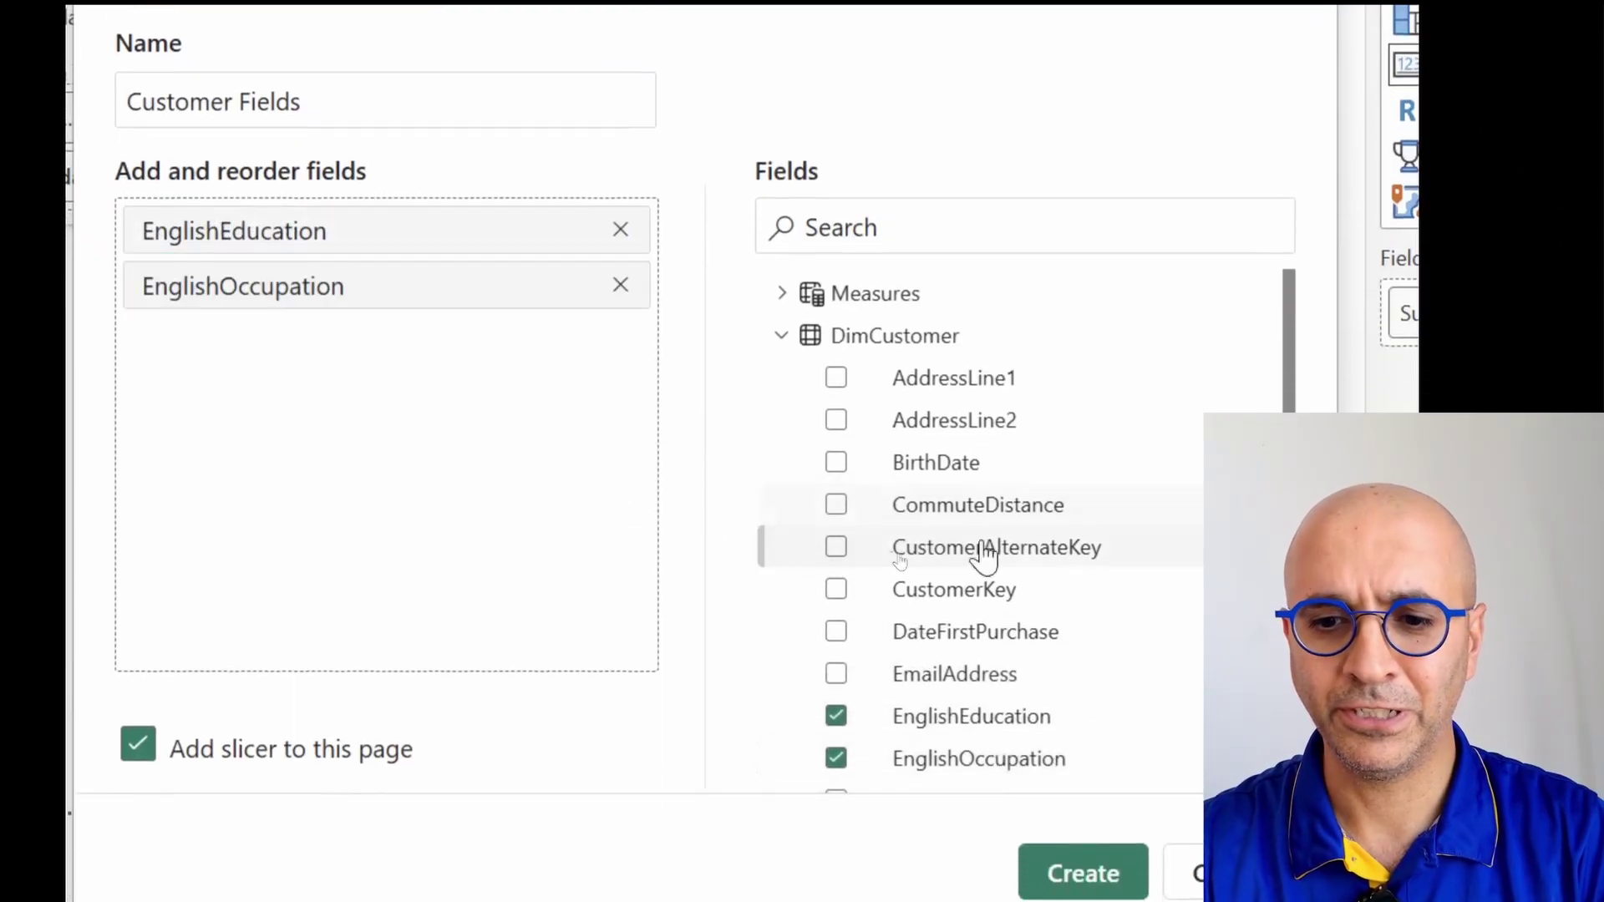
pyautogui.scroll(-2, 981, 555)
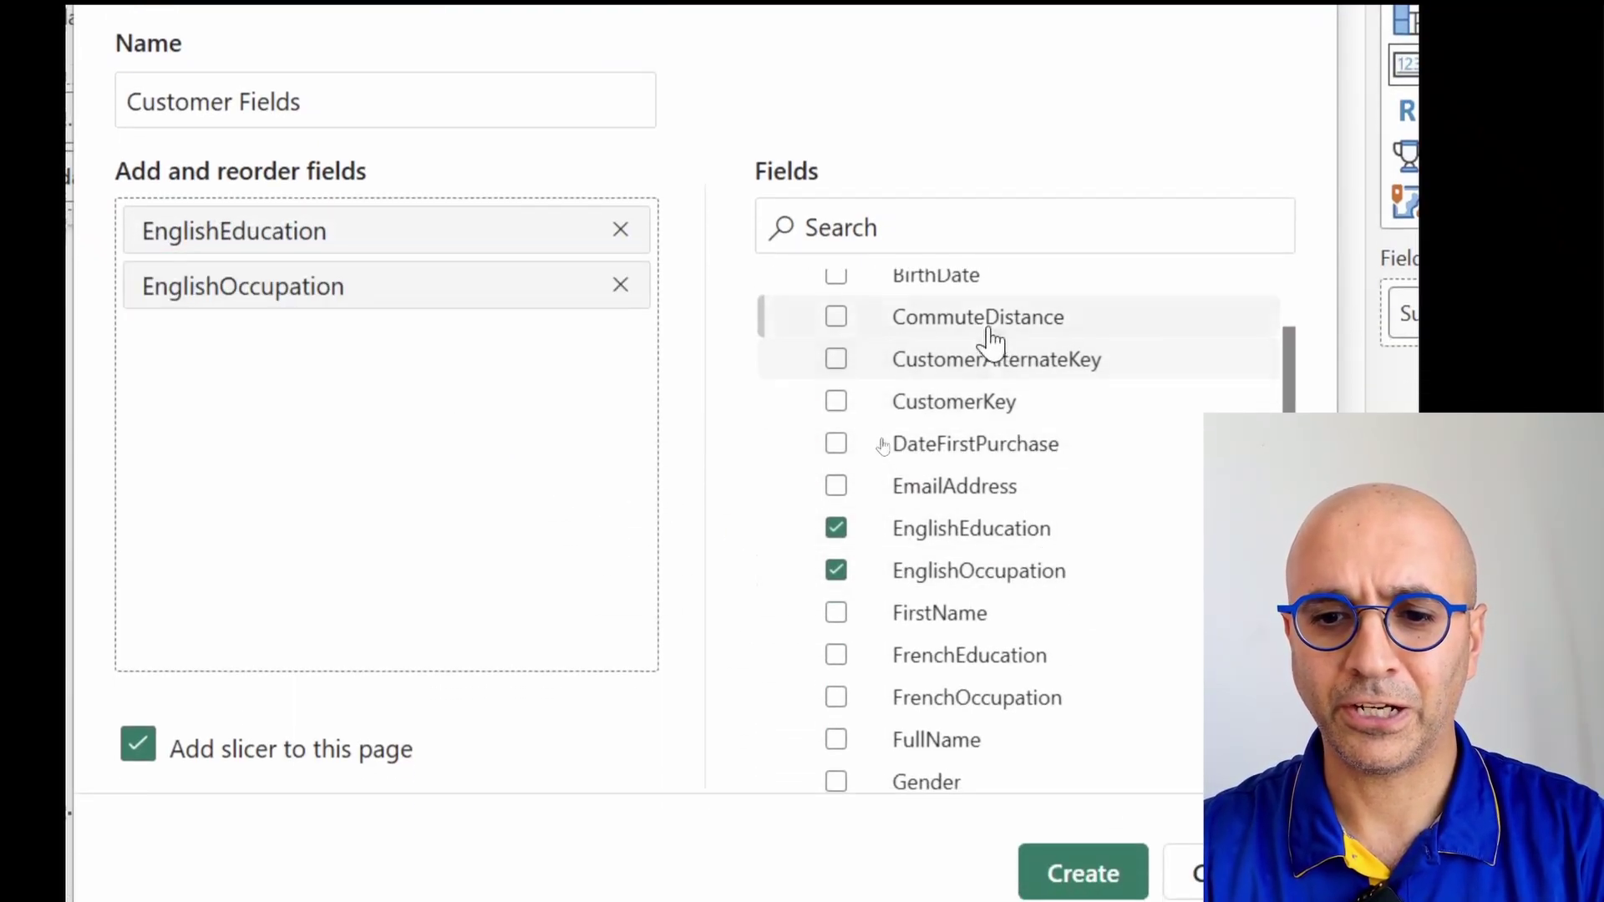
pyautogui.moveTo(990, 322); pyautogui.dragTo(648, 493)
pyautogui.scroll(-1, 999, 665)
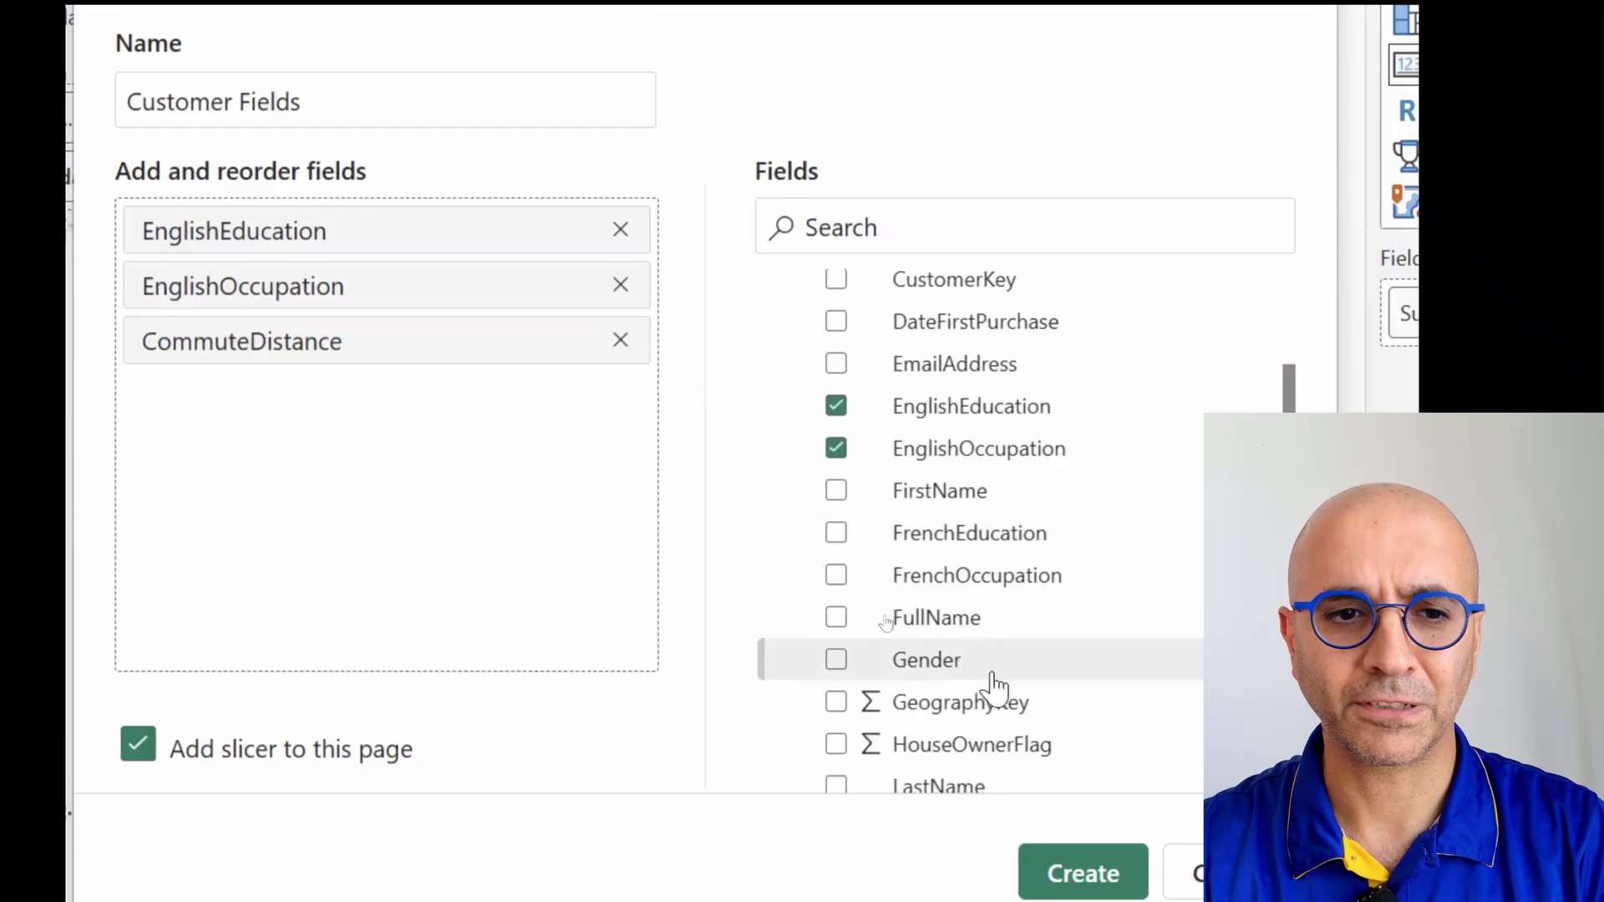
pyautogui.moveTo(994, 668); pyautogui.dragTo(539, 552)
pyautogui.scroll(-4, 974, 598)
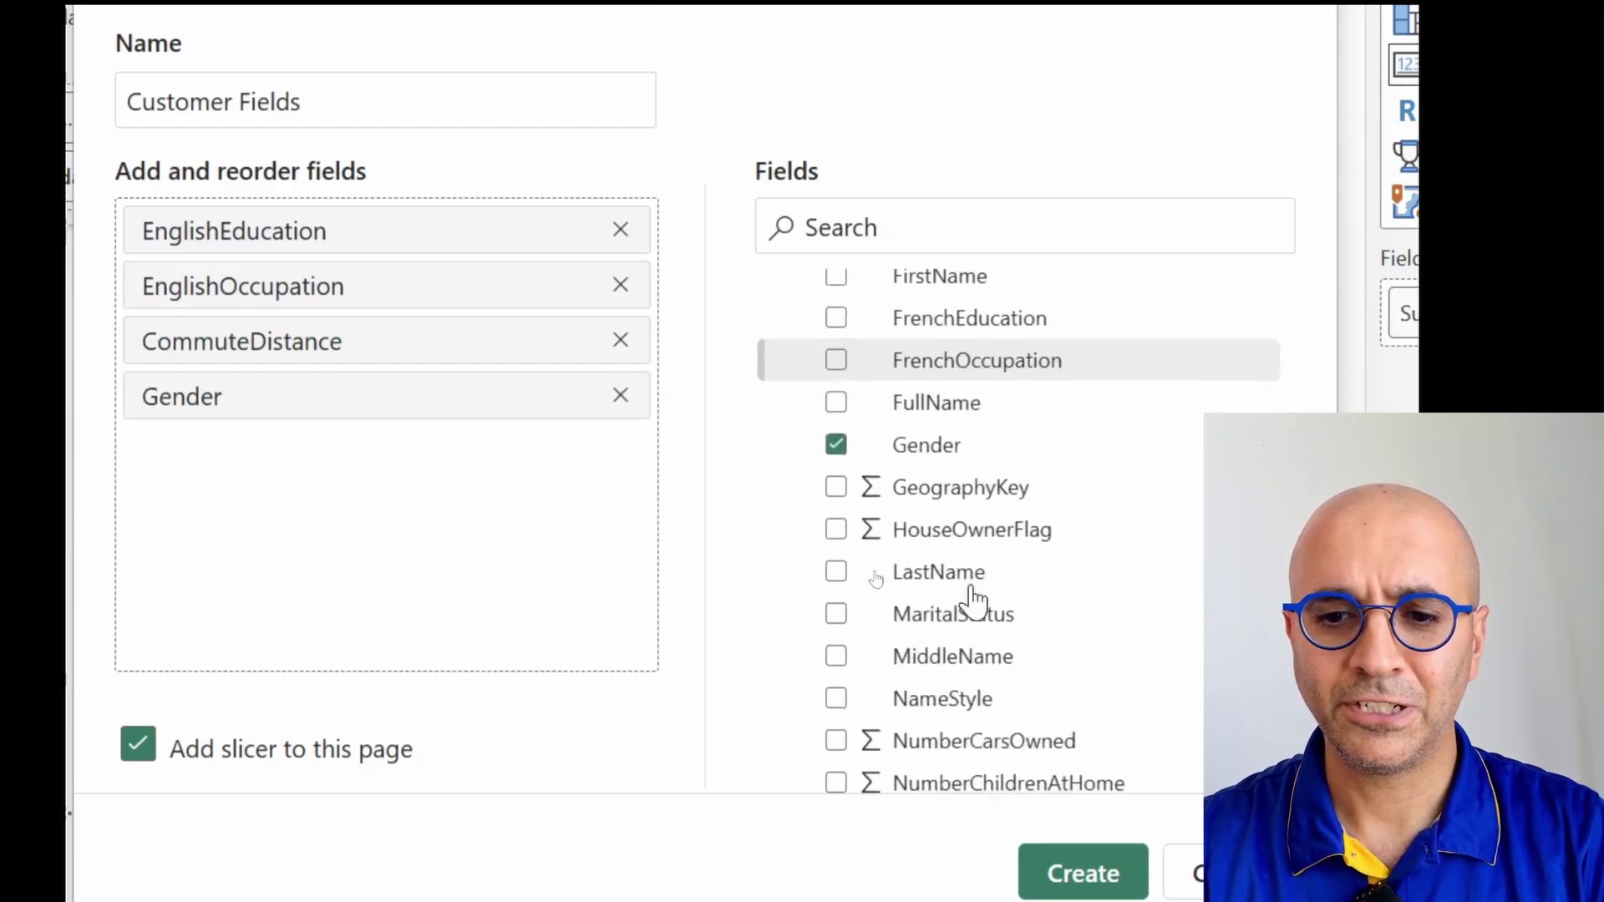
pyautogui.scroll(-3, 969, 639)
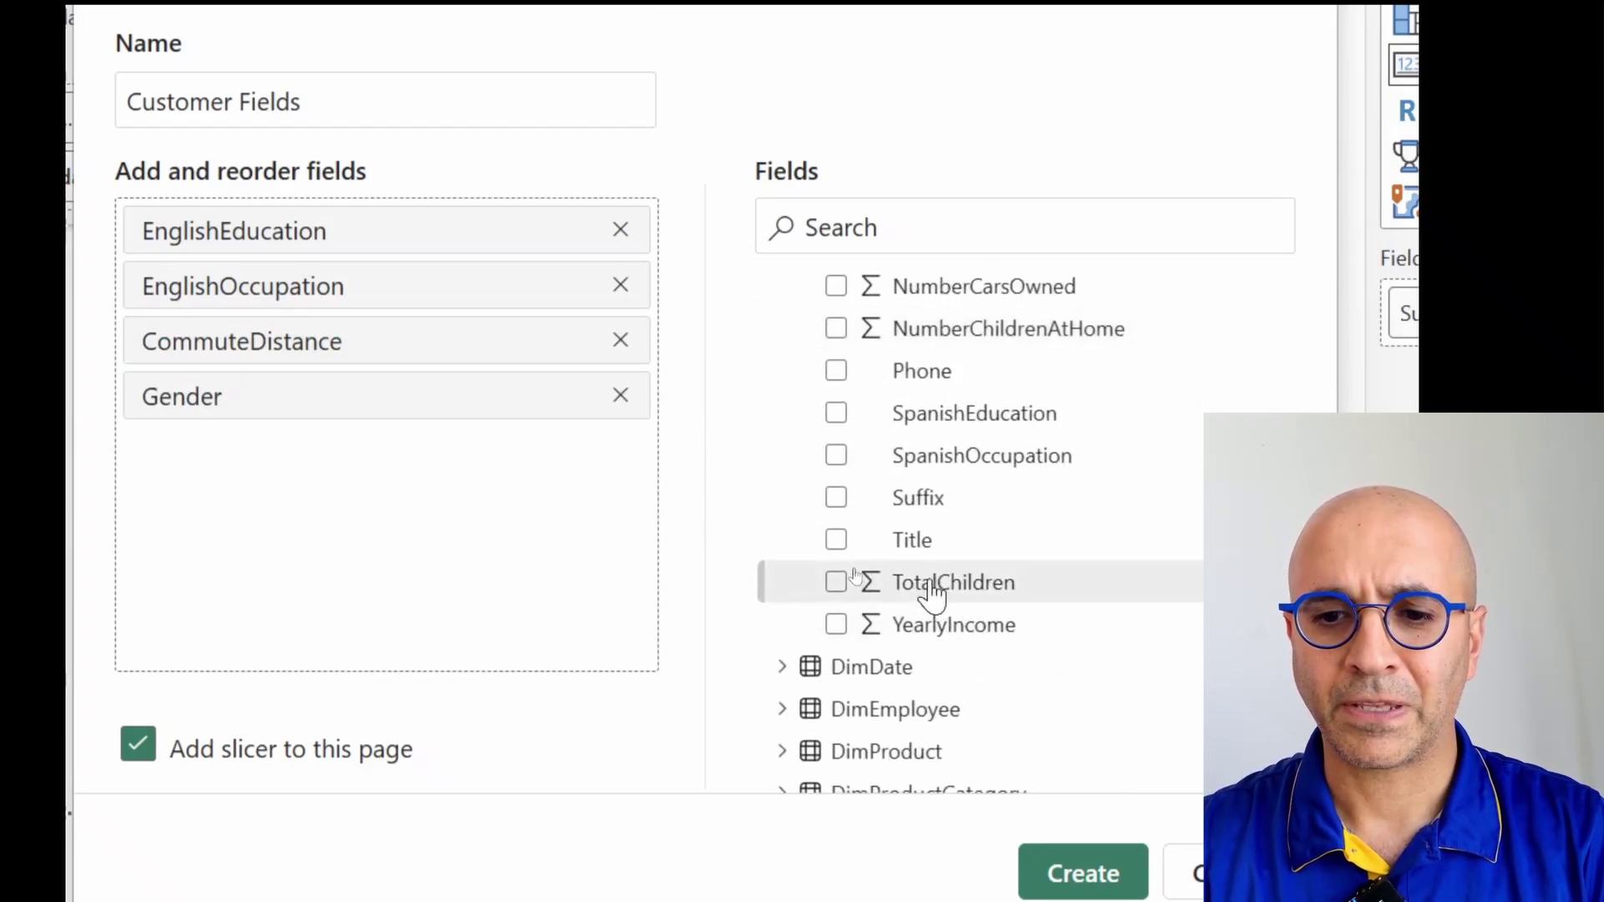
pyautogui.moveTo(938, 594); pyautogui.dragTo(501, 551)
pyautogui.moveTo(938, 635); pyautogui.dragTo(422, 595)
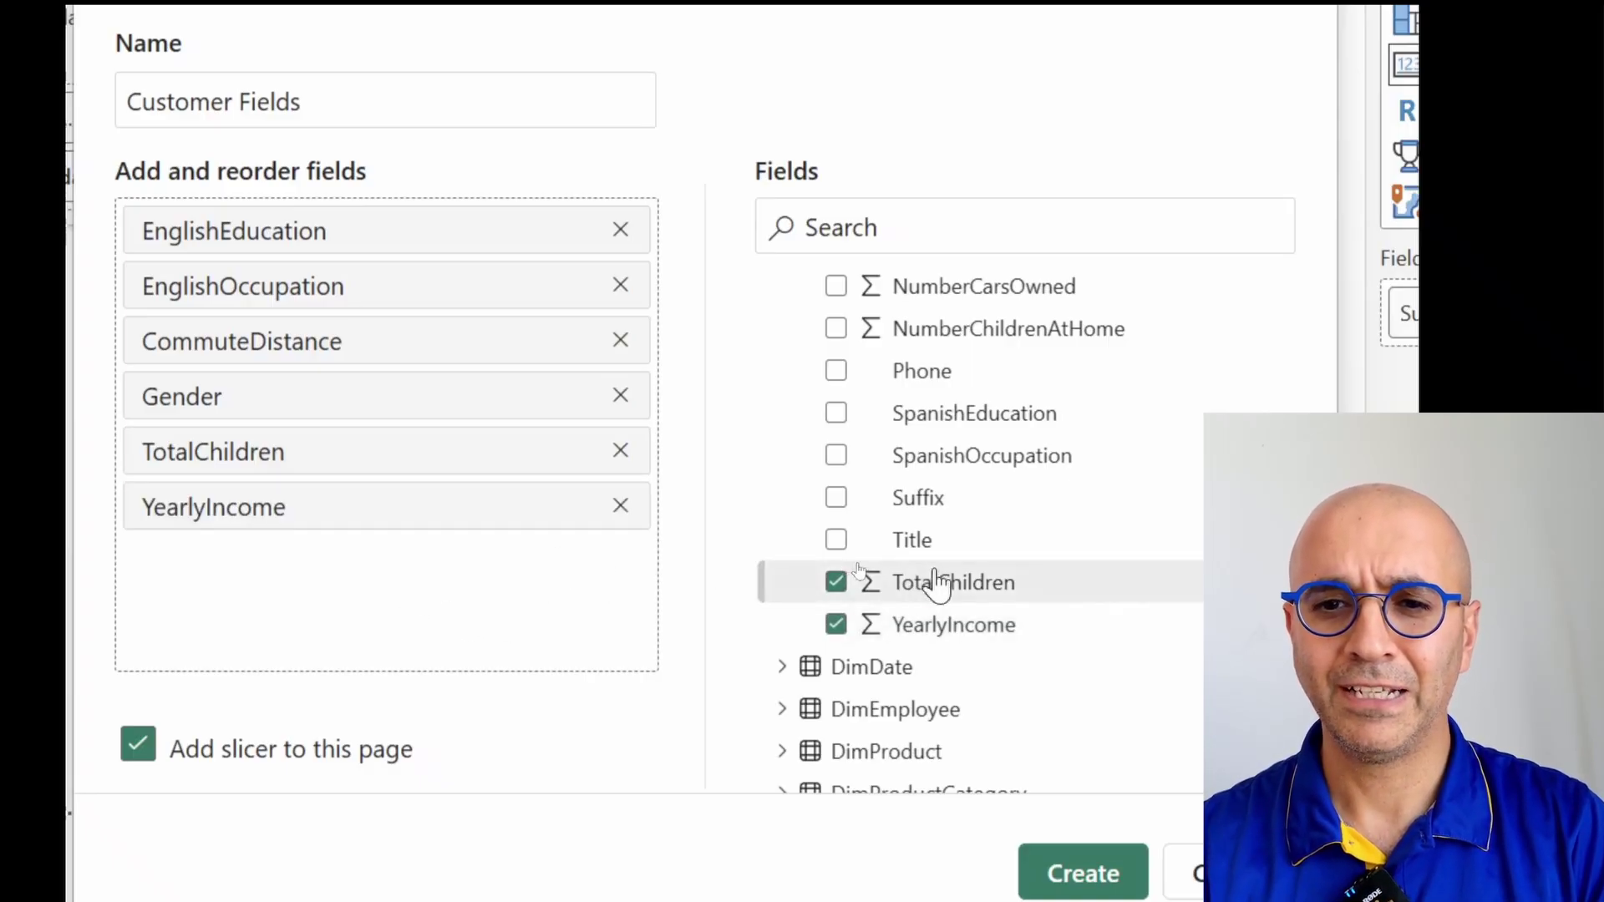
pyautogui.scroll(4, 936, 581)
pyautogui.scroll(8, 942, 583)
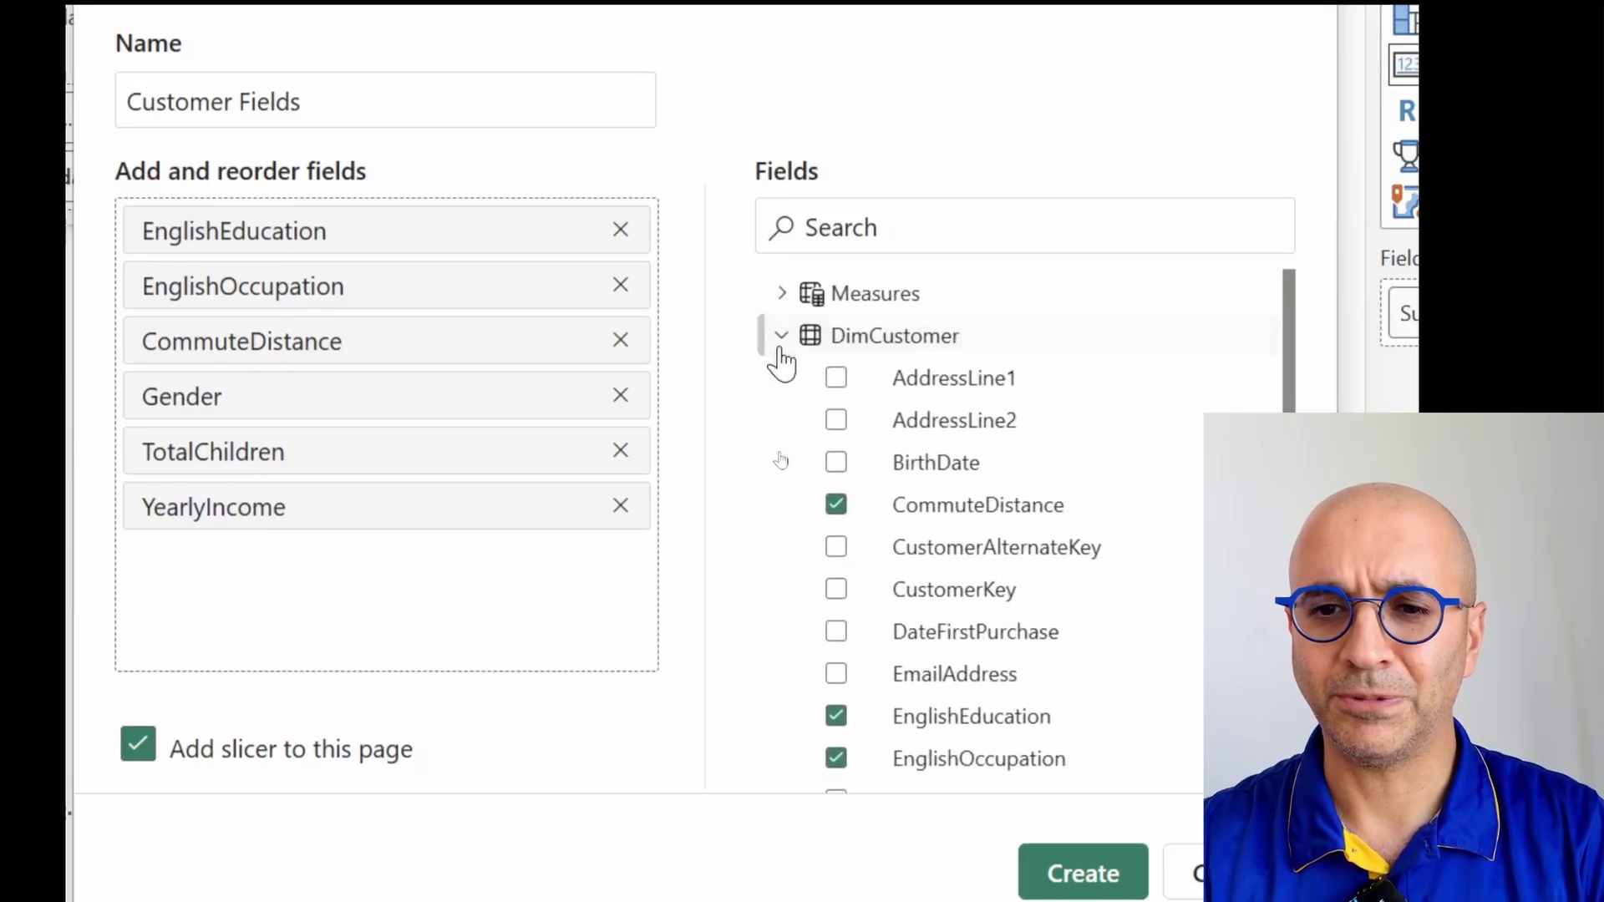
pyautogui.click(782, 336)
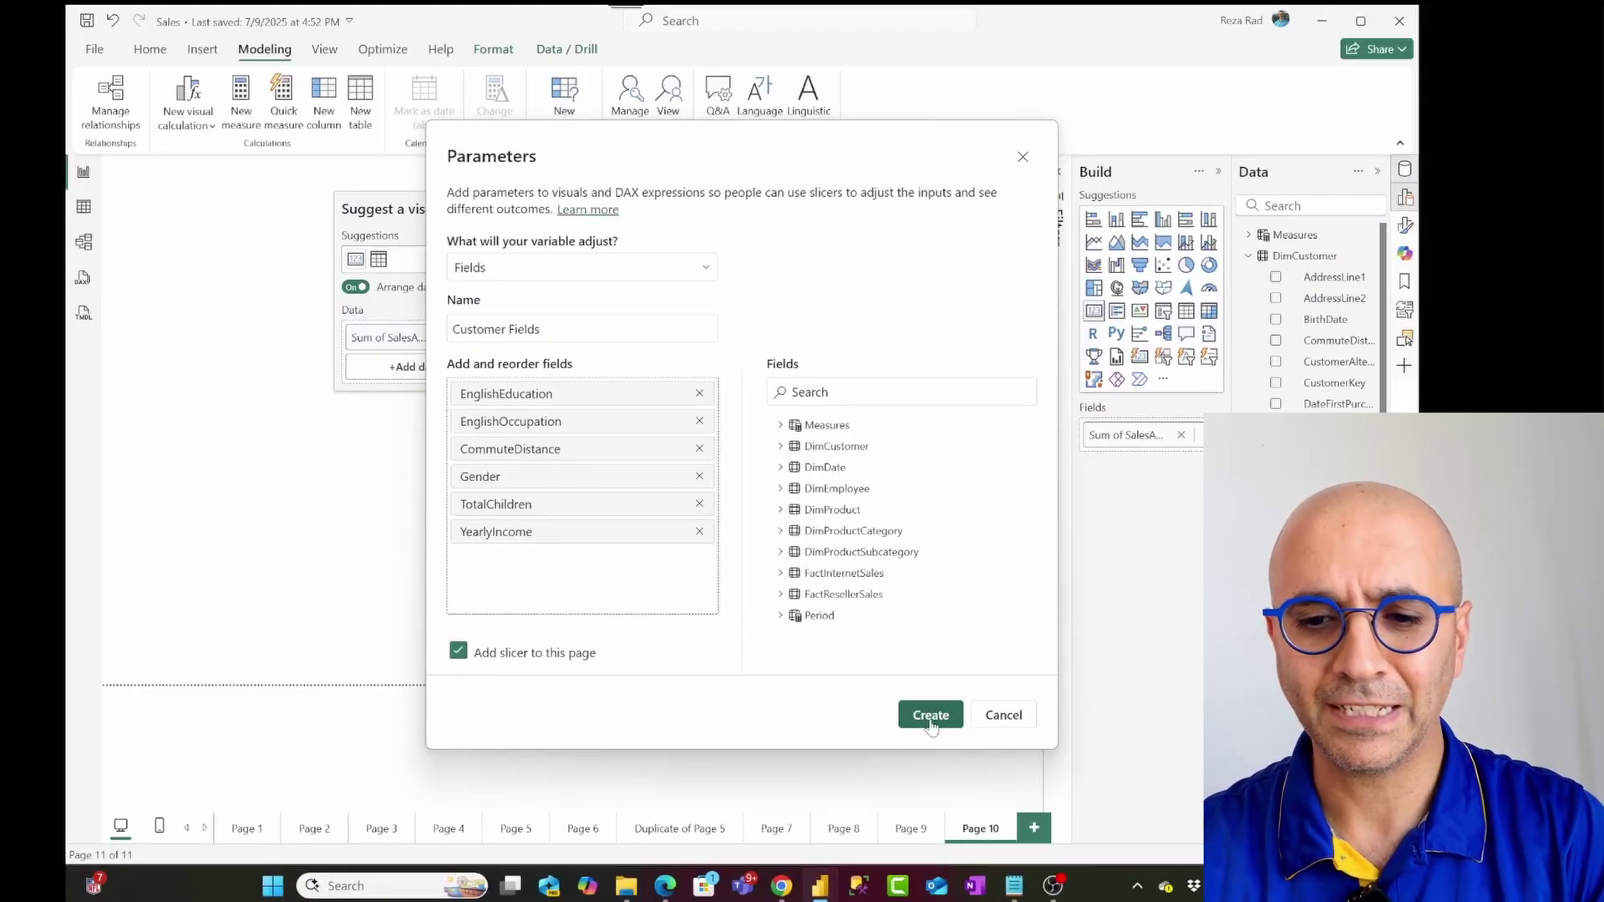
# Create the Customer Fields parameter and shrink its slicer into the lower left of the page.
pyautogui.click(931, 717)
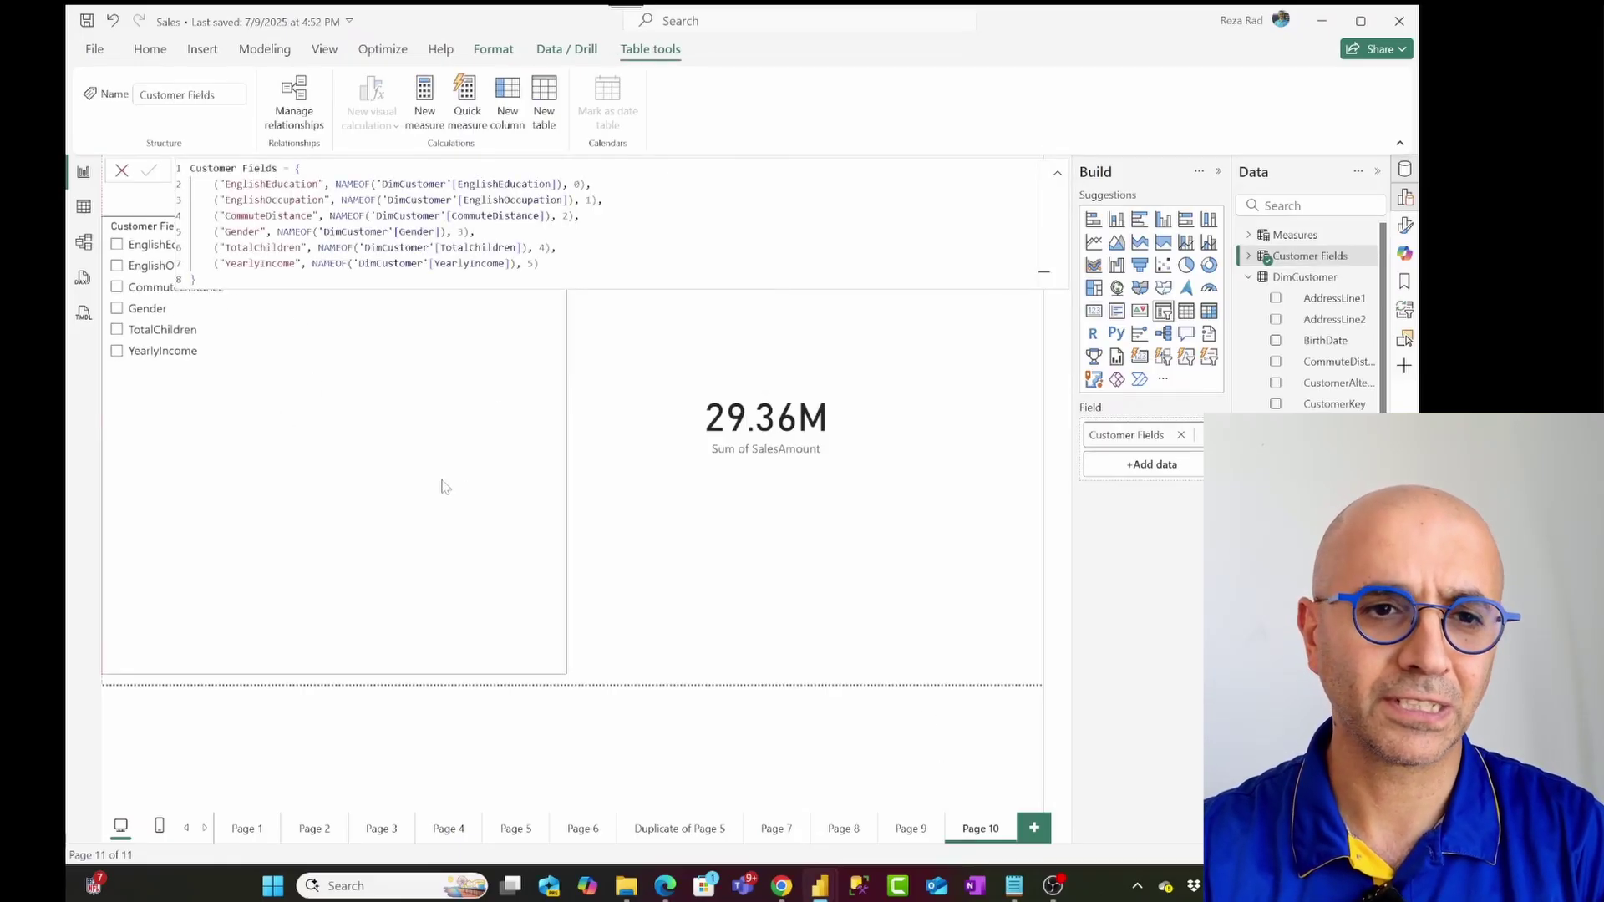
pyautogui.click(660, 668)
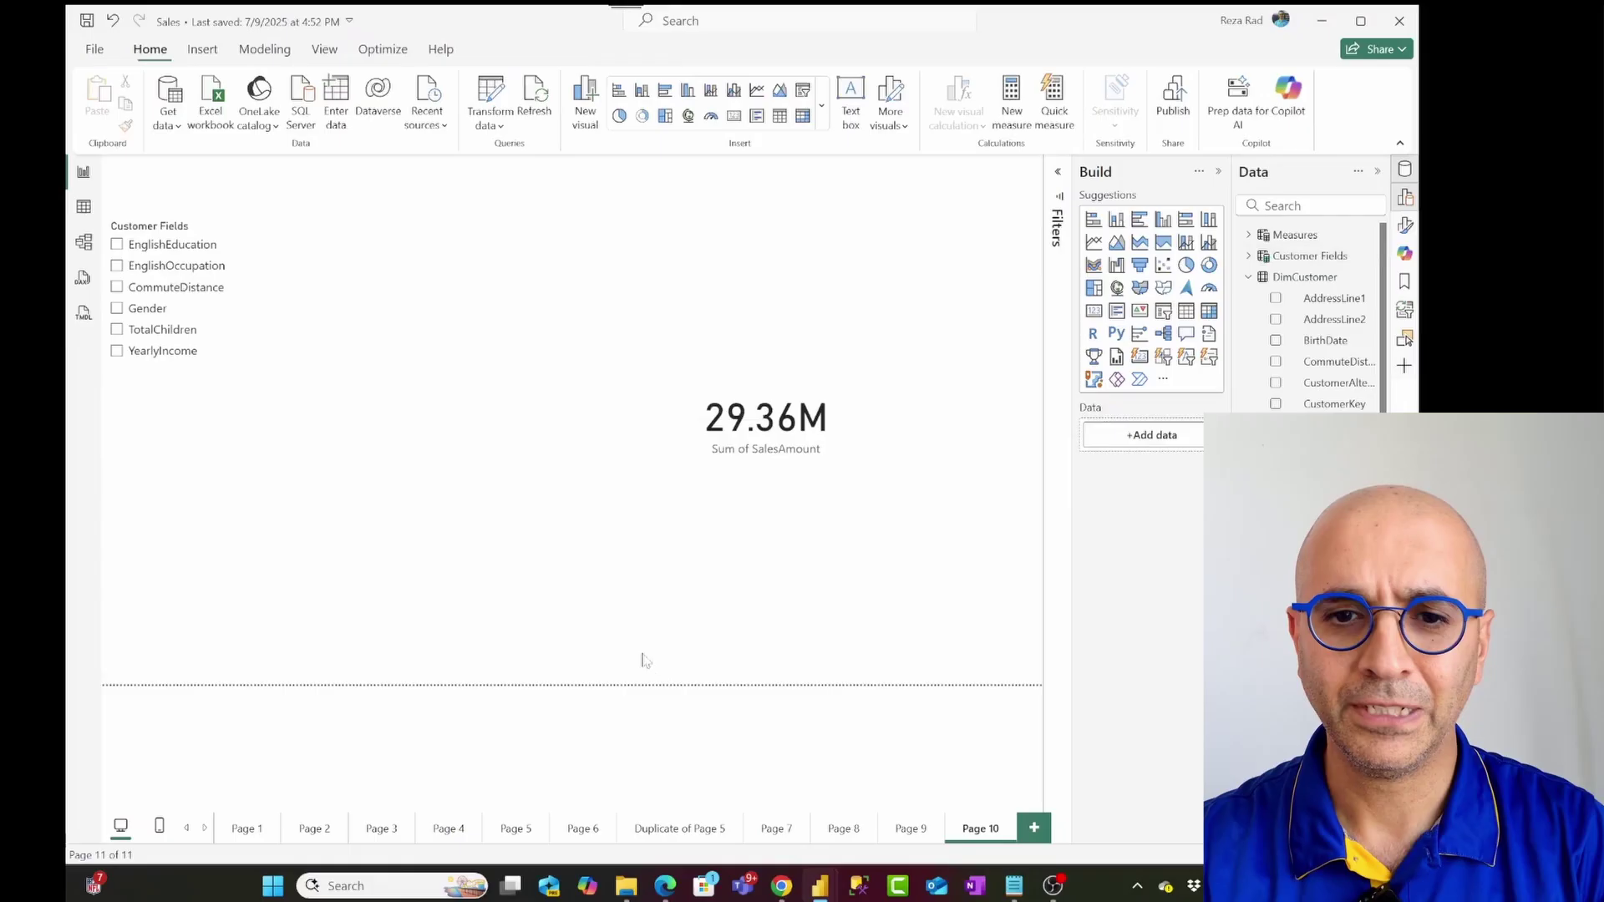
pyautogui.click(489, 355)
pyautogui.moveTo(561, 219); pyautogui.dragTo(529, 453)
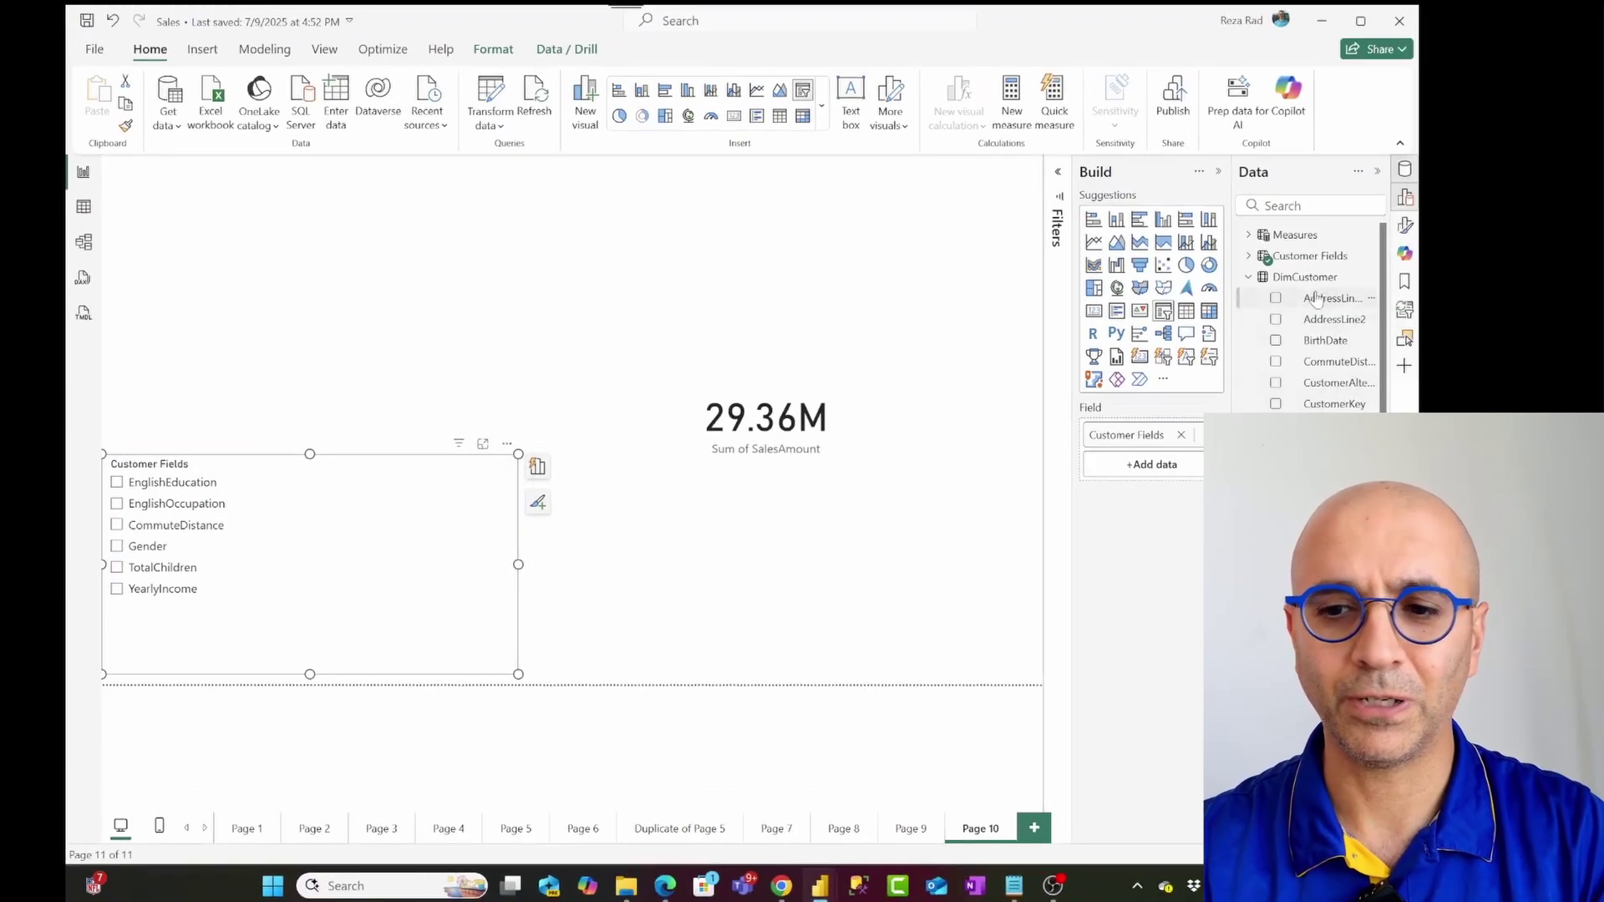
# Select the Customer Fields table in the Data pane to show its DAX definition.
pyautogui.click(1249, 277)
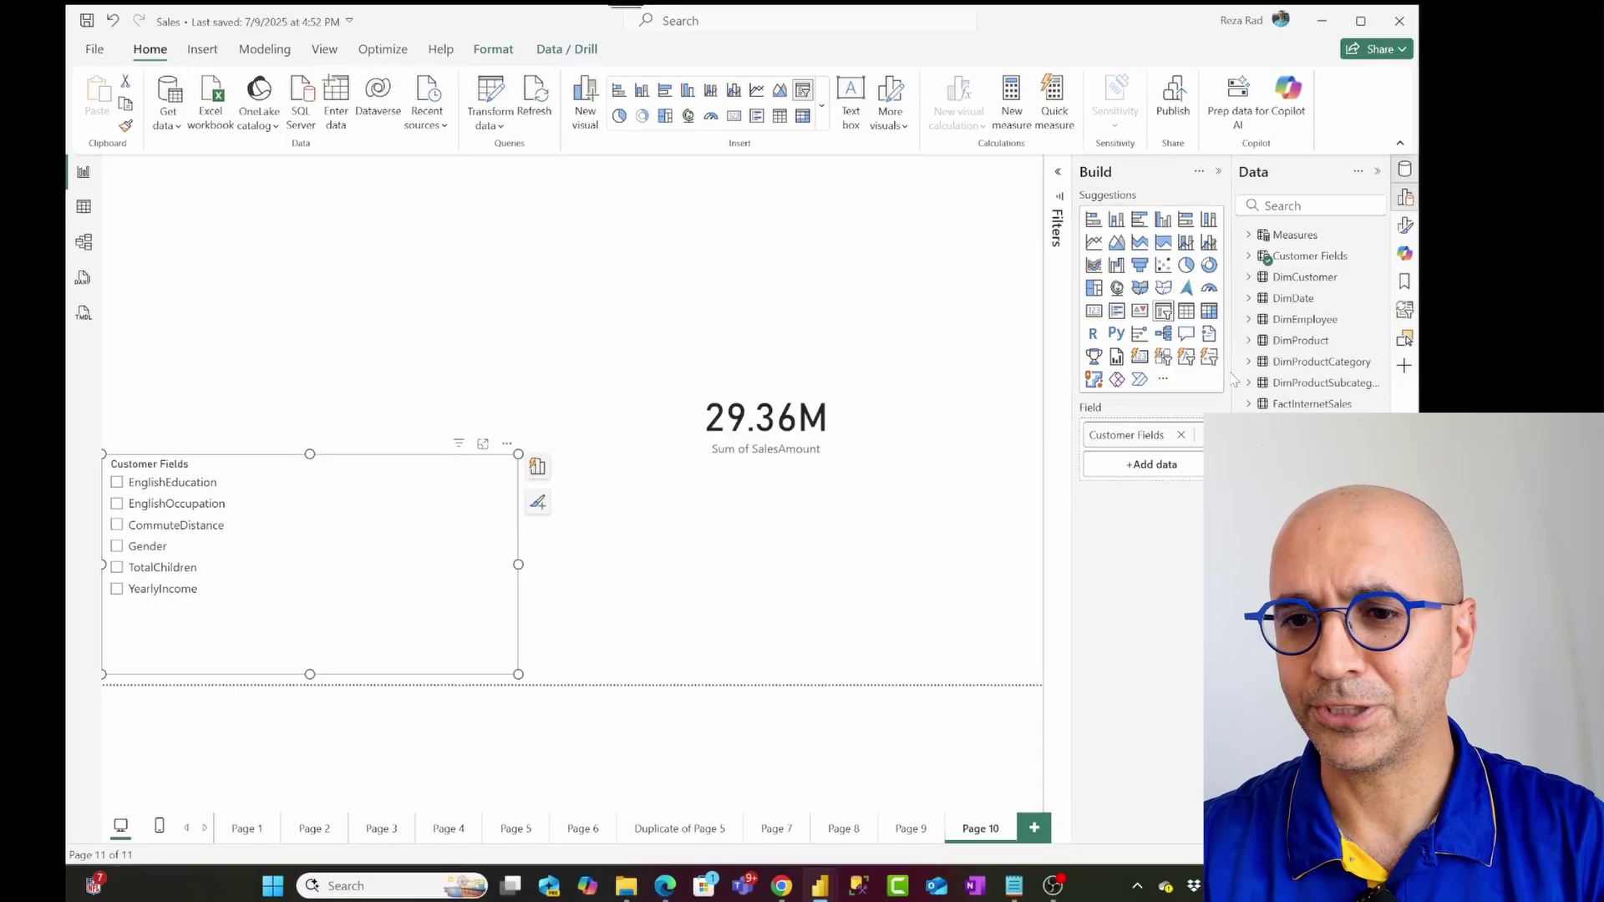
pyautogui.moveTo(1237, 393); pyautogui.dragTo(1212, 391)
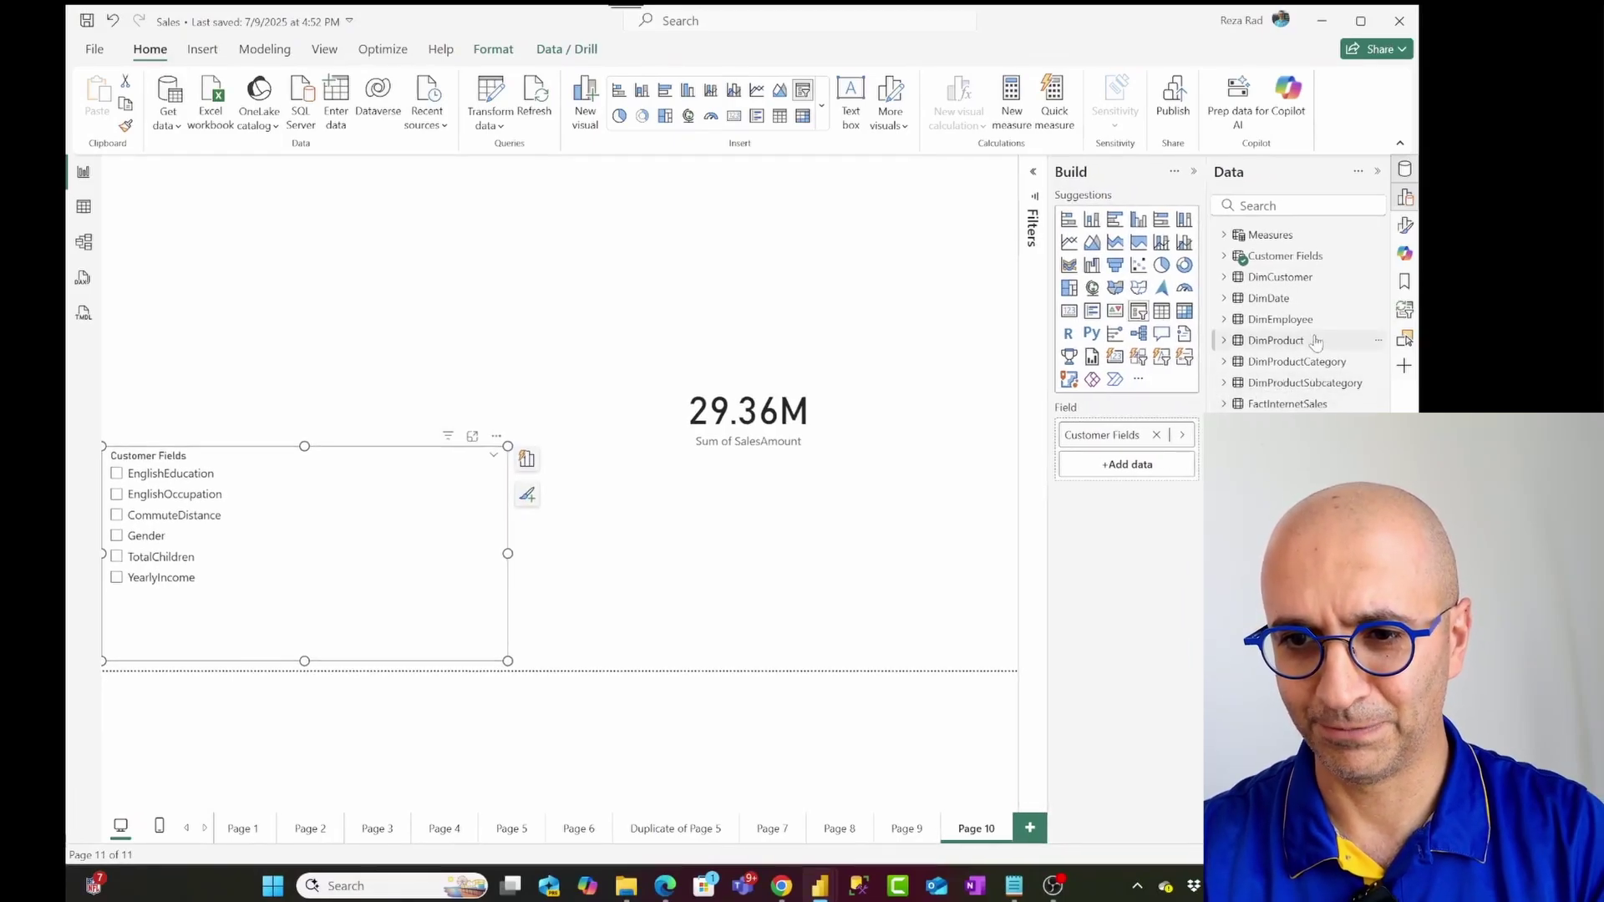
pyautogui.click(1303, 256)
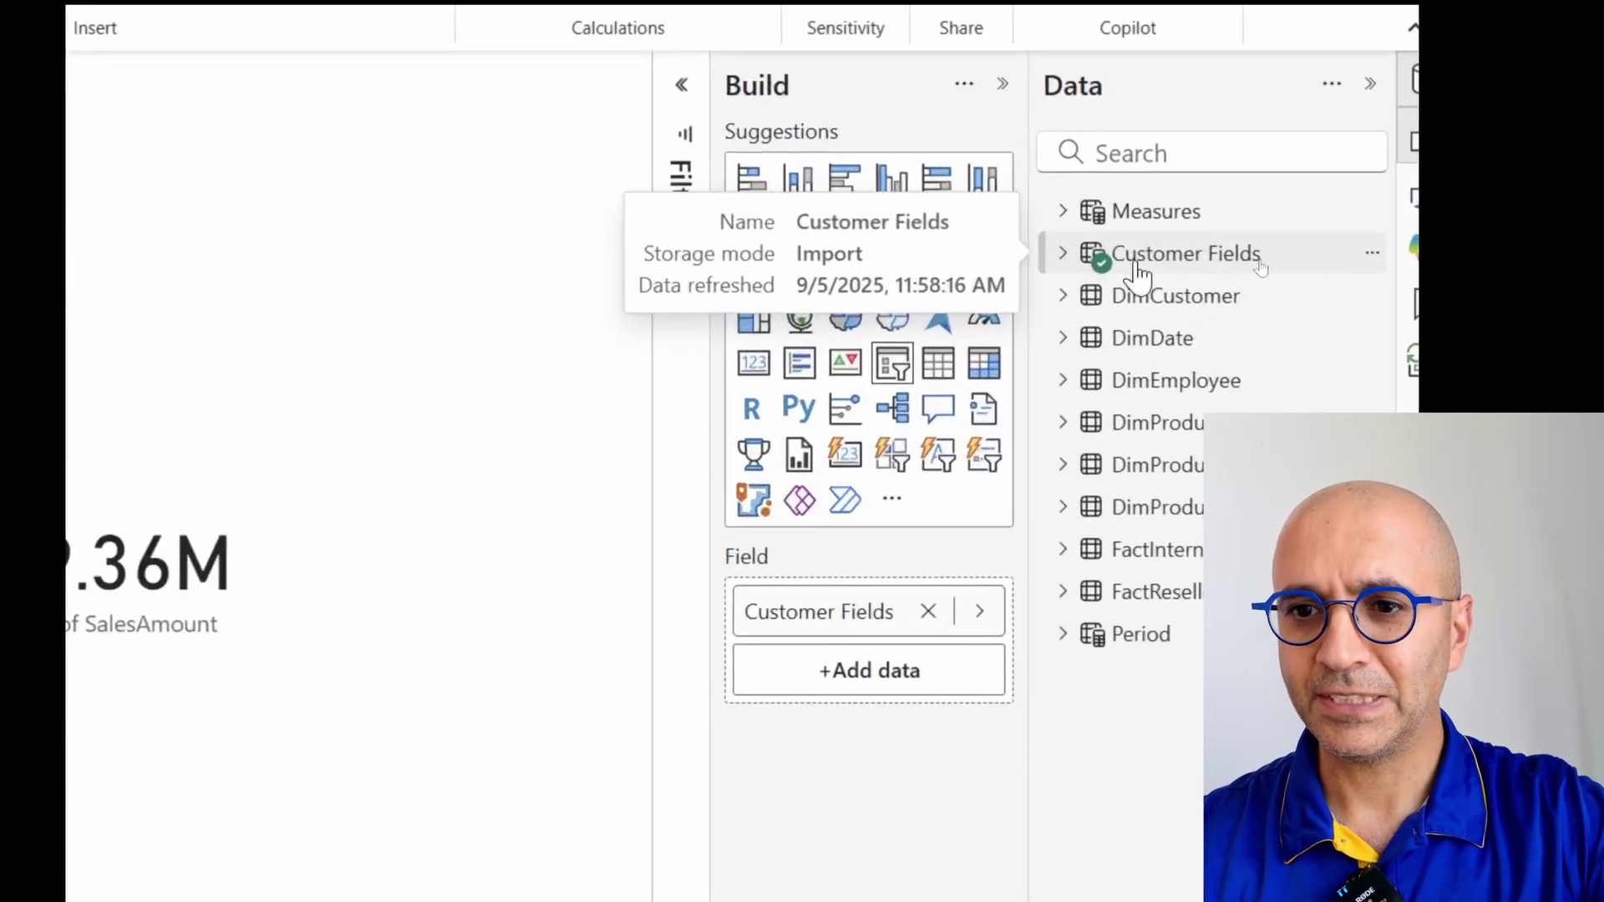
pyautogui.click(1043, 259)
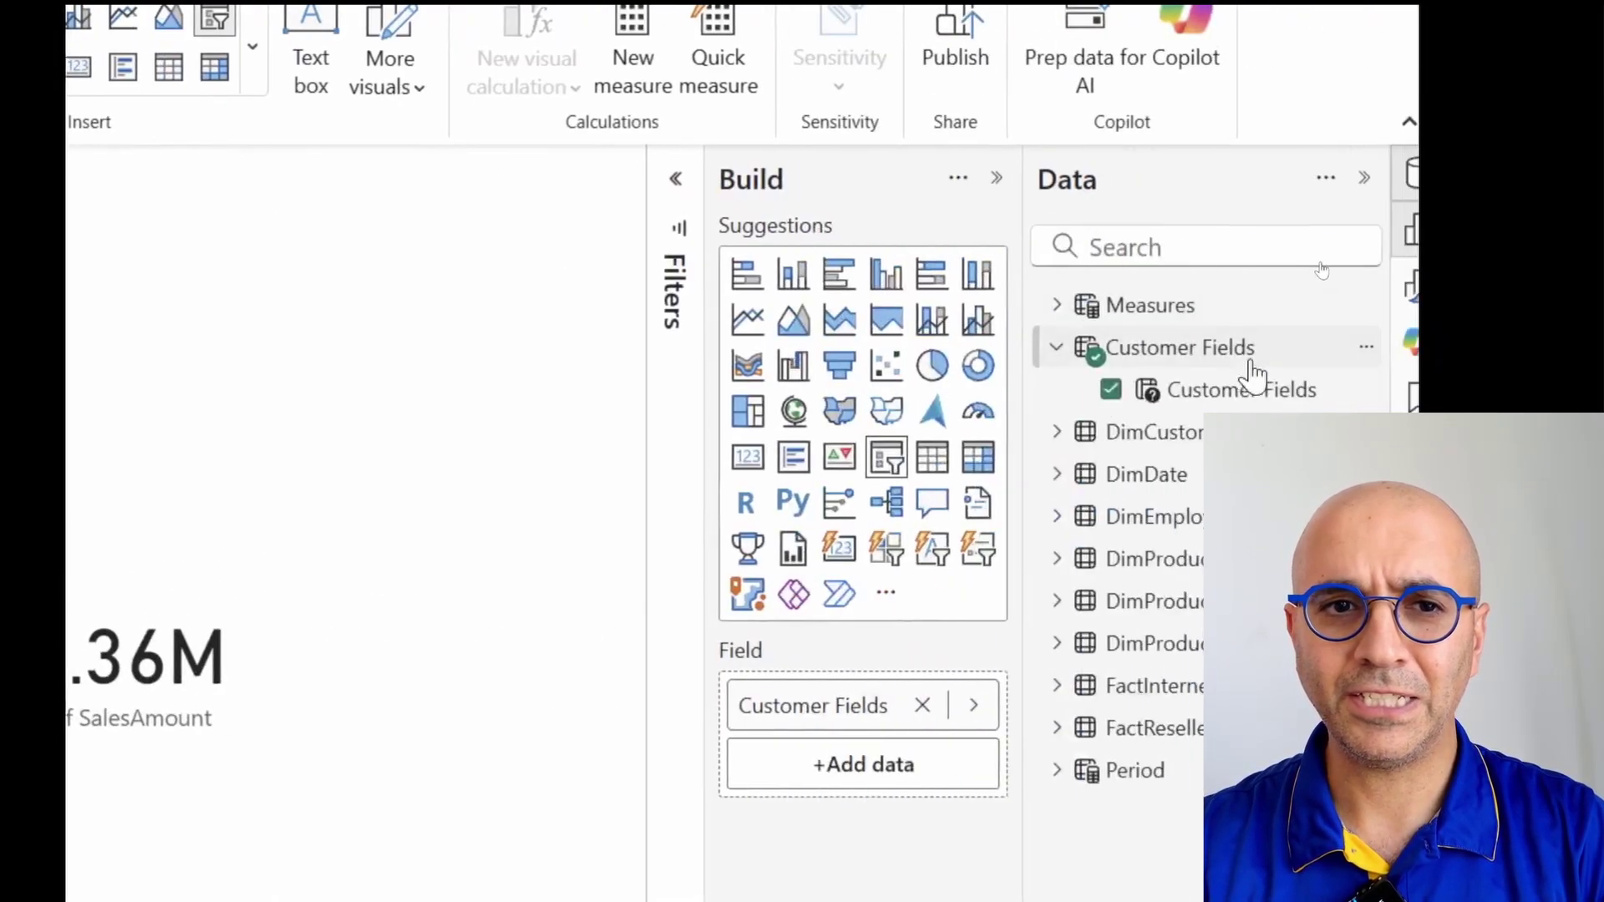
pyautogui.click(1217, 359)
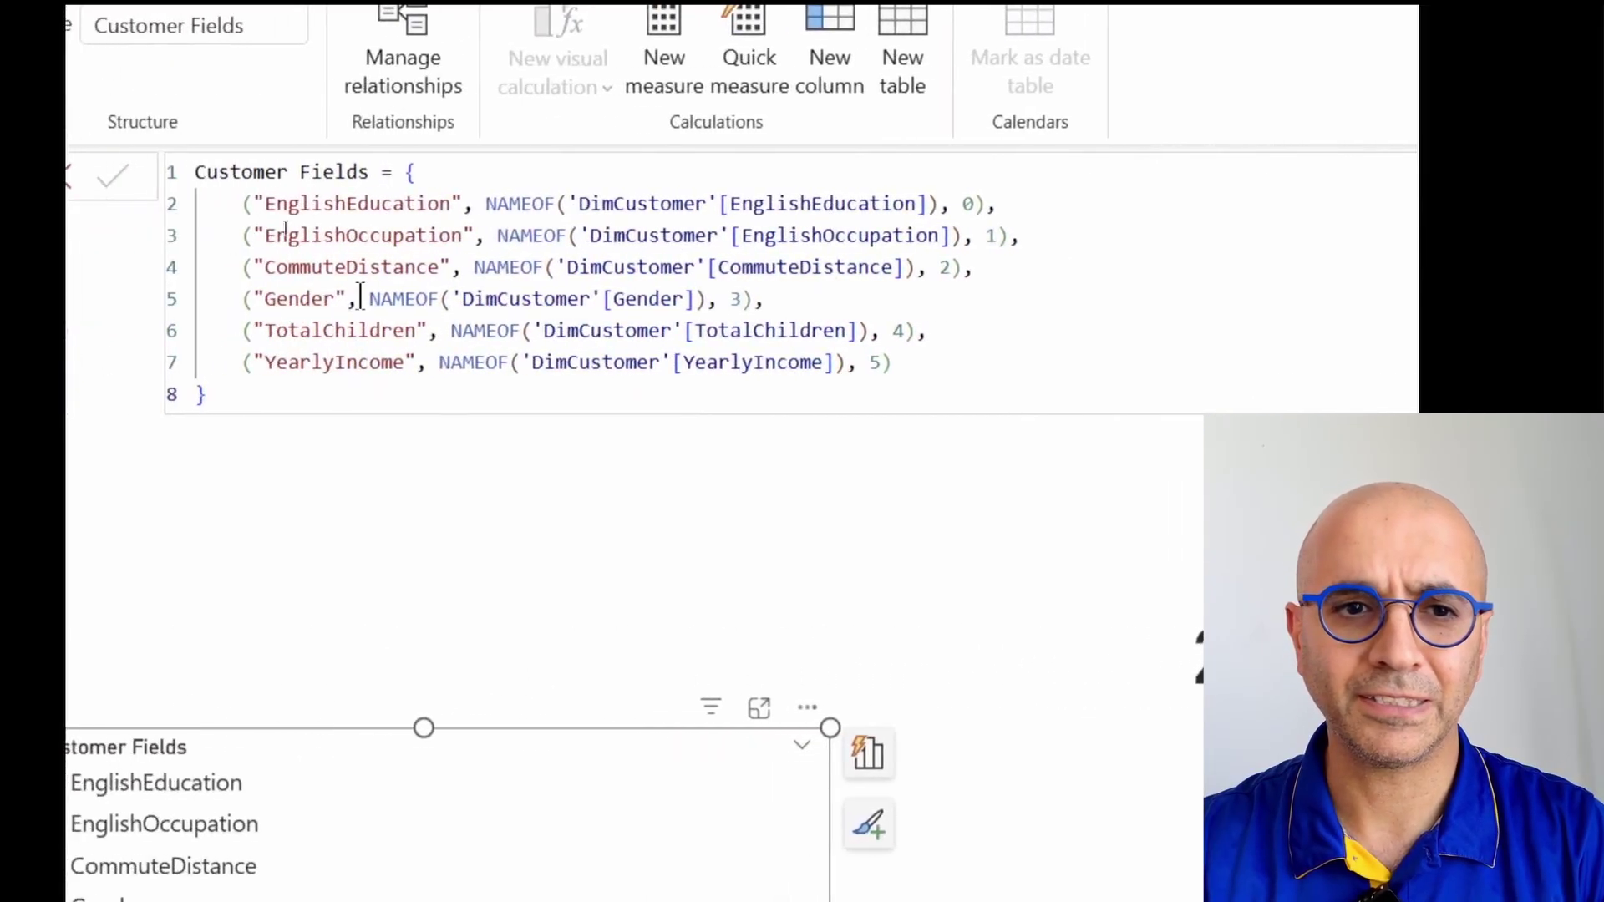
# Highlight the NAMEOF entries for EnglishEducation and EnglishOccupation in the DAX code.
pyautogui.moveTo(409, 175); pyautogui.dragTo(412, 389)
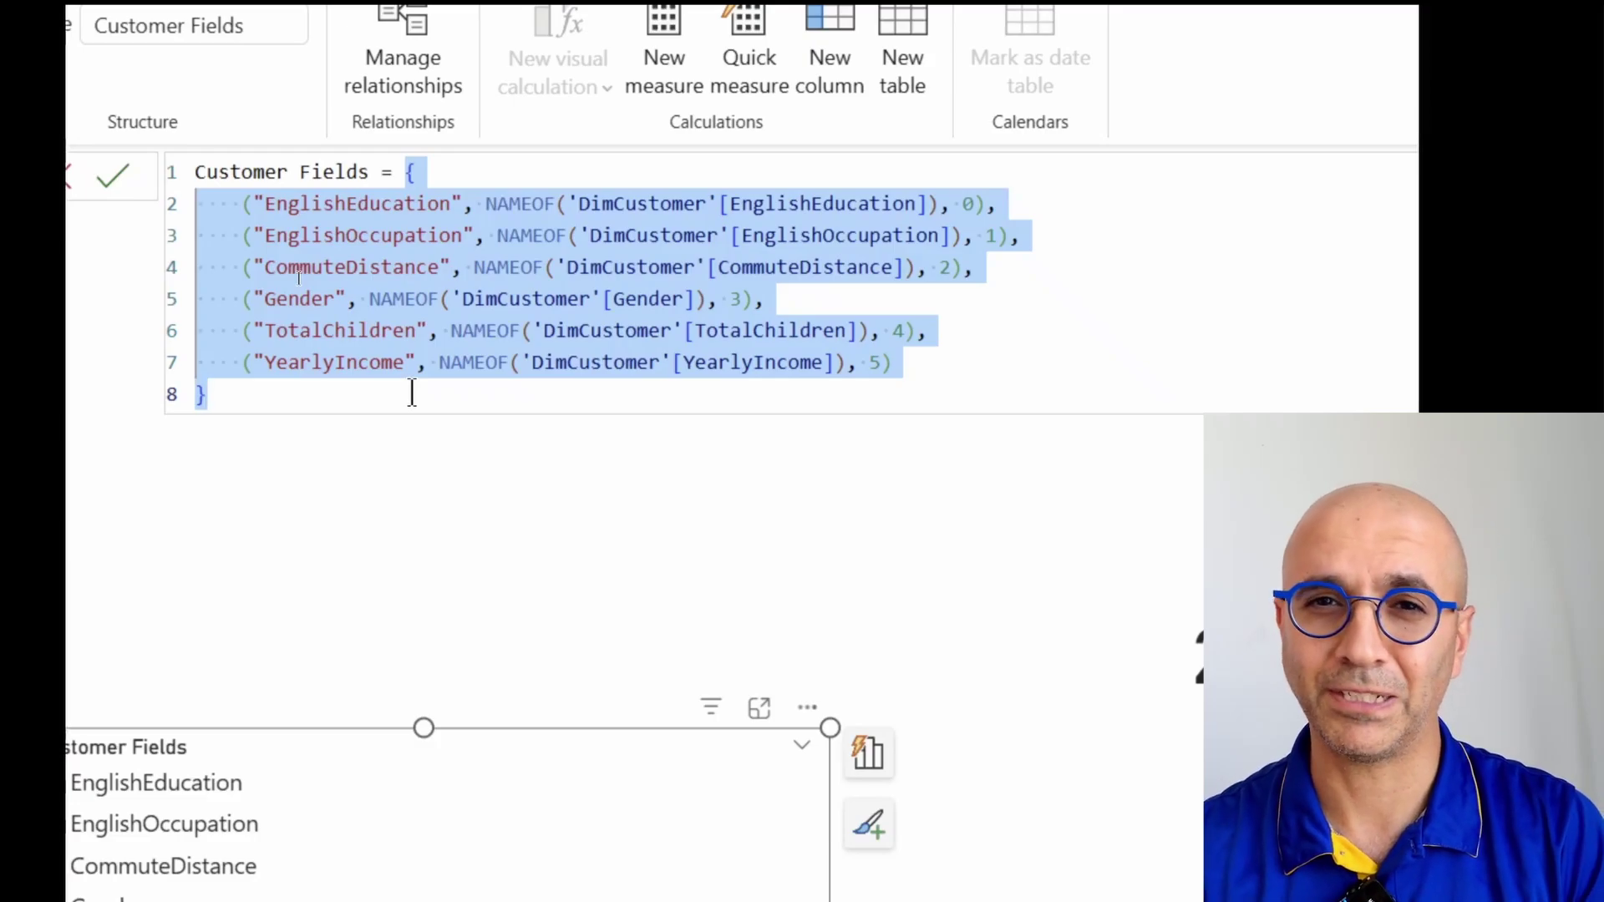
pyautogui.click(412, 393)
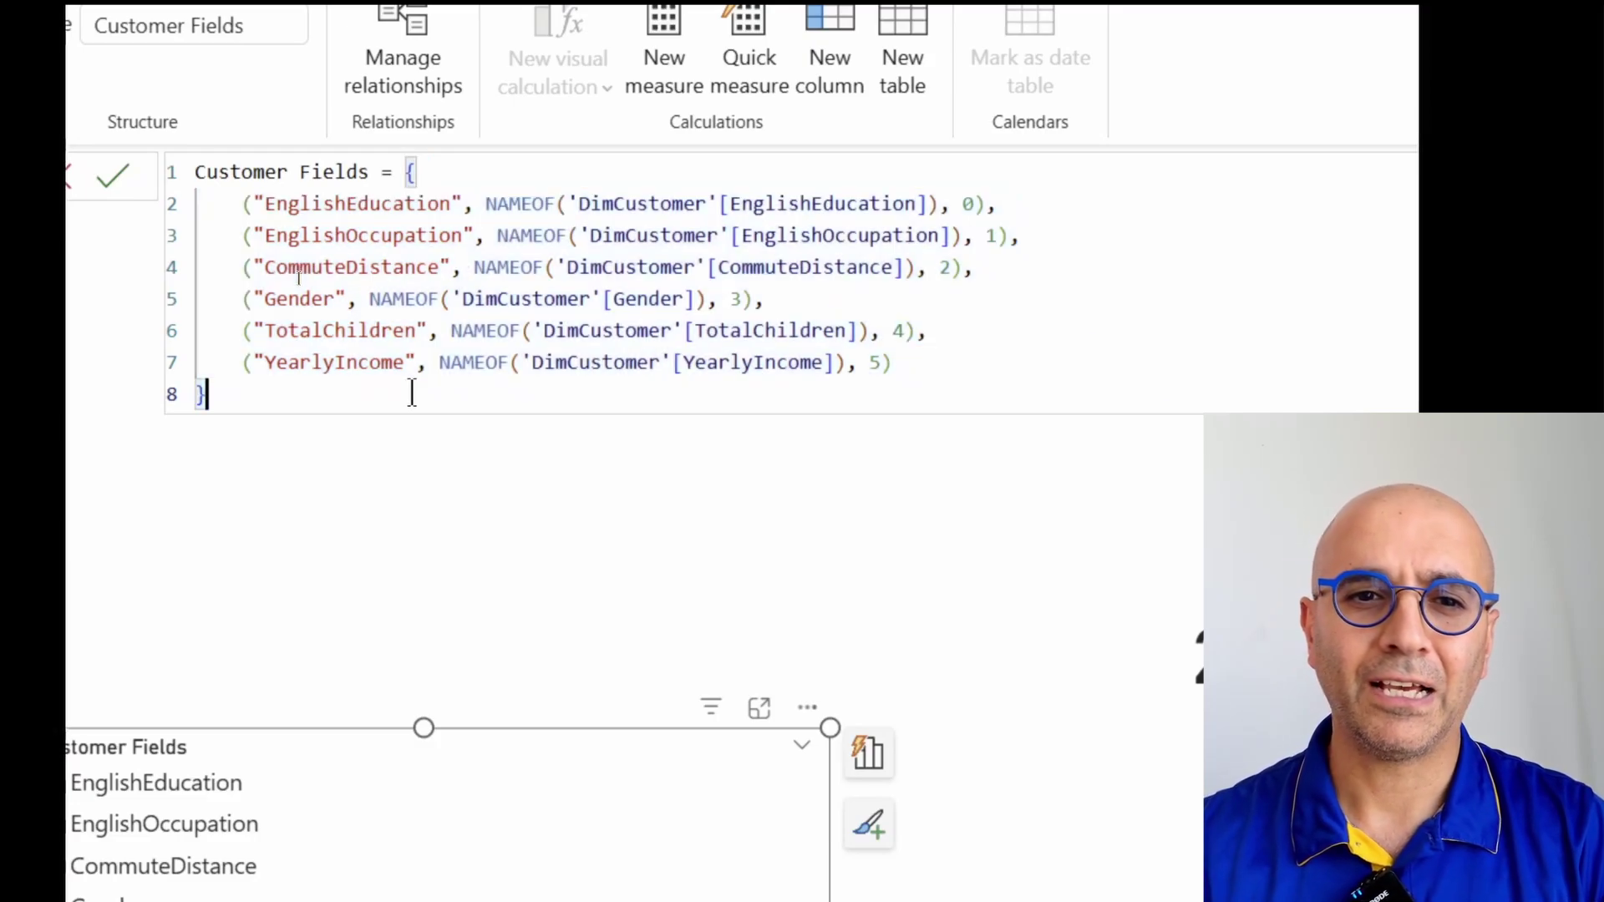
pyautogui.moveTo(406, 171); pyautogui.dragTo(457, 416)
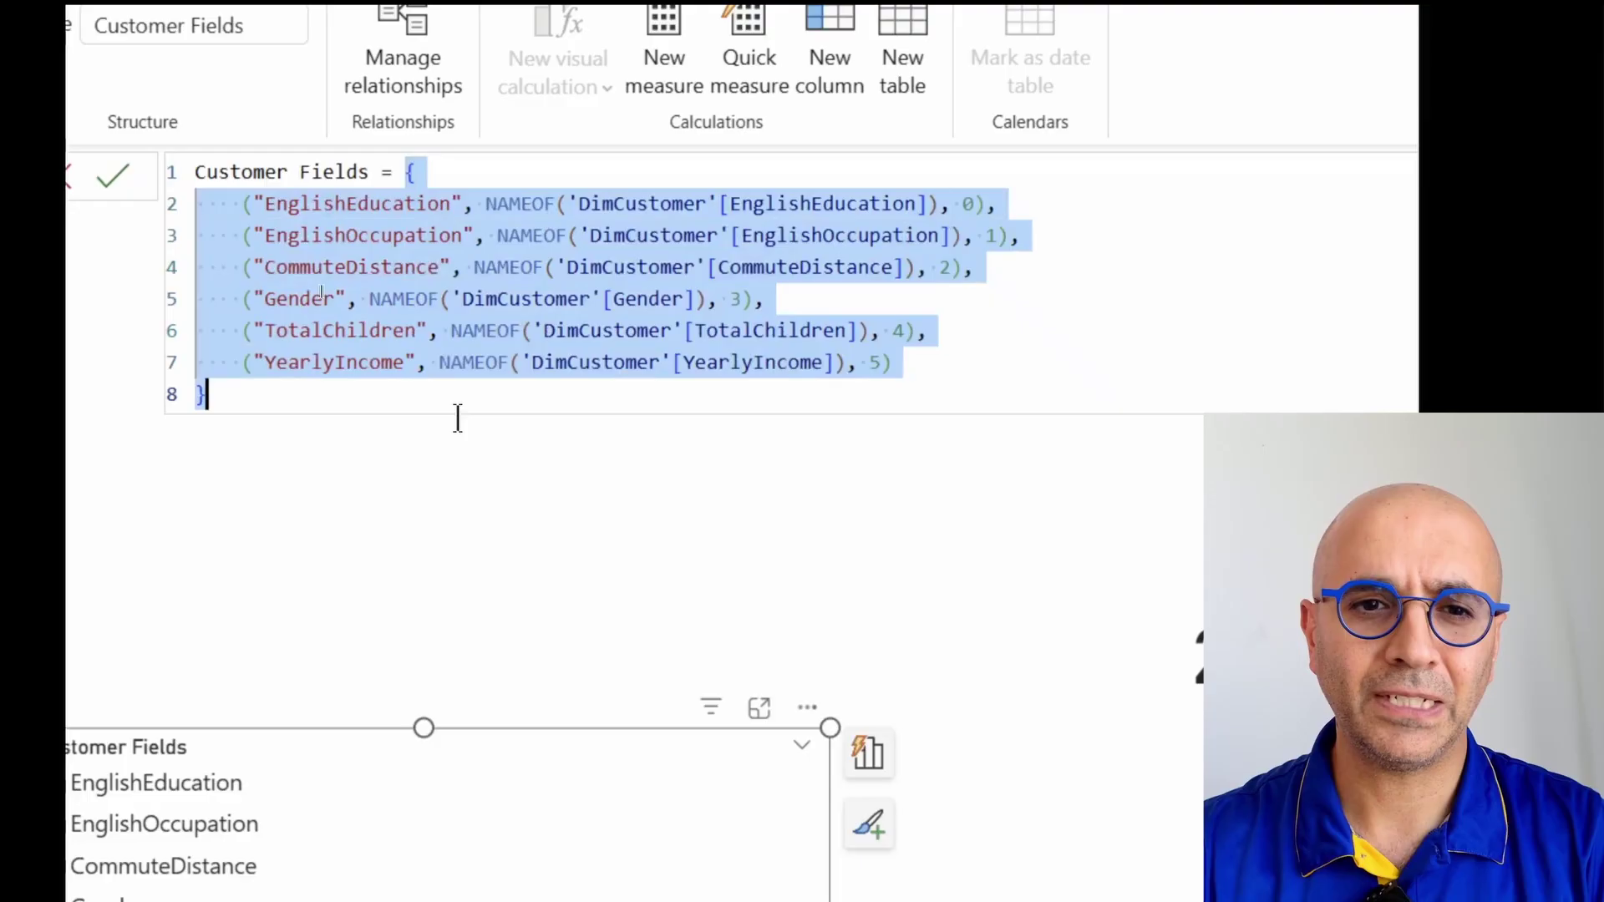
pyautogui.click(457, 405)
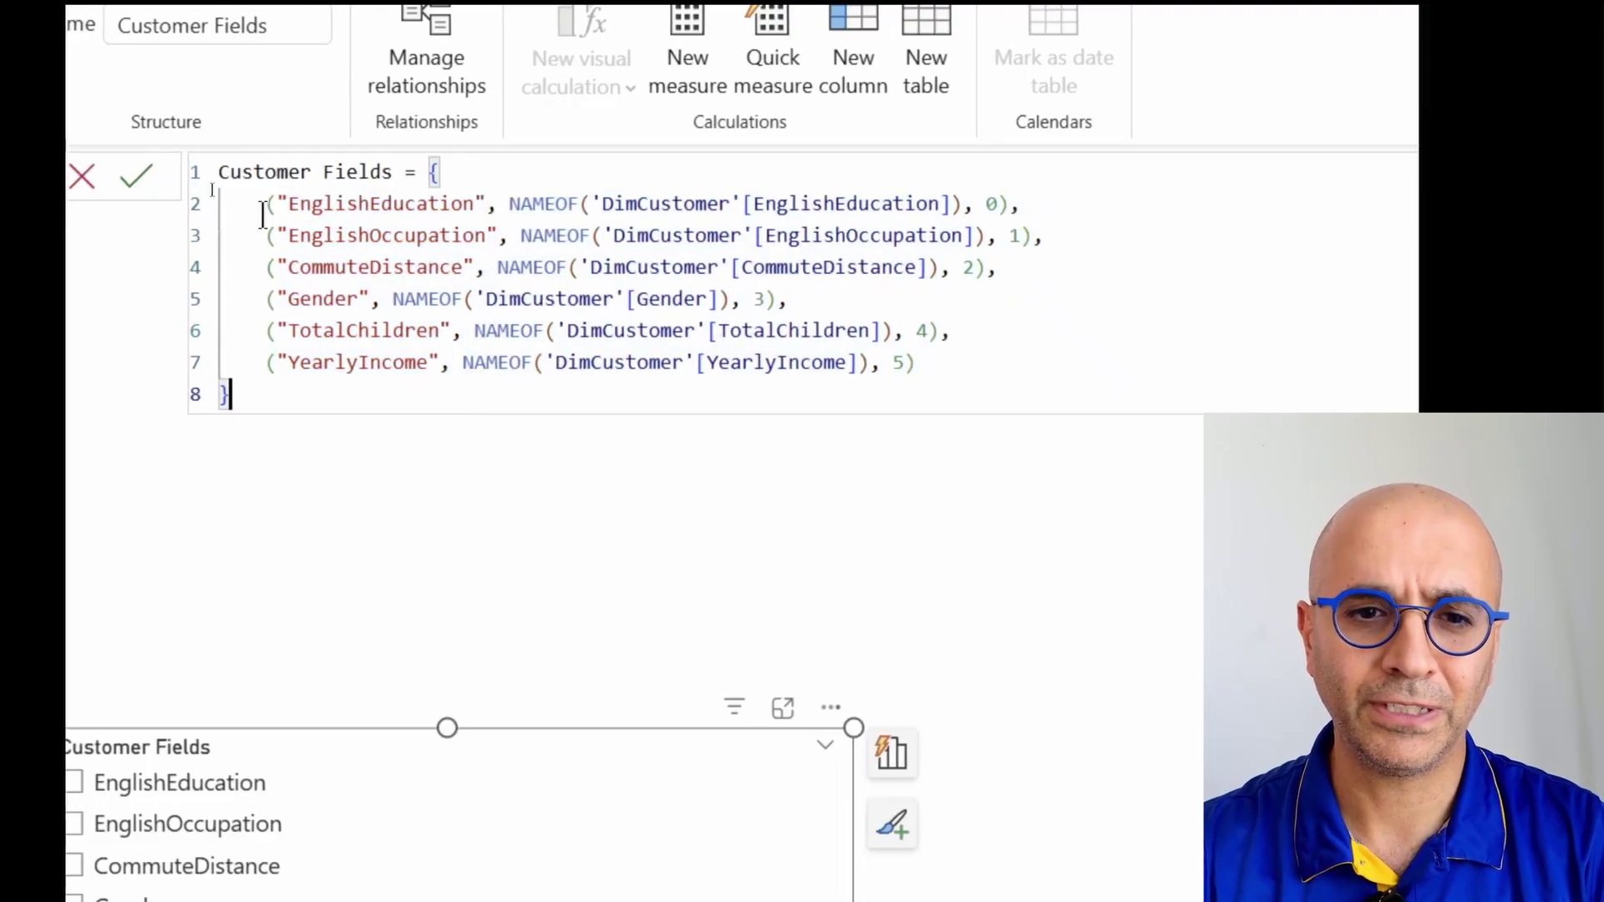
pyautogui.moveTo(262, 213); pyautogui.dragTo(1005, 184)
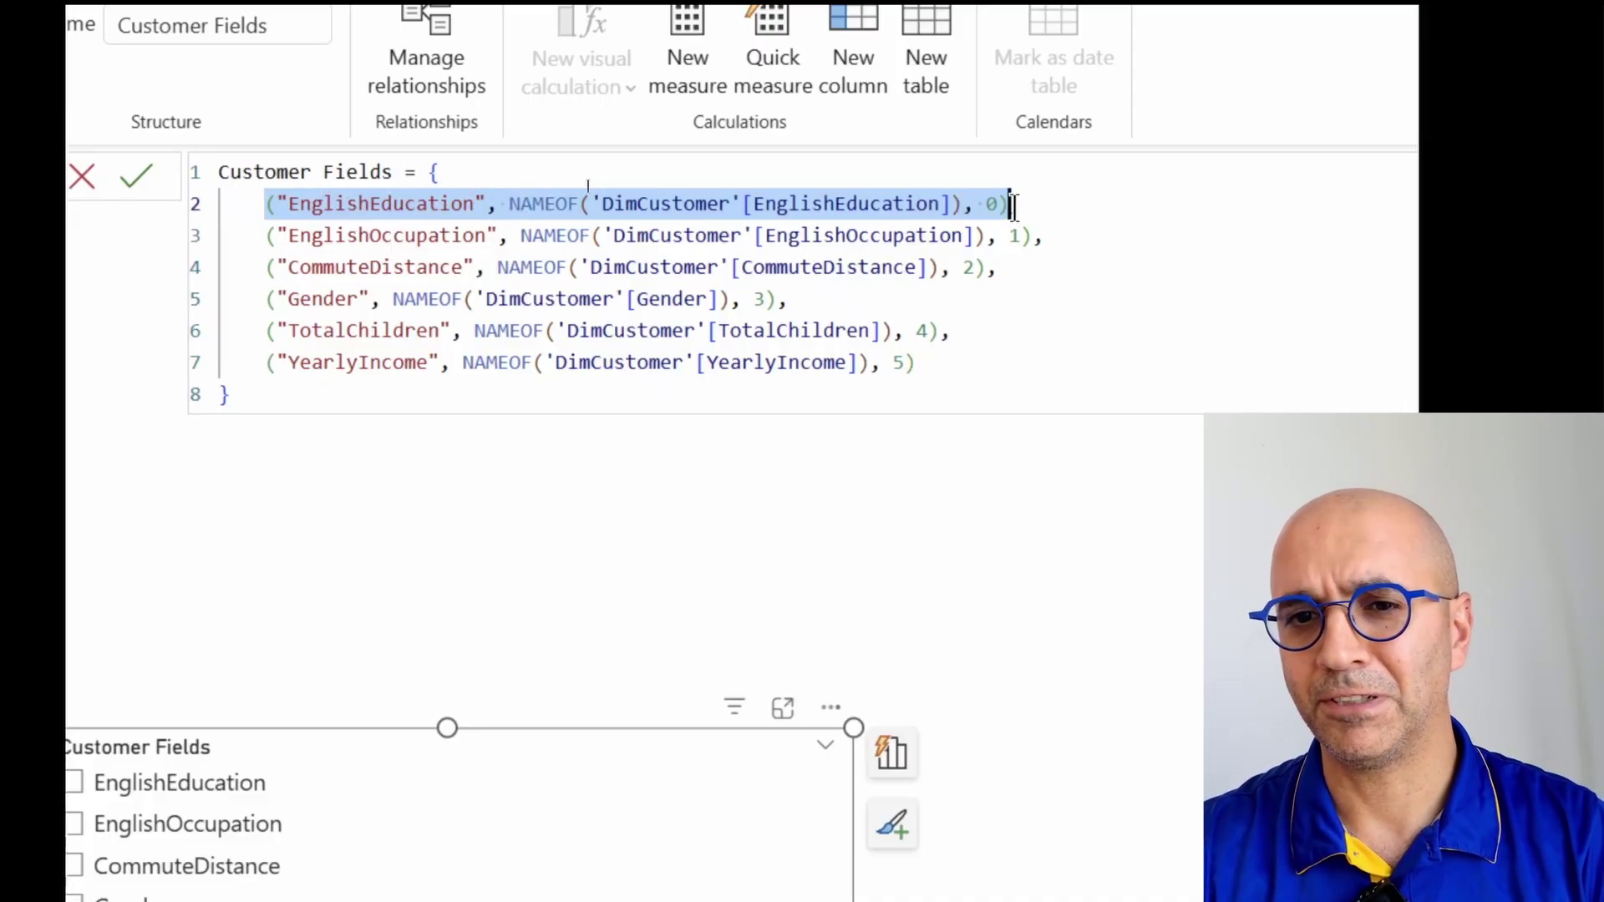
pyautogui.click(1047, 237)
pyautogui.moveTo(1044, 237); pyautogui.dragTo(276, 248)
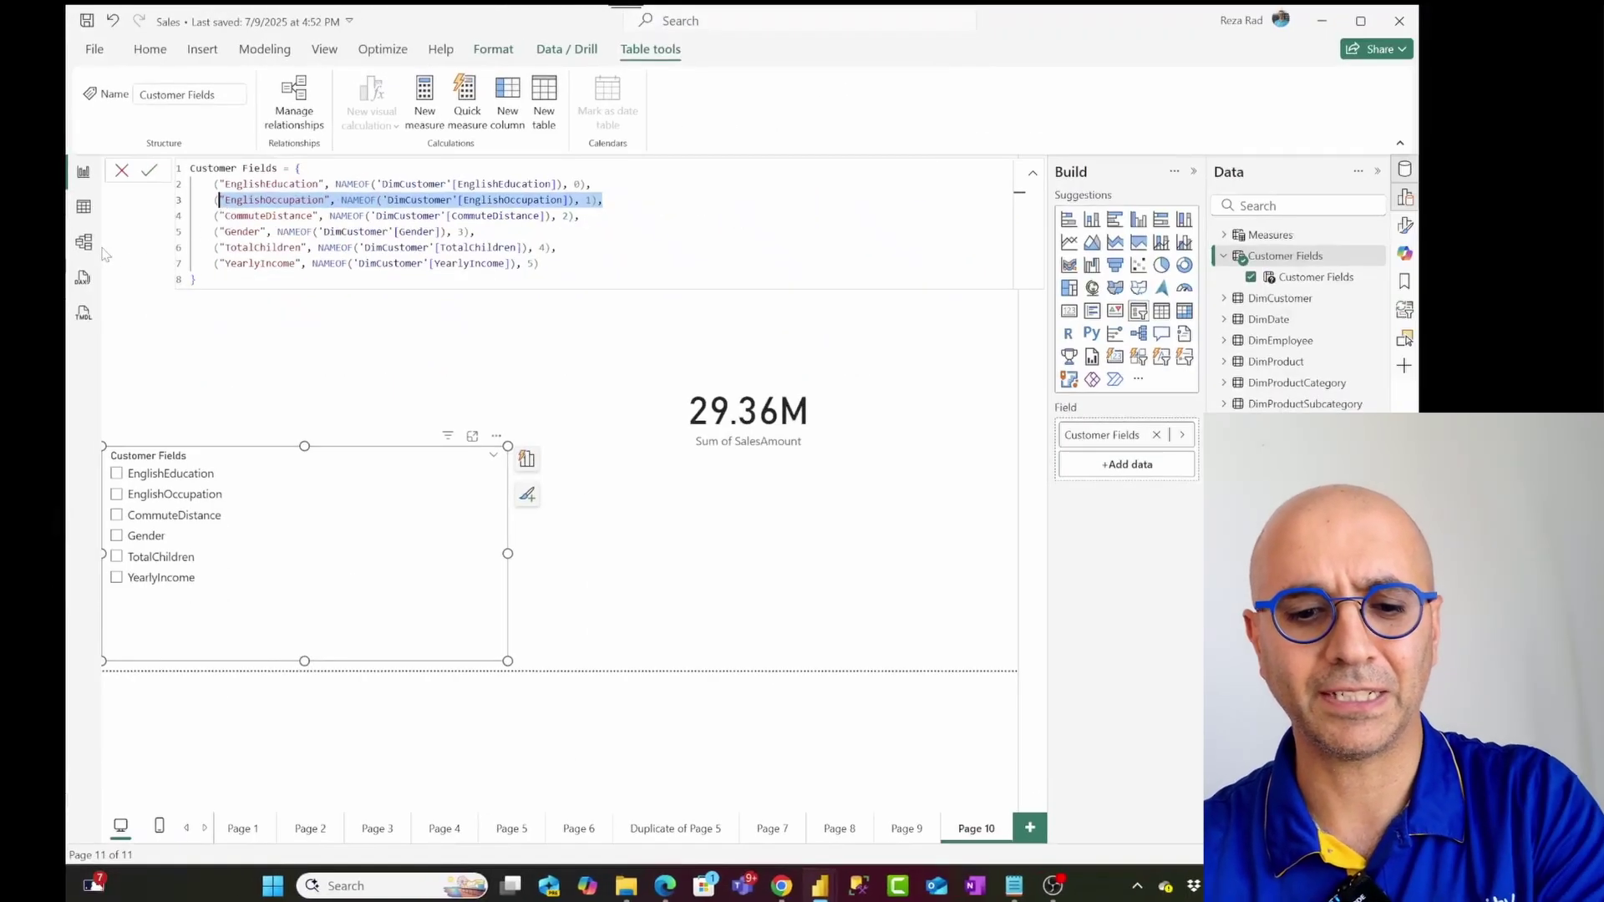
pyautogui.click(85, 211)
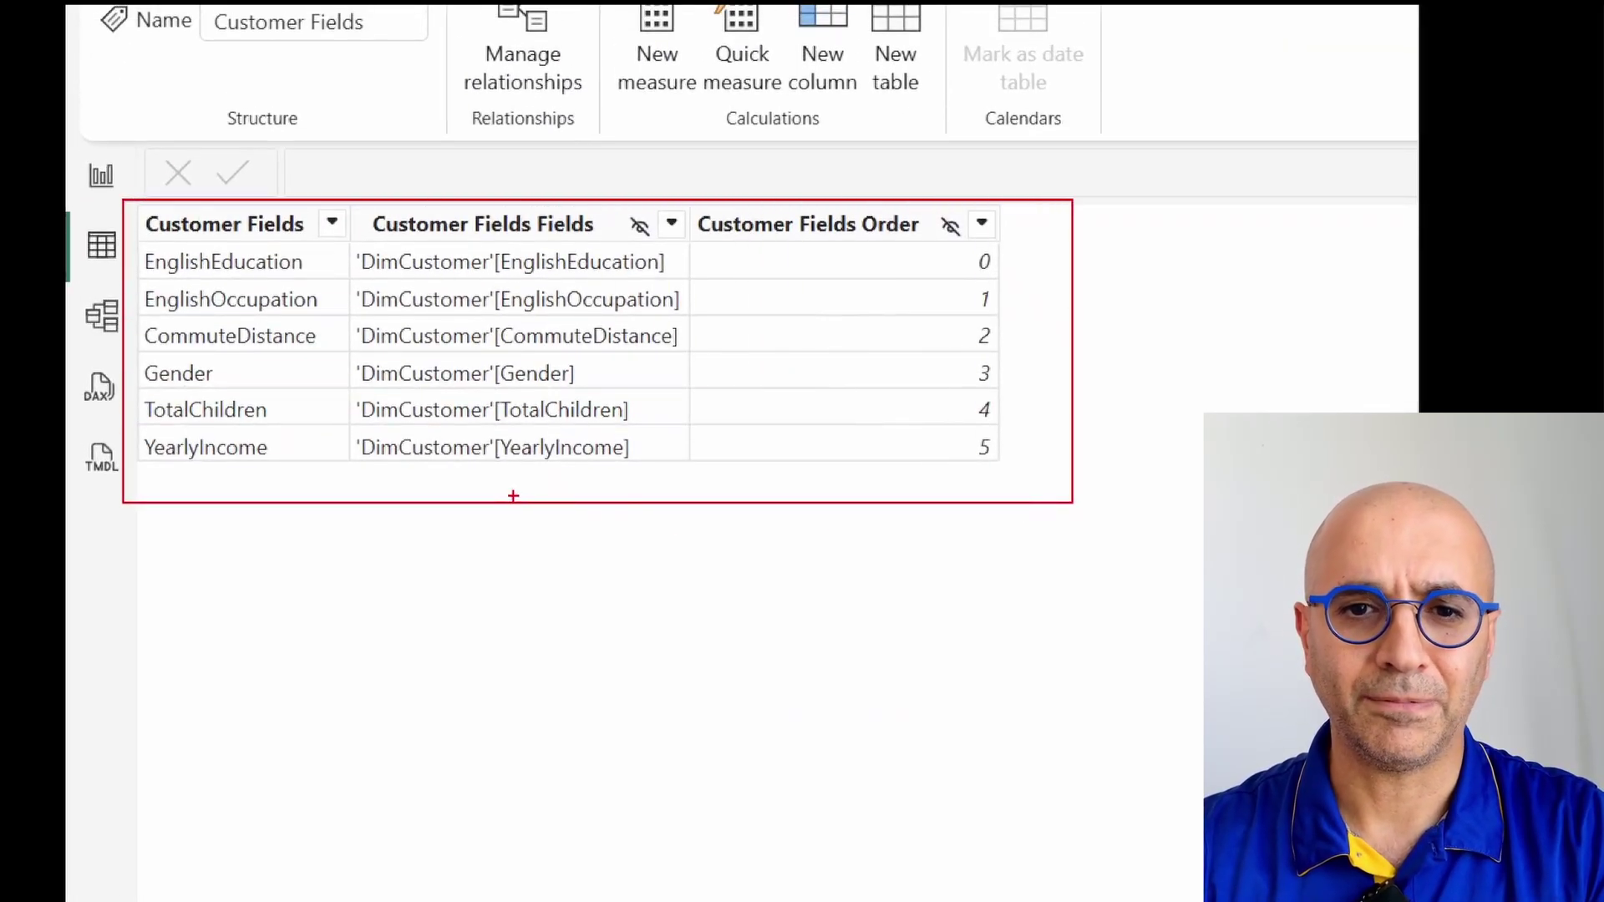
pyautogui.moveTo(340, 468)
pyautogui.mouseDown()
pyautogui.moveTo(494, 496)
pyautogui.moveTo(626, 472)
pyautogui.mouseUp()
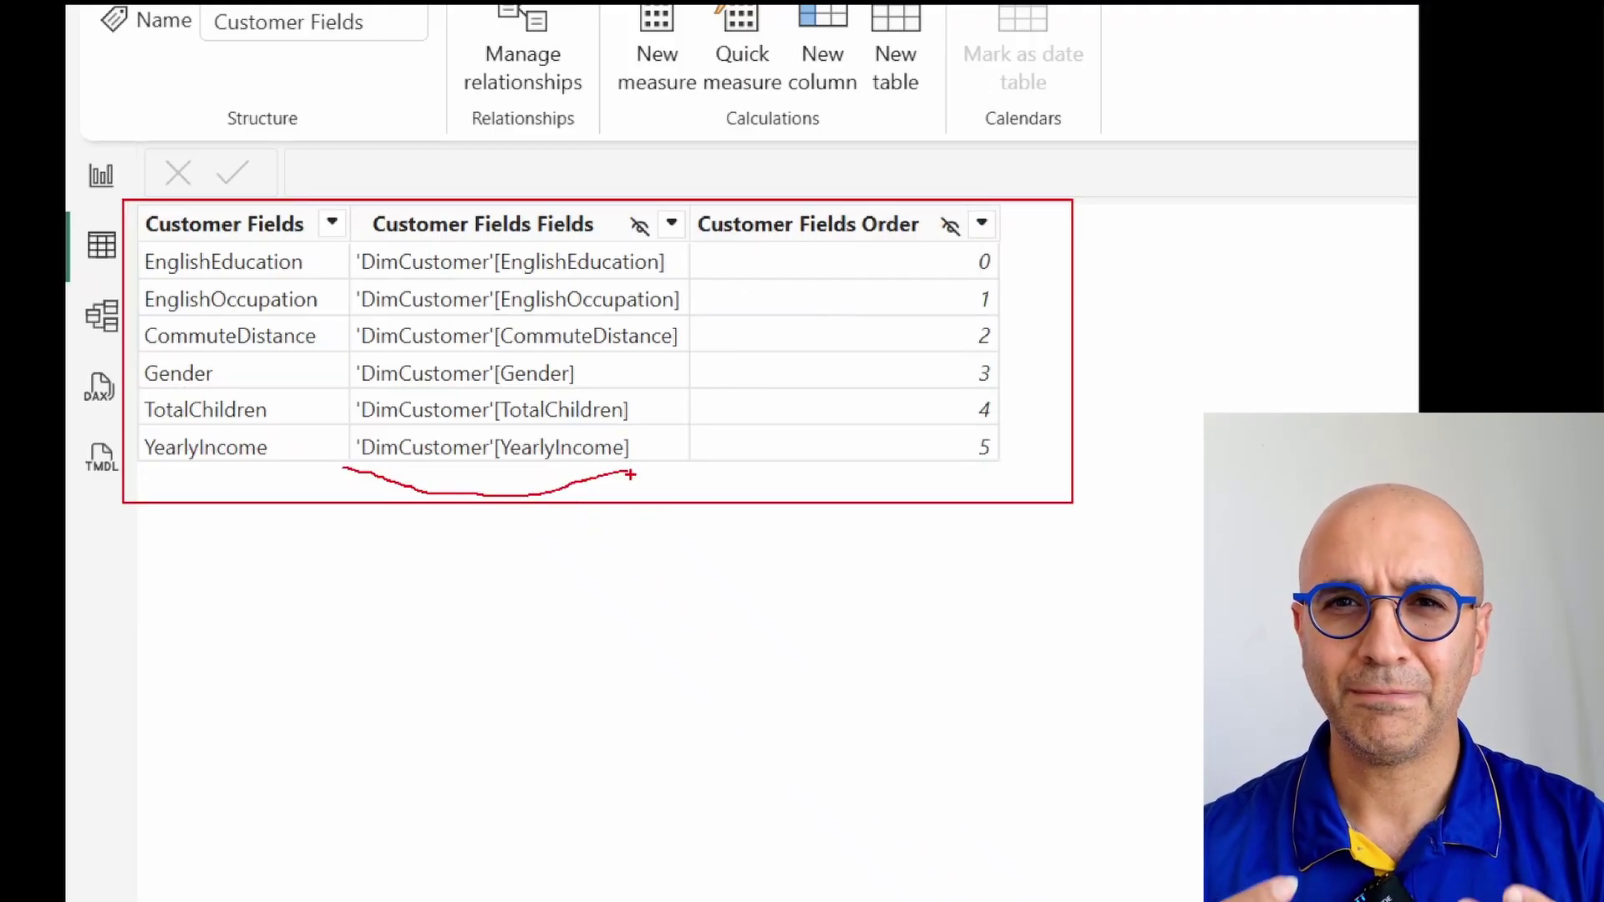
pyautogui.moveTo(142, 471); pyautogui.dragTo(237, 464)
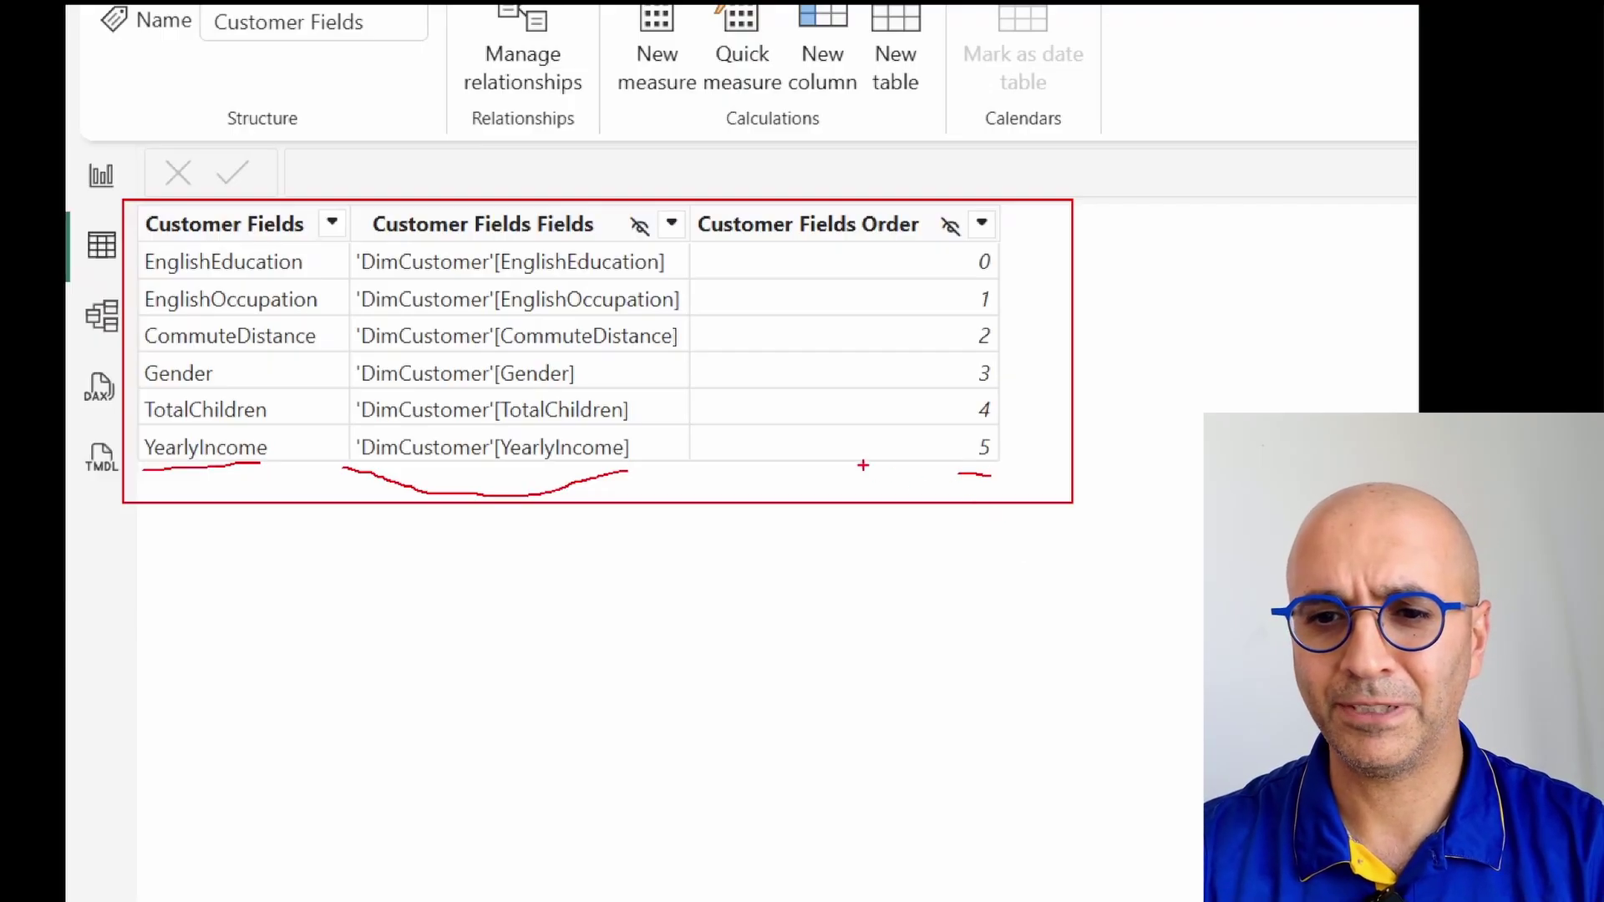
pyautogui.press('Escape')
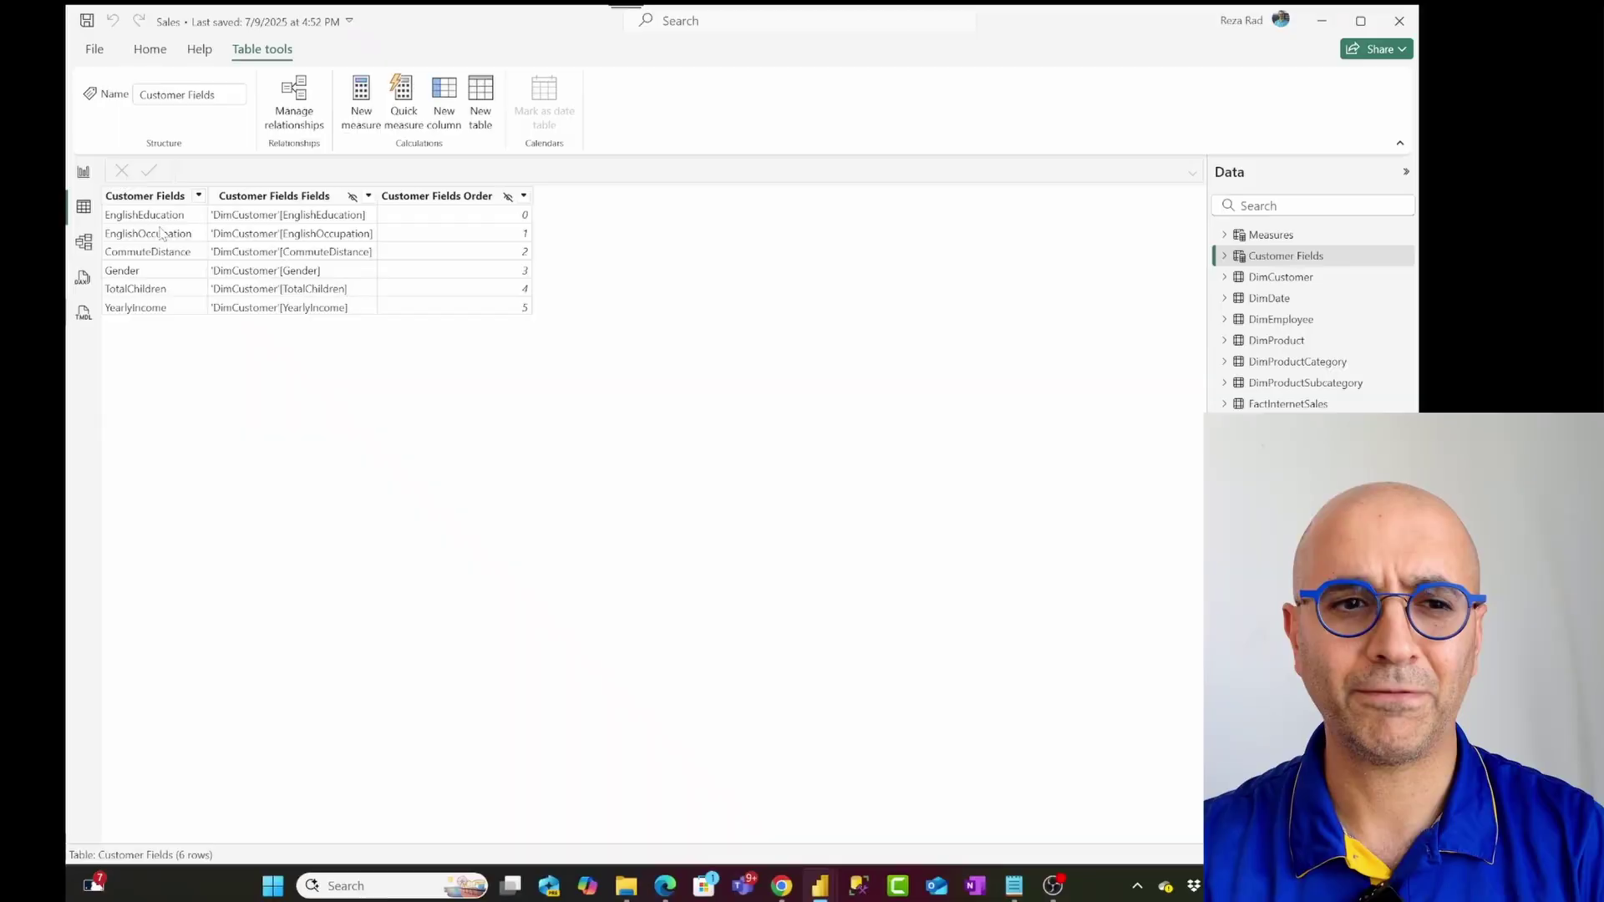
# Return to Report view, move the Customer Fields slicer up, and nudge the card right.
pyautogui.click(84, 174)
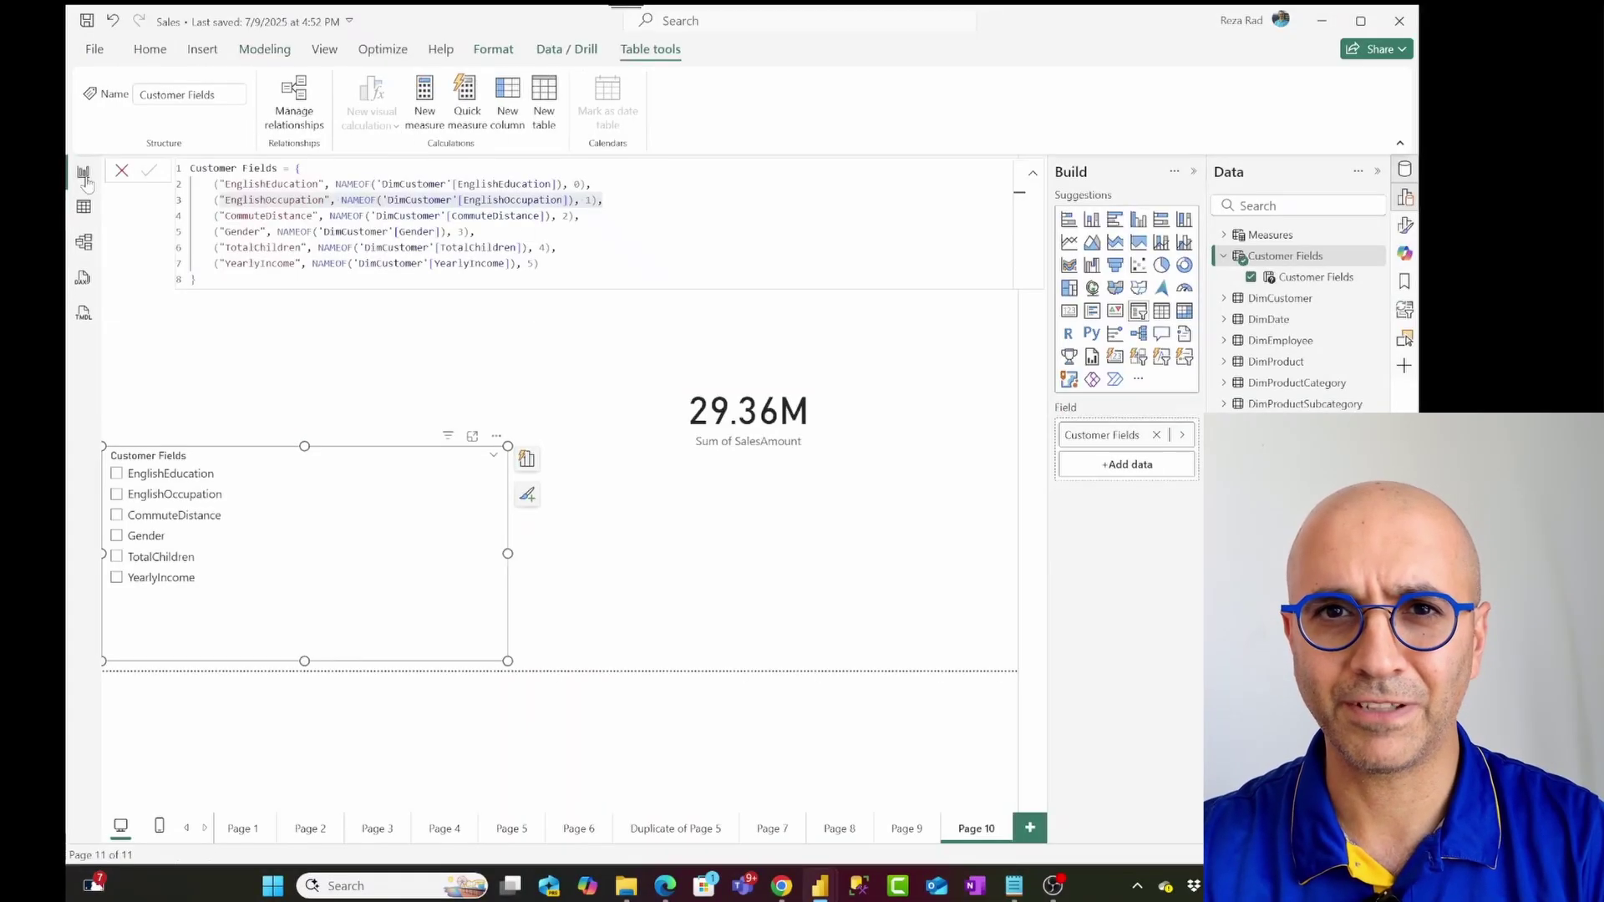
pyautogui.moveTo(347, 477); pyautogui.dragTo(376, 359)
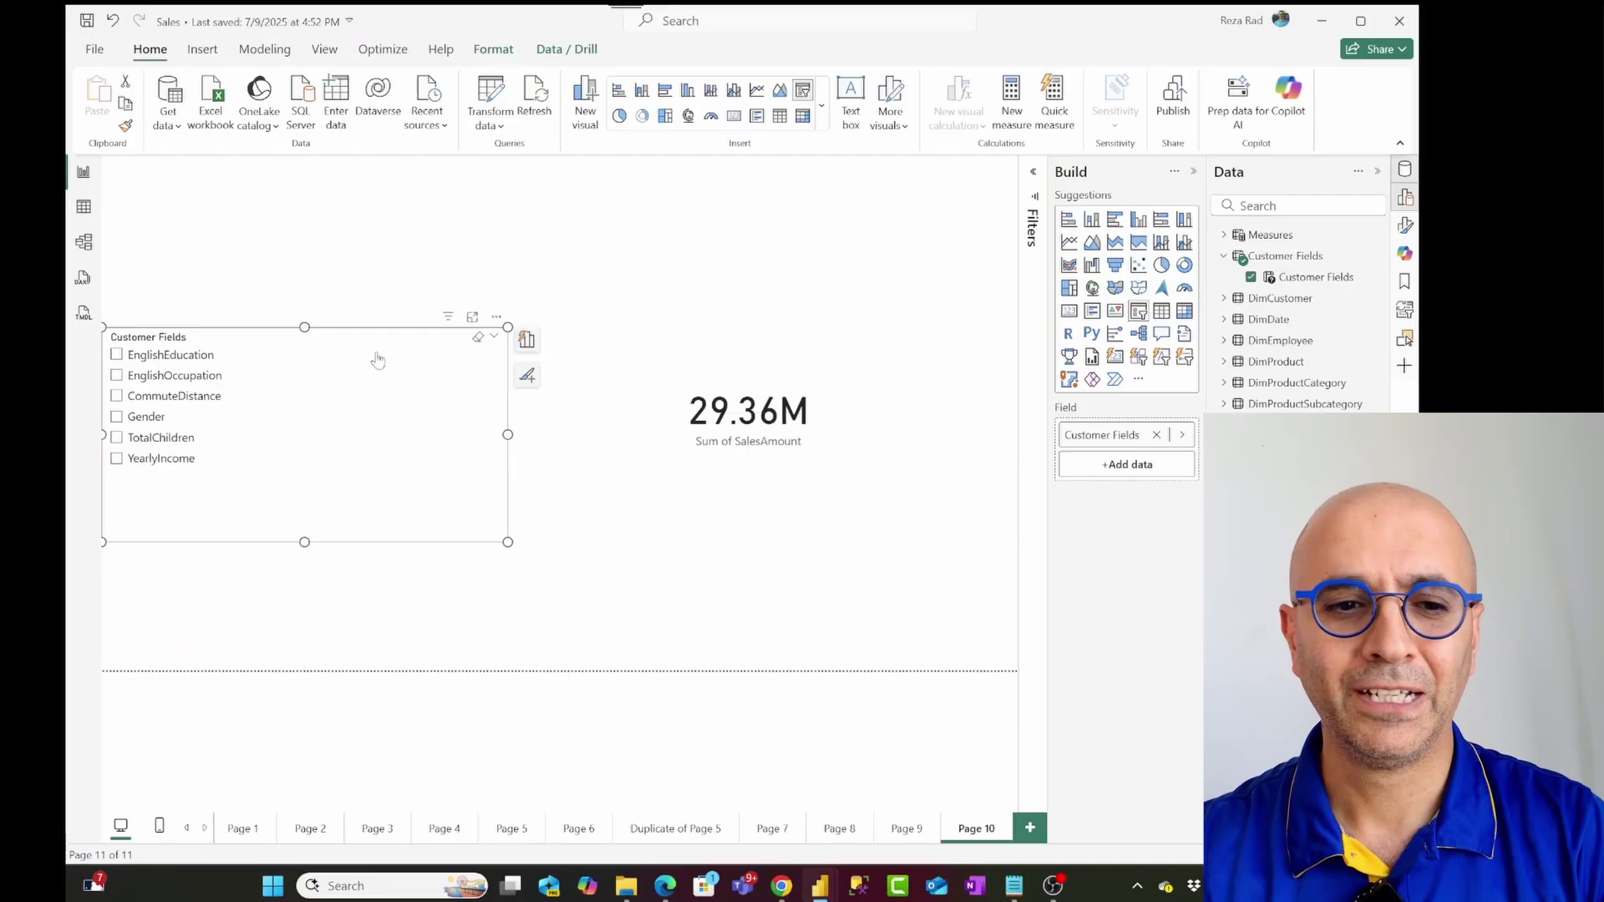
pyautogui.click(628, 348)
pyautogui.moveTo(722, 343); pyautogui.dragTo(725, 343)
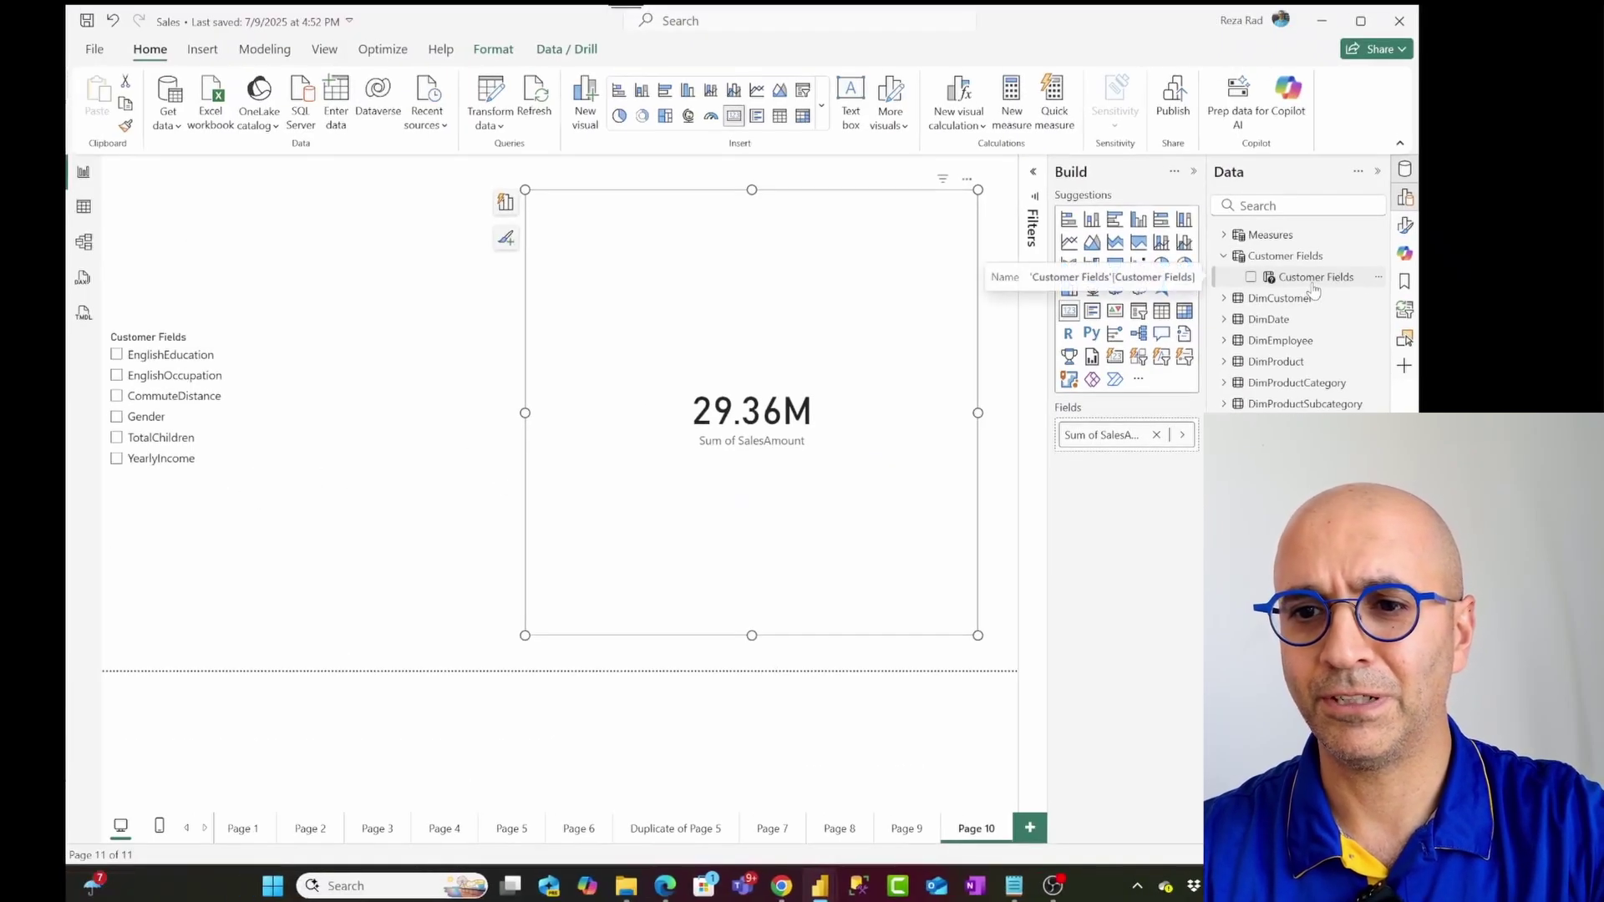
# Convert the card to a clustered bar chart with Customer Fields on the Y-axis.
pyautogui.moveTo(1314, 288); pyautogui.dragTo(877, 401)
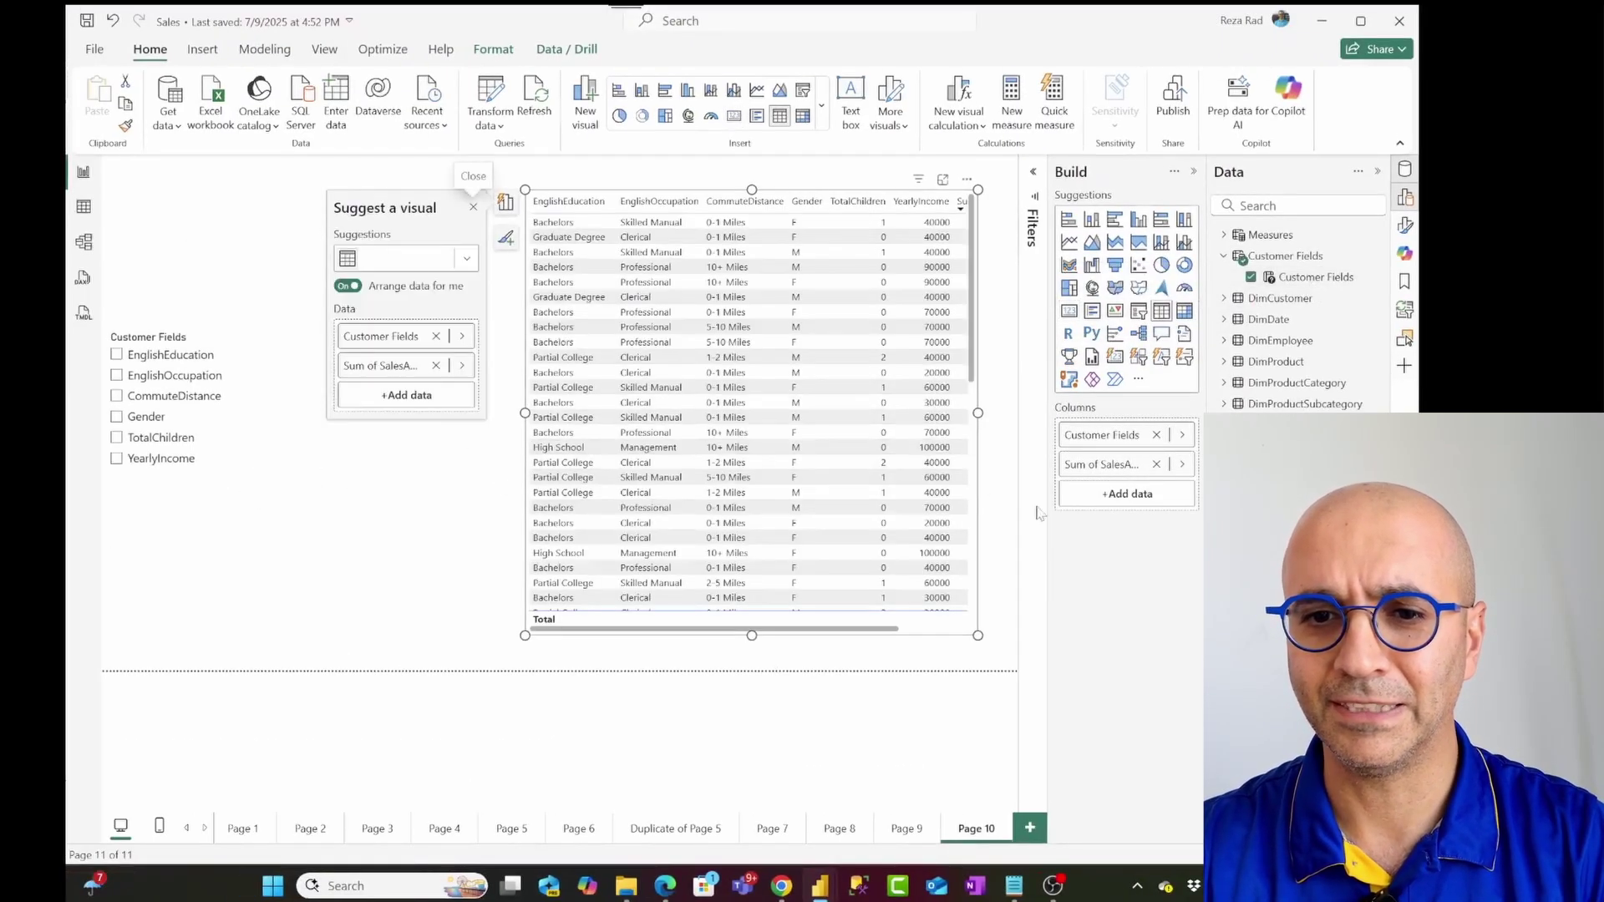
pyautogui.click(1156, 435)
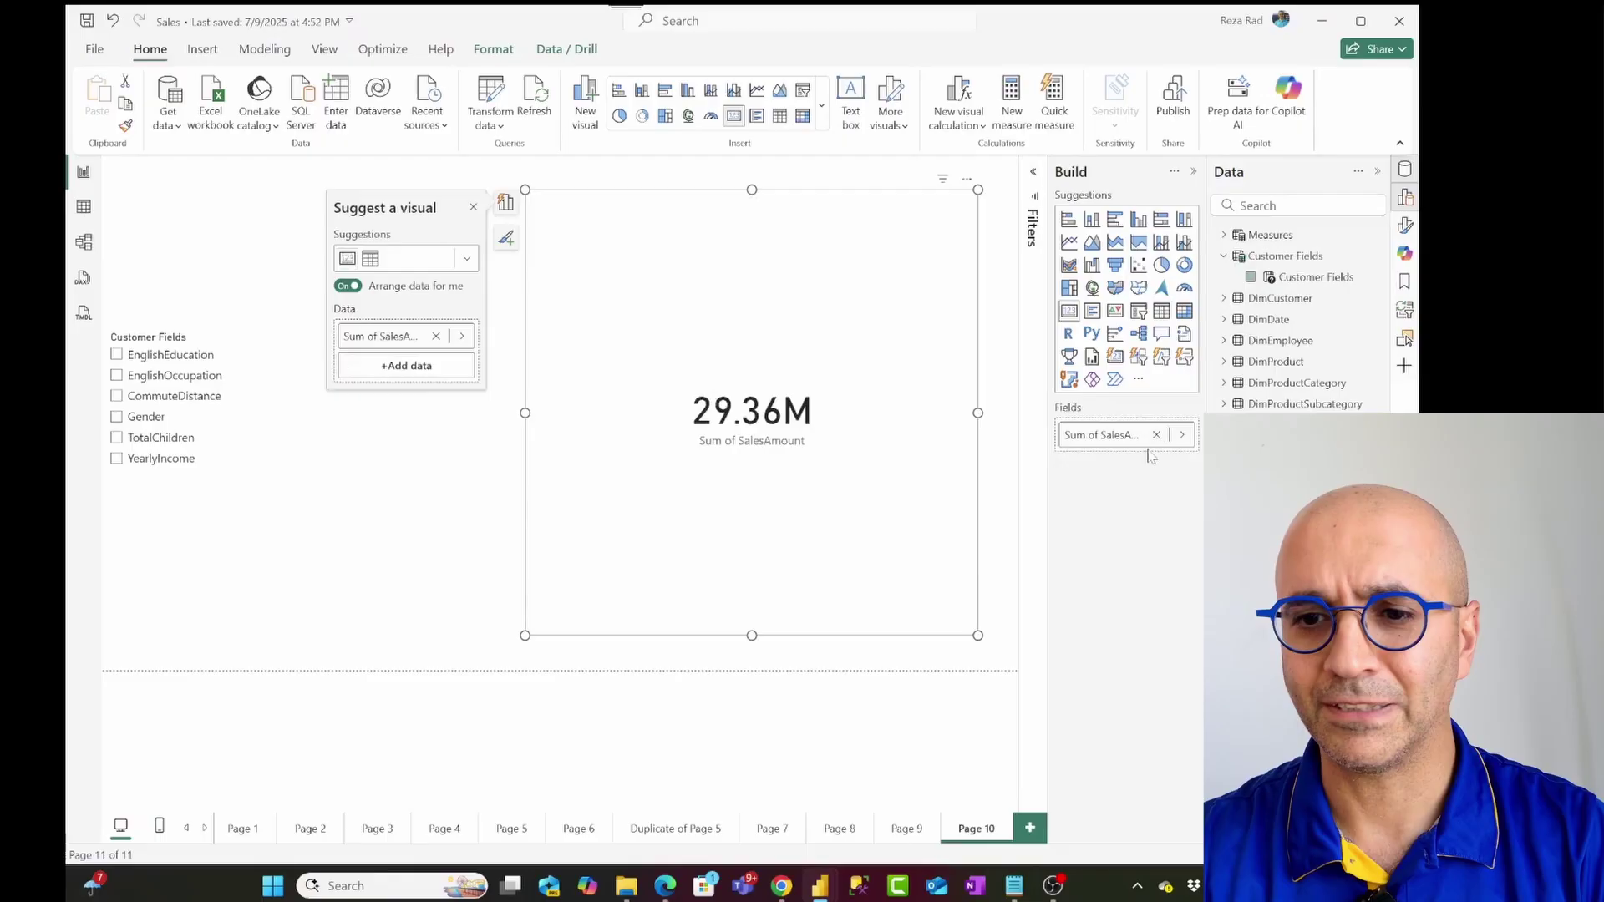
pyautogui.click(1116, 220)
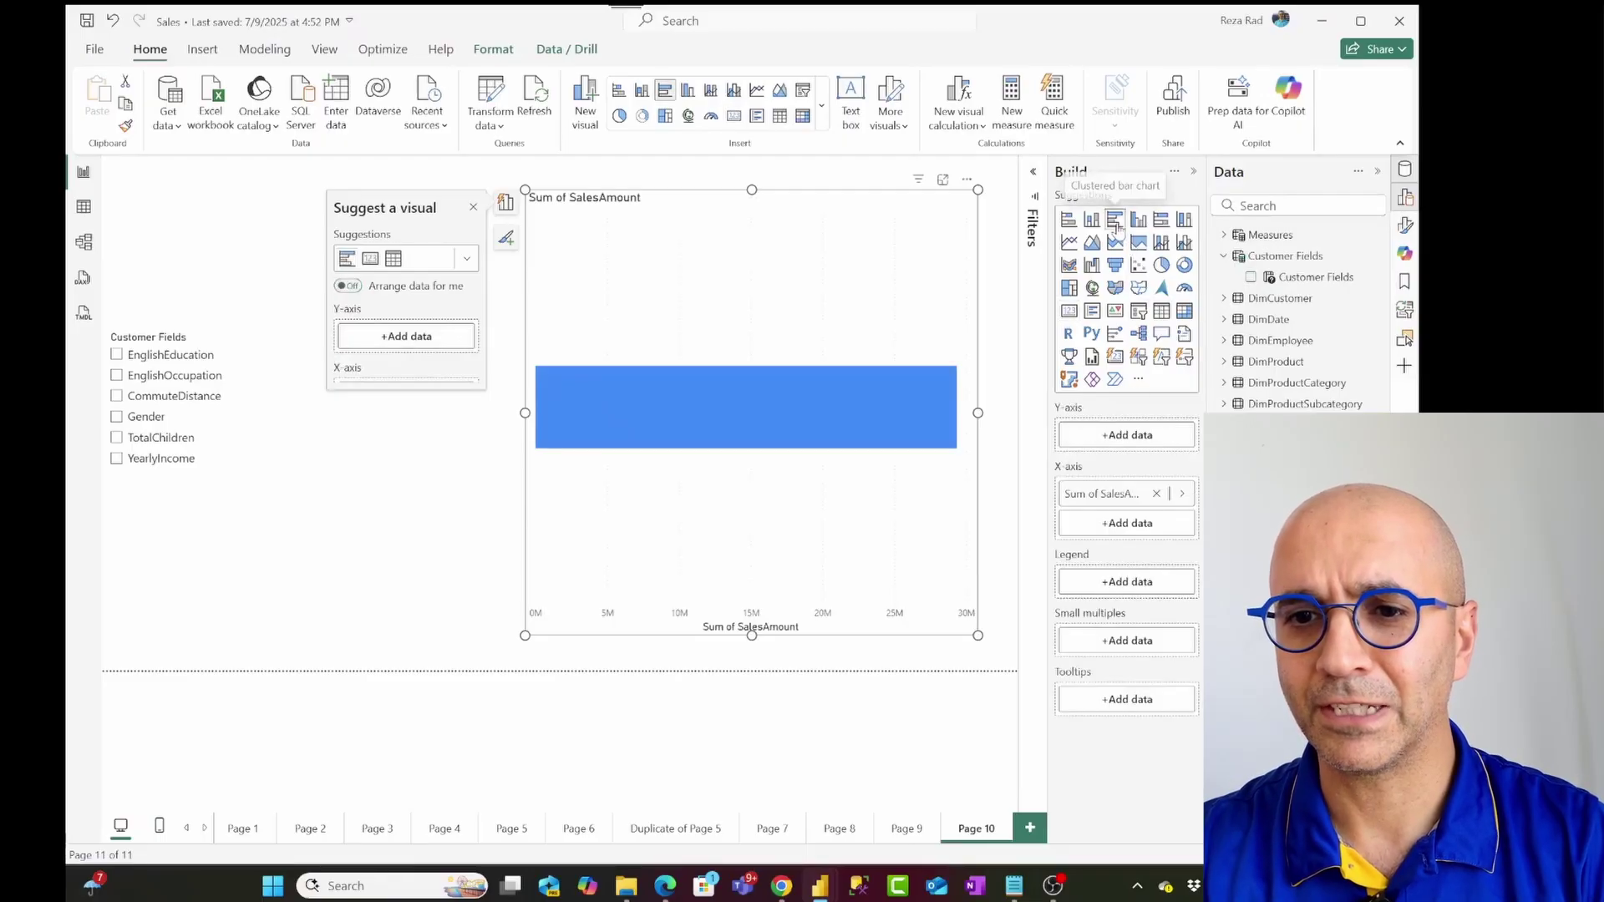
pyautogui.moveTo(1307, 277); pyautogui.dragTo(1151, 448)
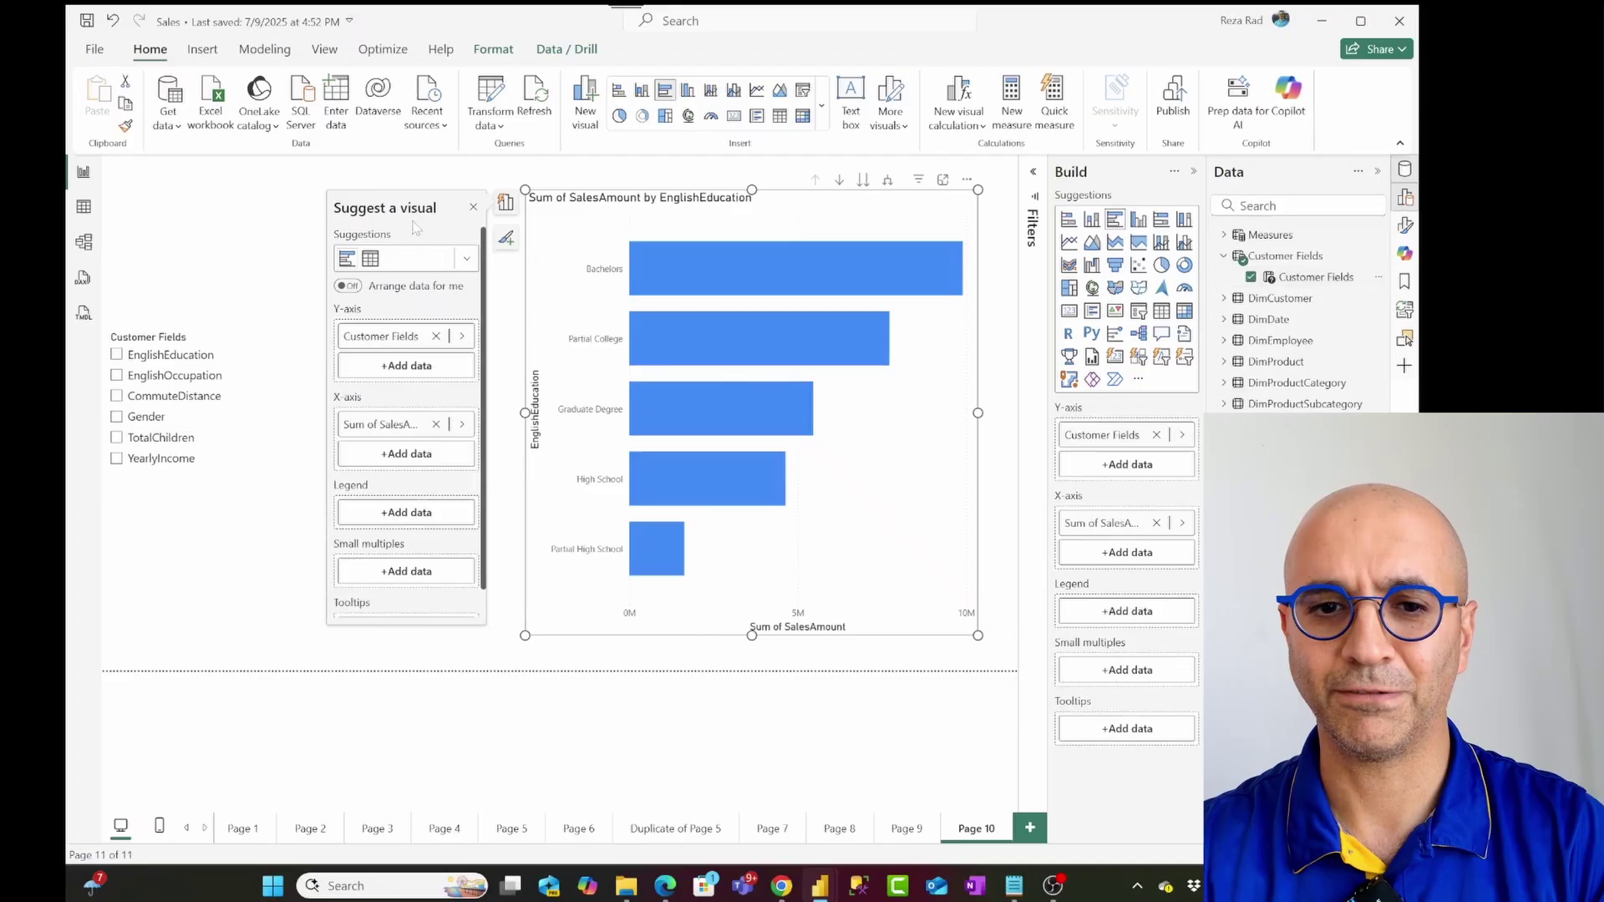
pyautogui.click(494, 178)
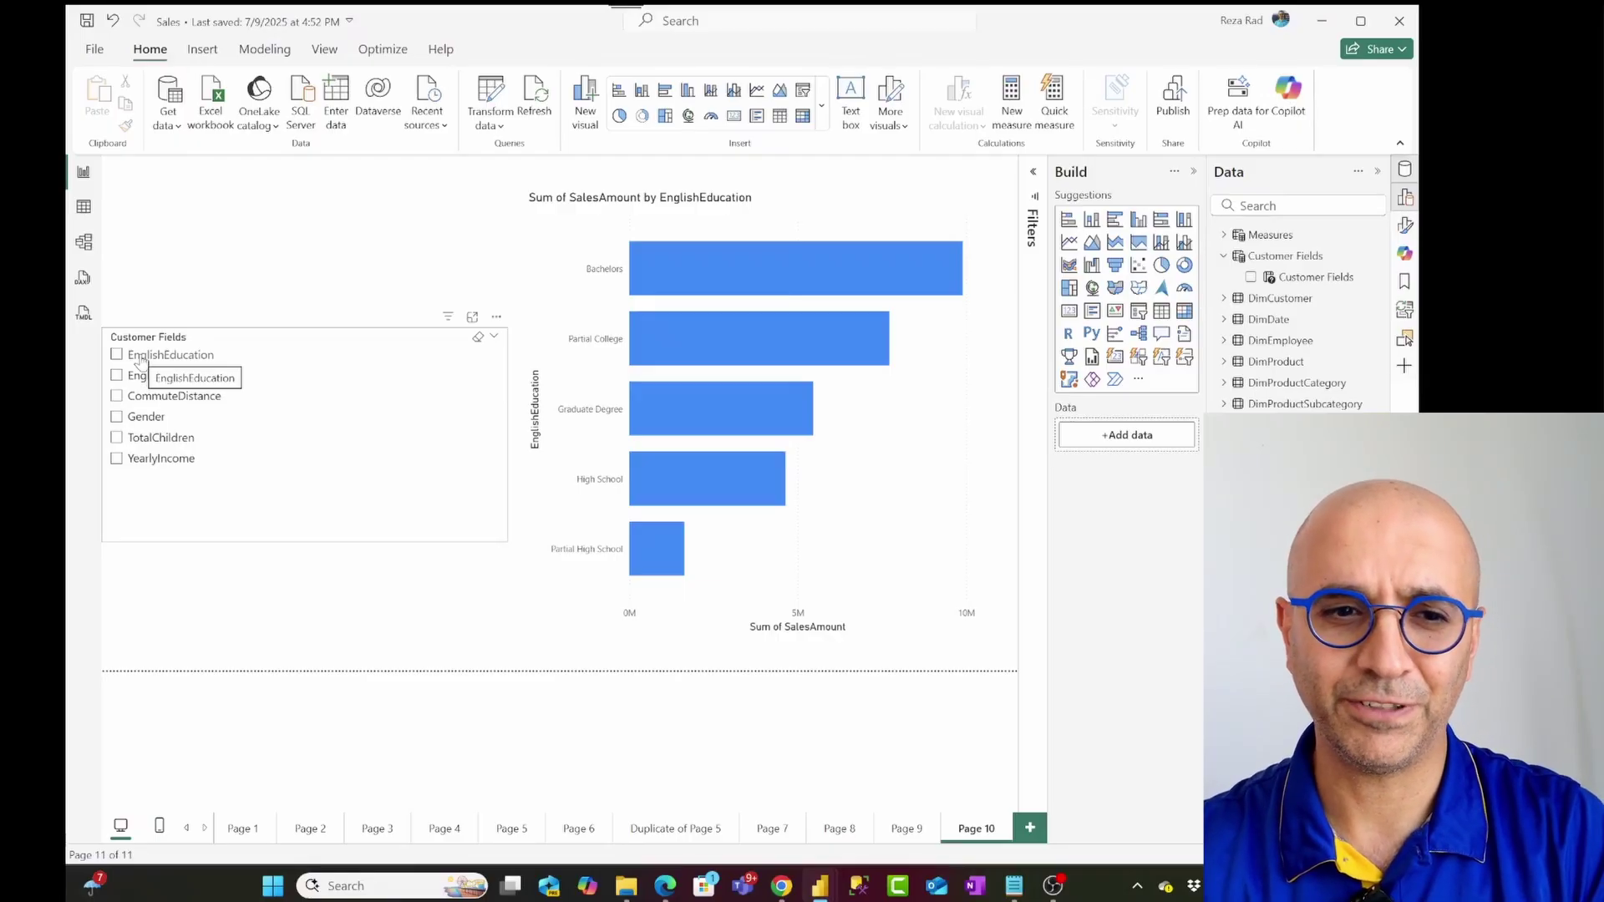
# Collapse the side panes and switch the chart through EnglishOccupation, CommuteDistance, Gender, TotalChildren and YearlyIncome.
pyautogui.click(1194, 172)
pyautogui.click(1377, 172)
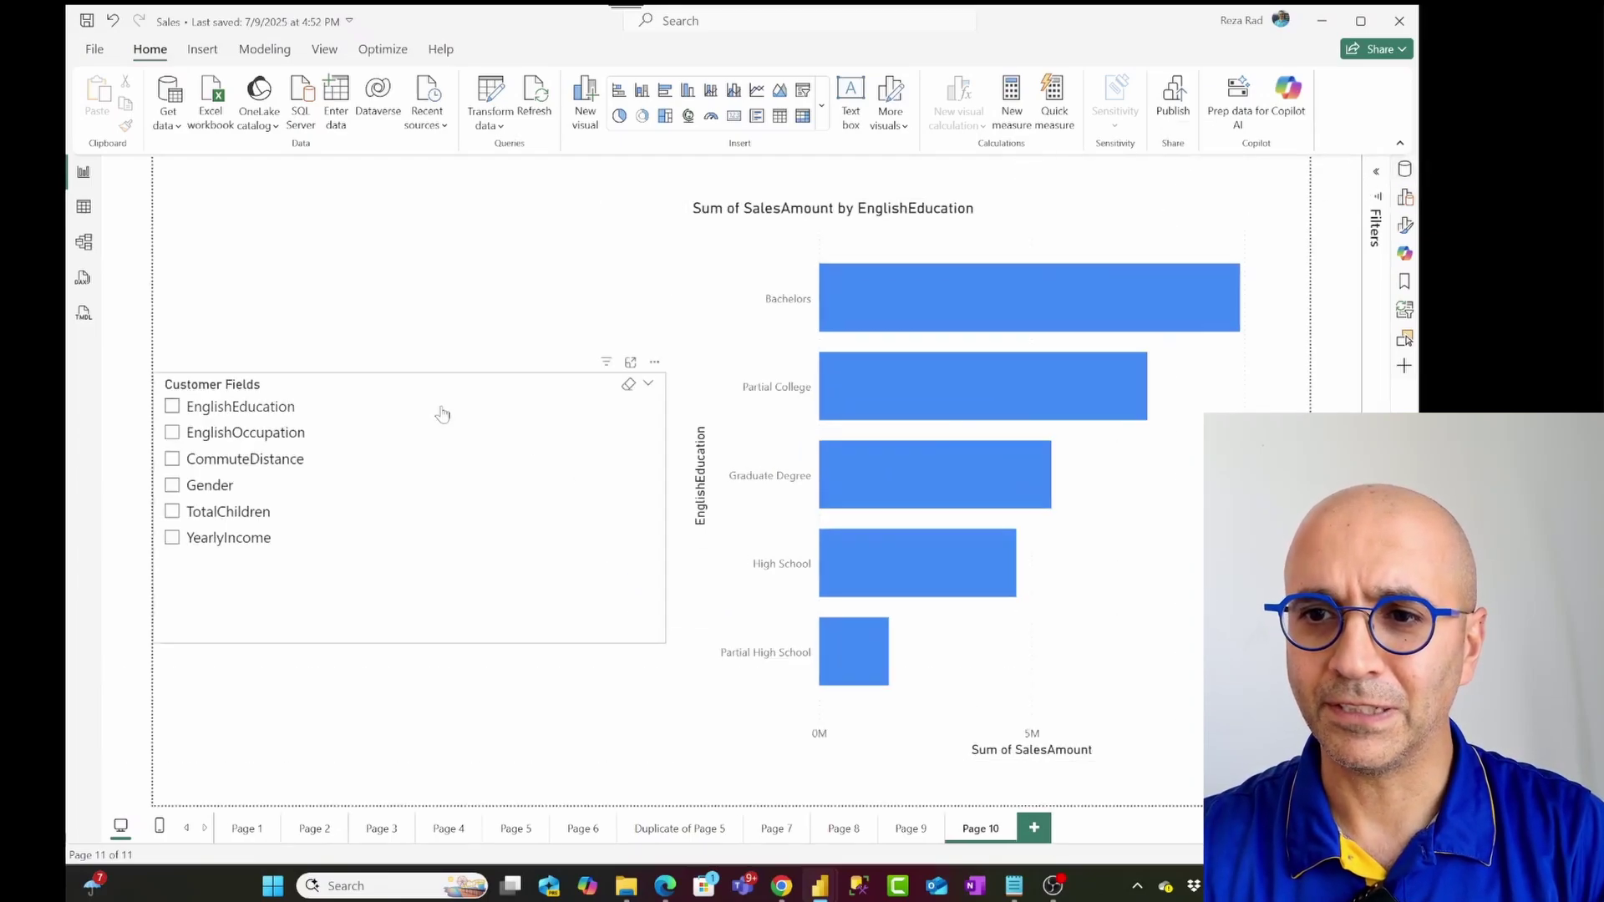
pyautogui.click(244, 434)
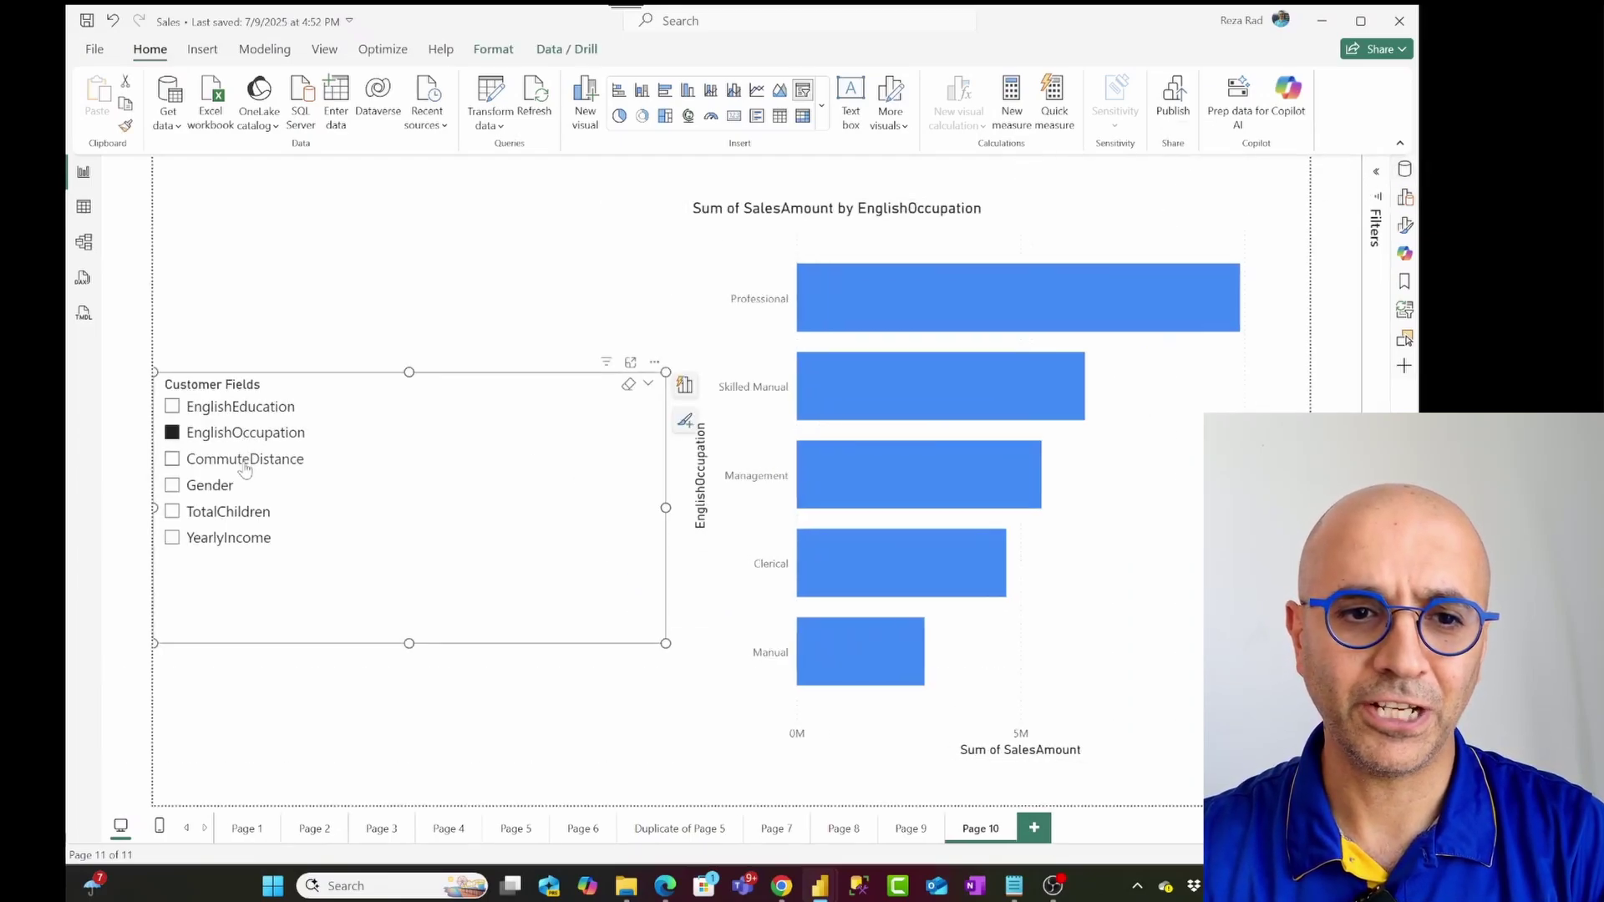
pyautogui.click(244, 461)
pyautogui.click(221, 498)
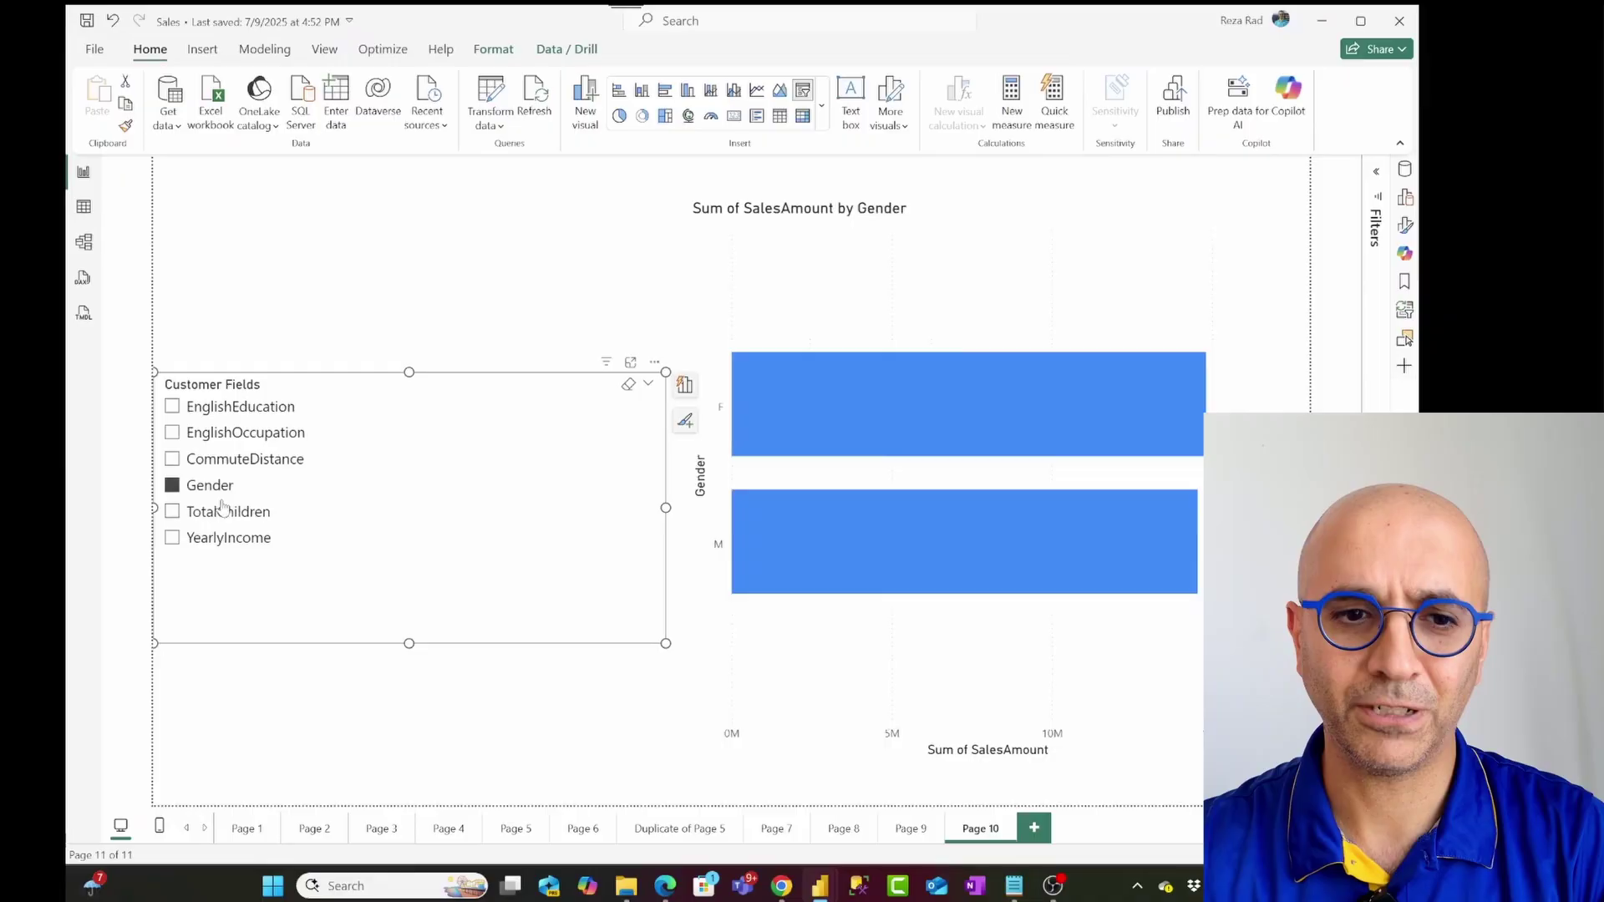
pyautogui.click(223, 513)
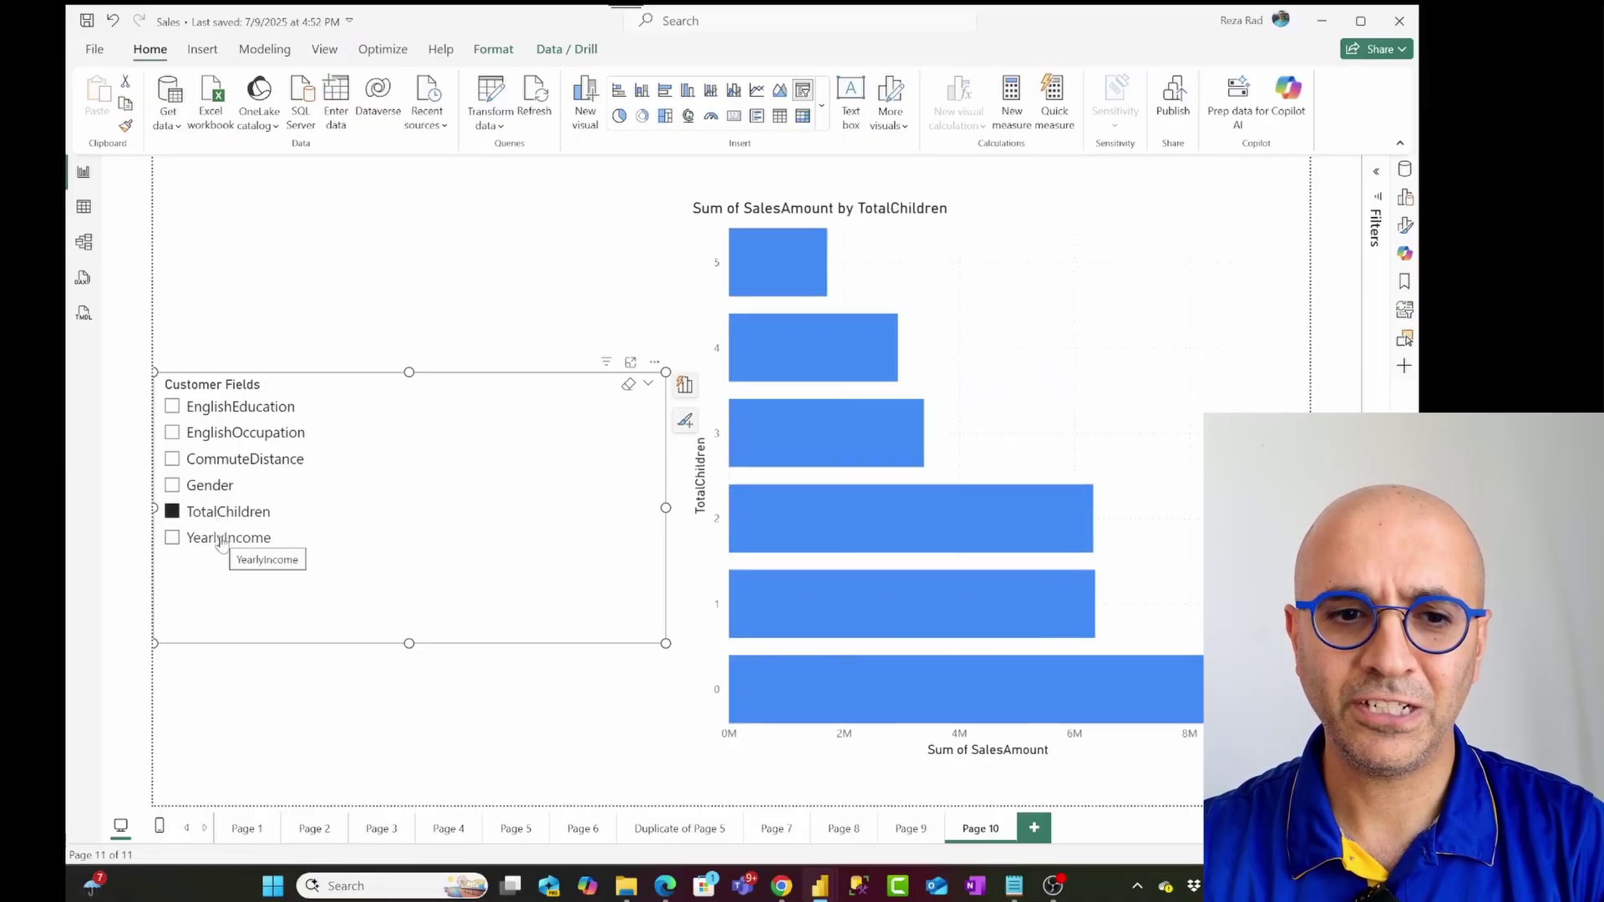
pyautogui.click(221, 540)
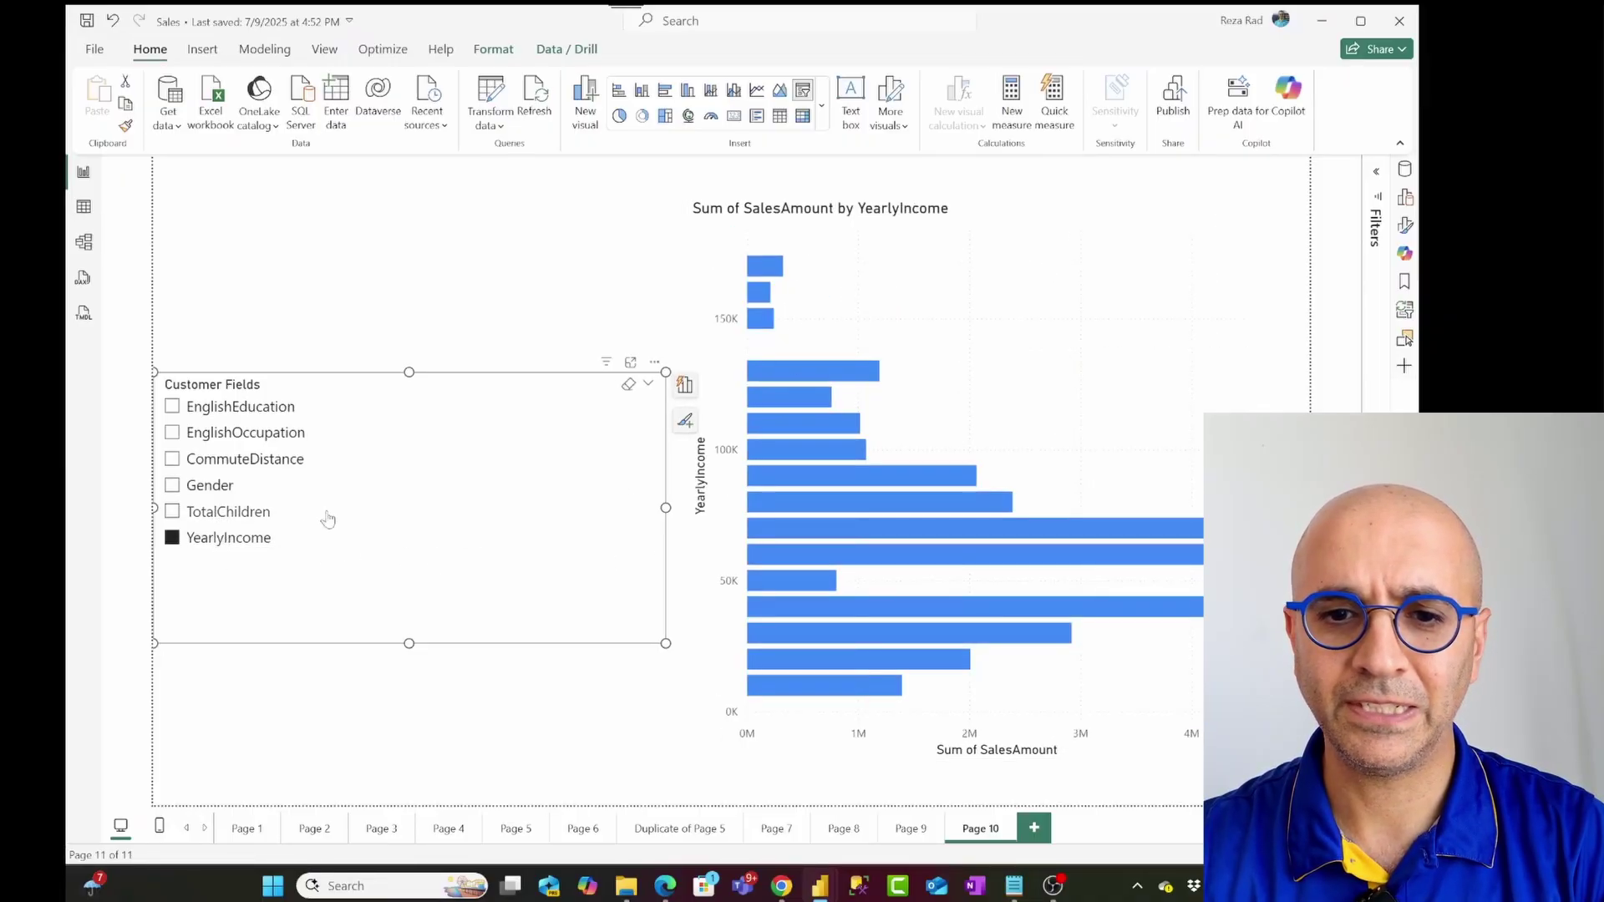
# Cycle the slicer back through all six customer fields again, ending on TotalChildren.
pyautogui.click(205, 512)
pyautogui.click(203, 482)
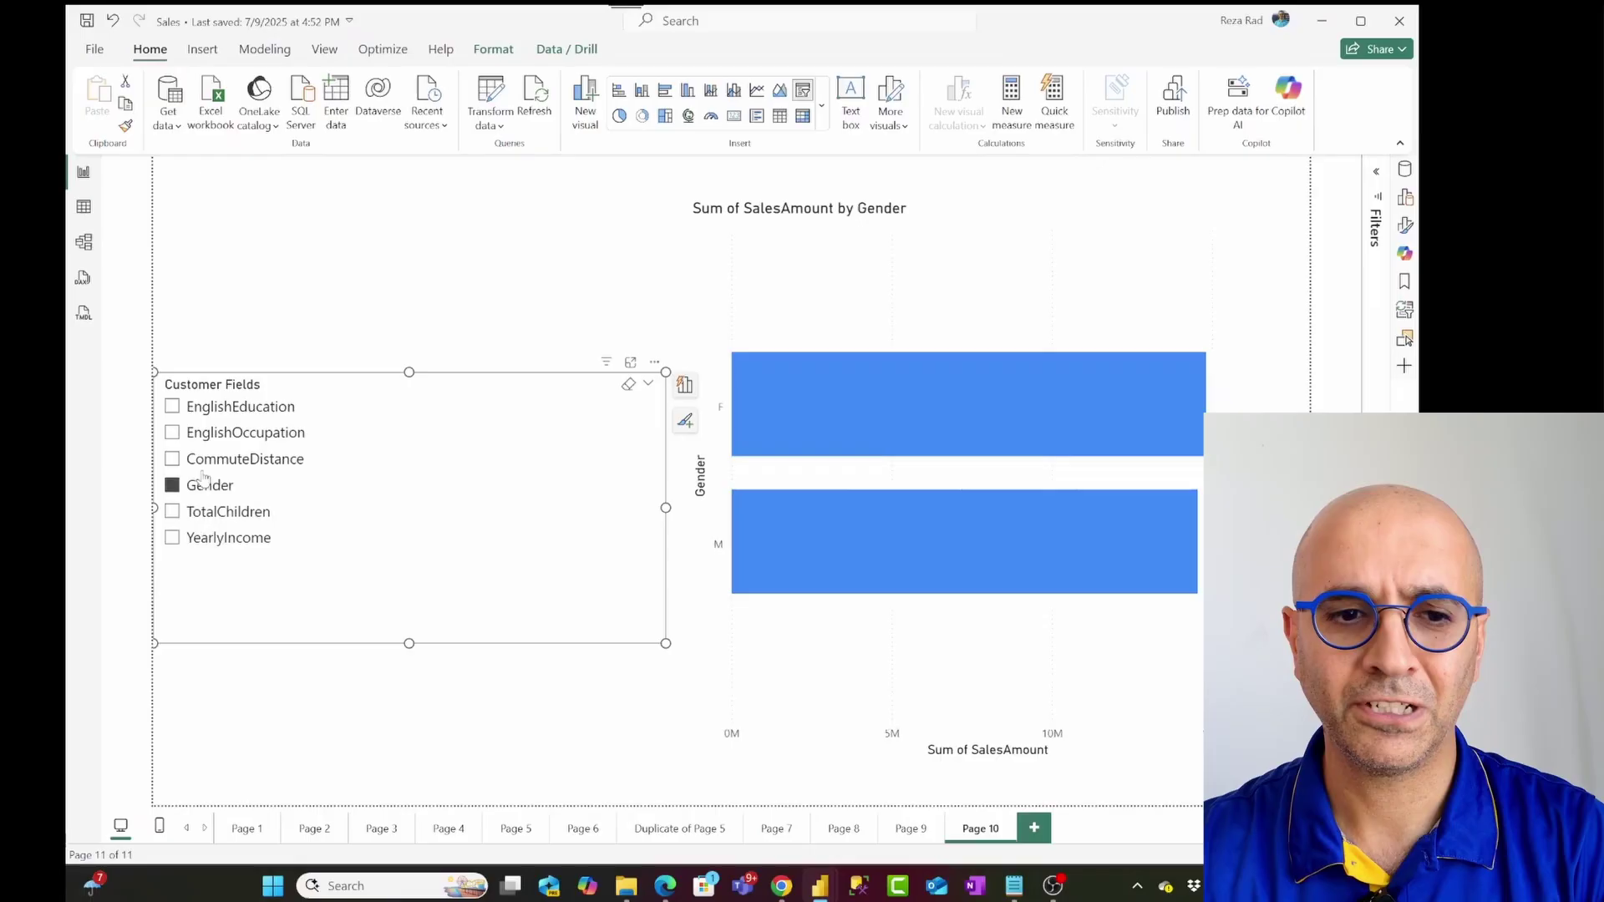
pyautogui.click(205, 466)
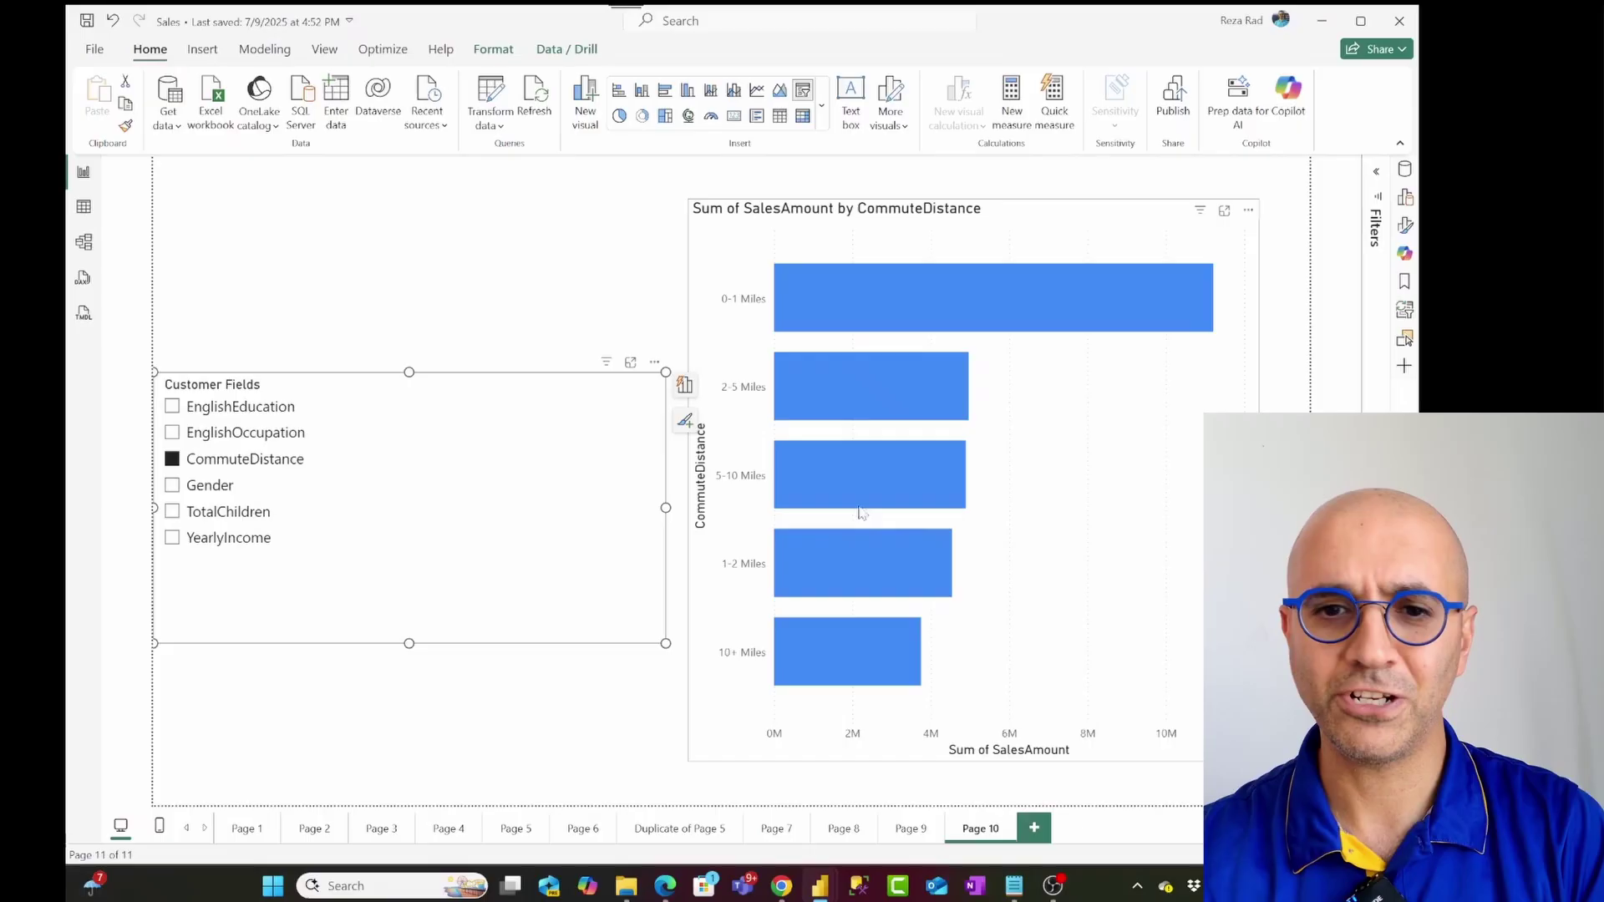
pyautogui.click(236, 433)
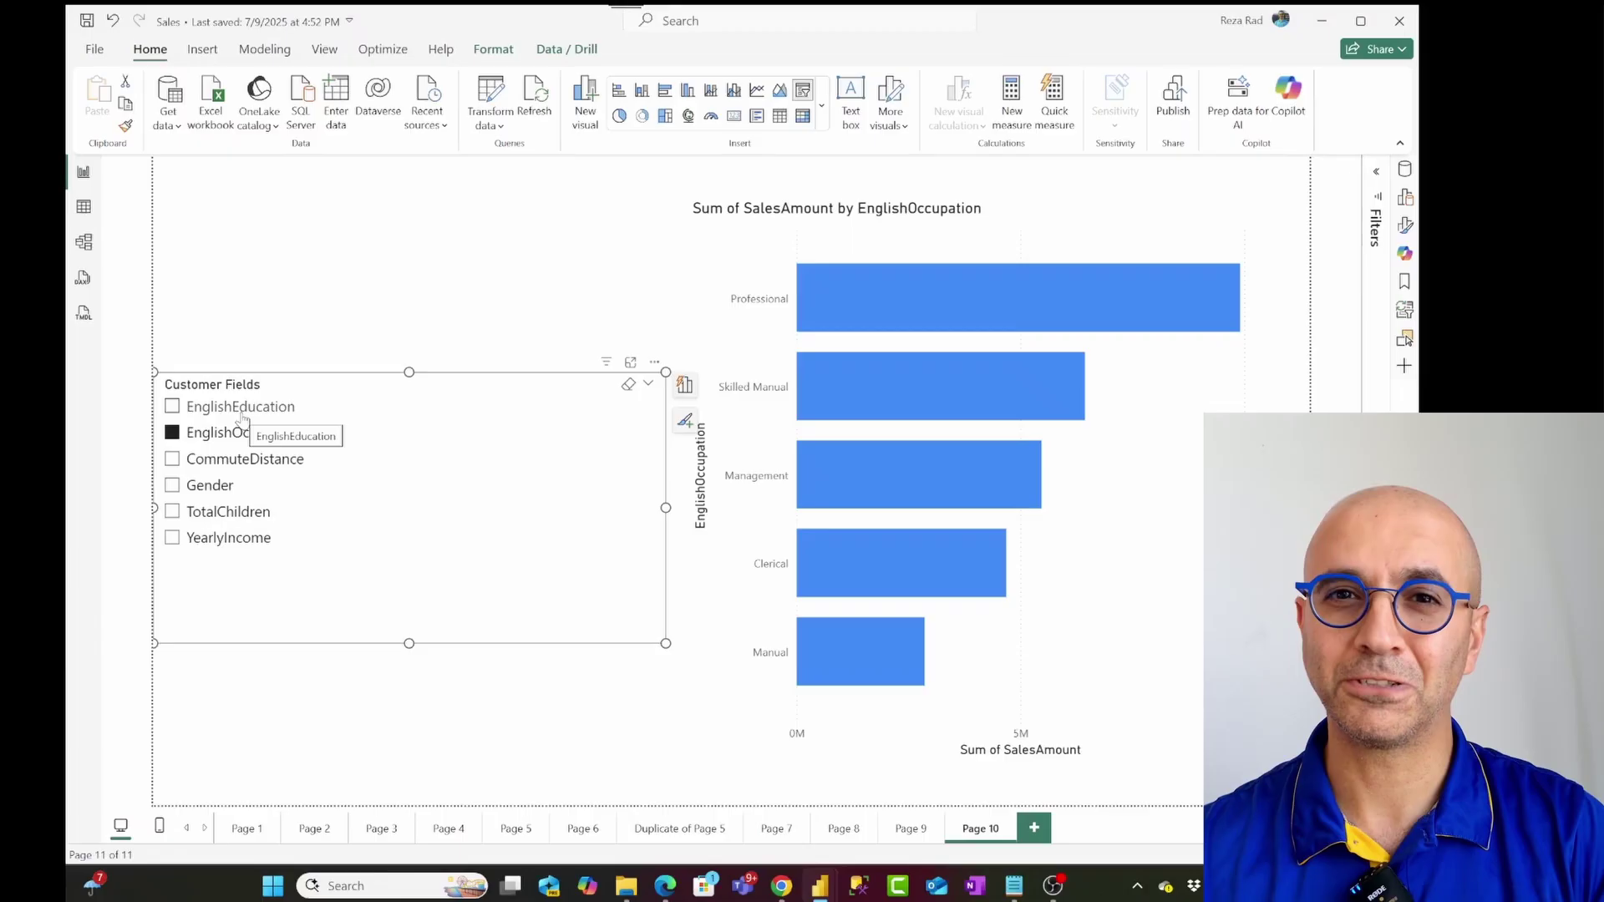
pyautogui.click(240, 407)
pyautogui.click(234, 432)
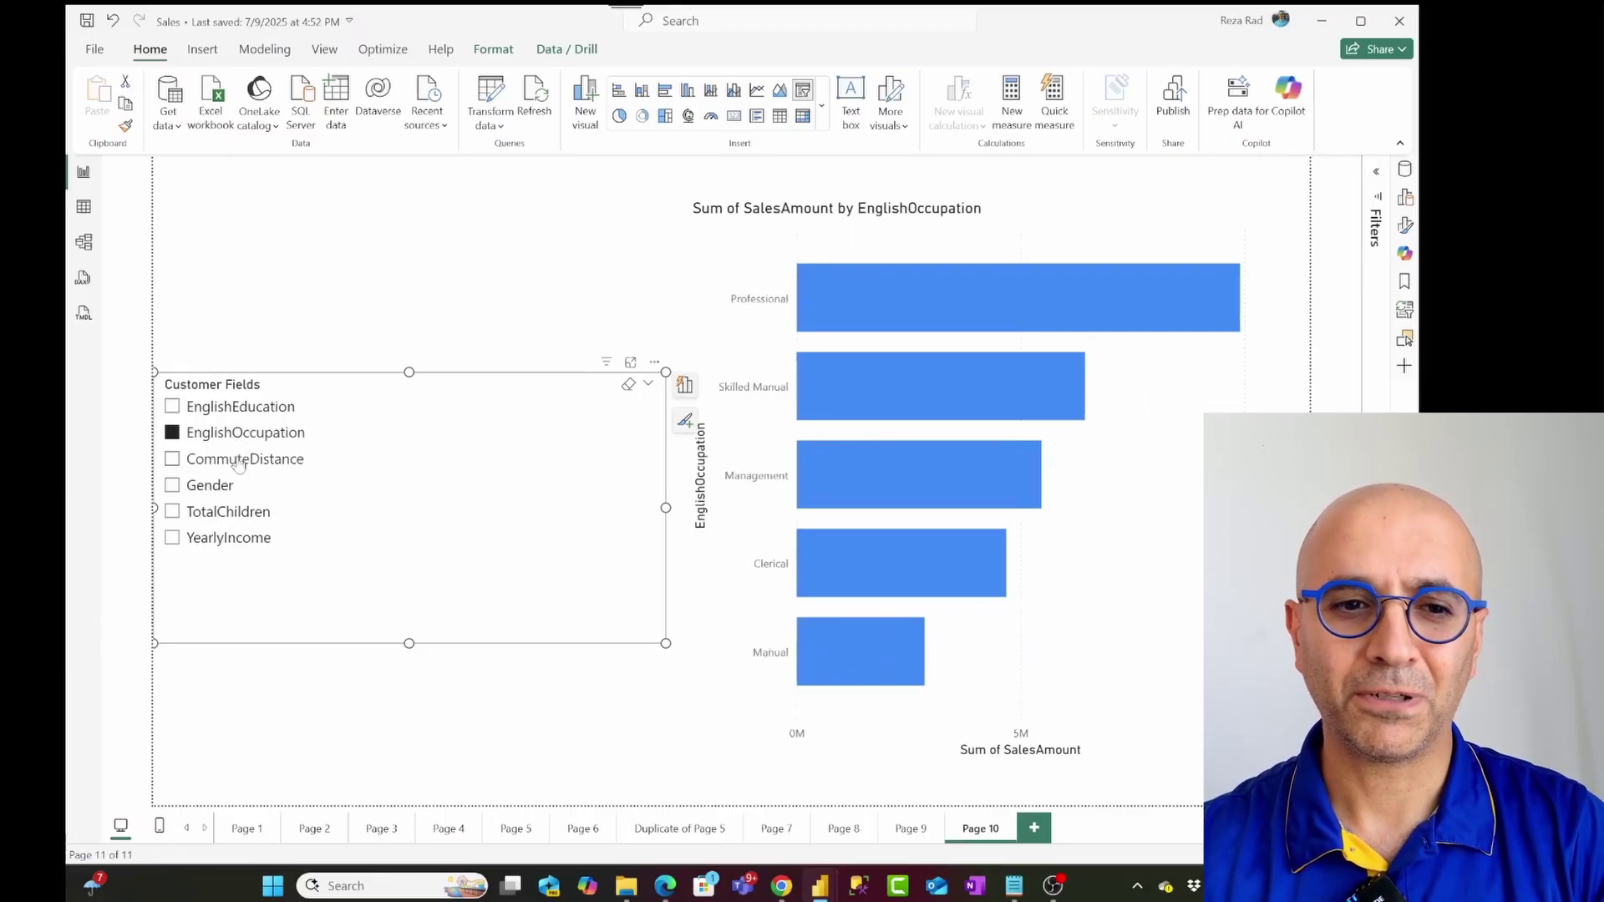
pyautogui.click(239, 460)
pyautogui.click(213, 486)
pyautogui.click(217, 512)
pyautogui.click(220, 539)
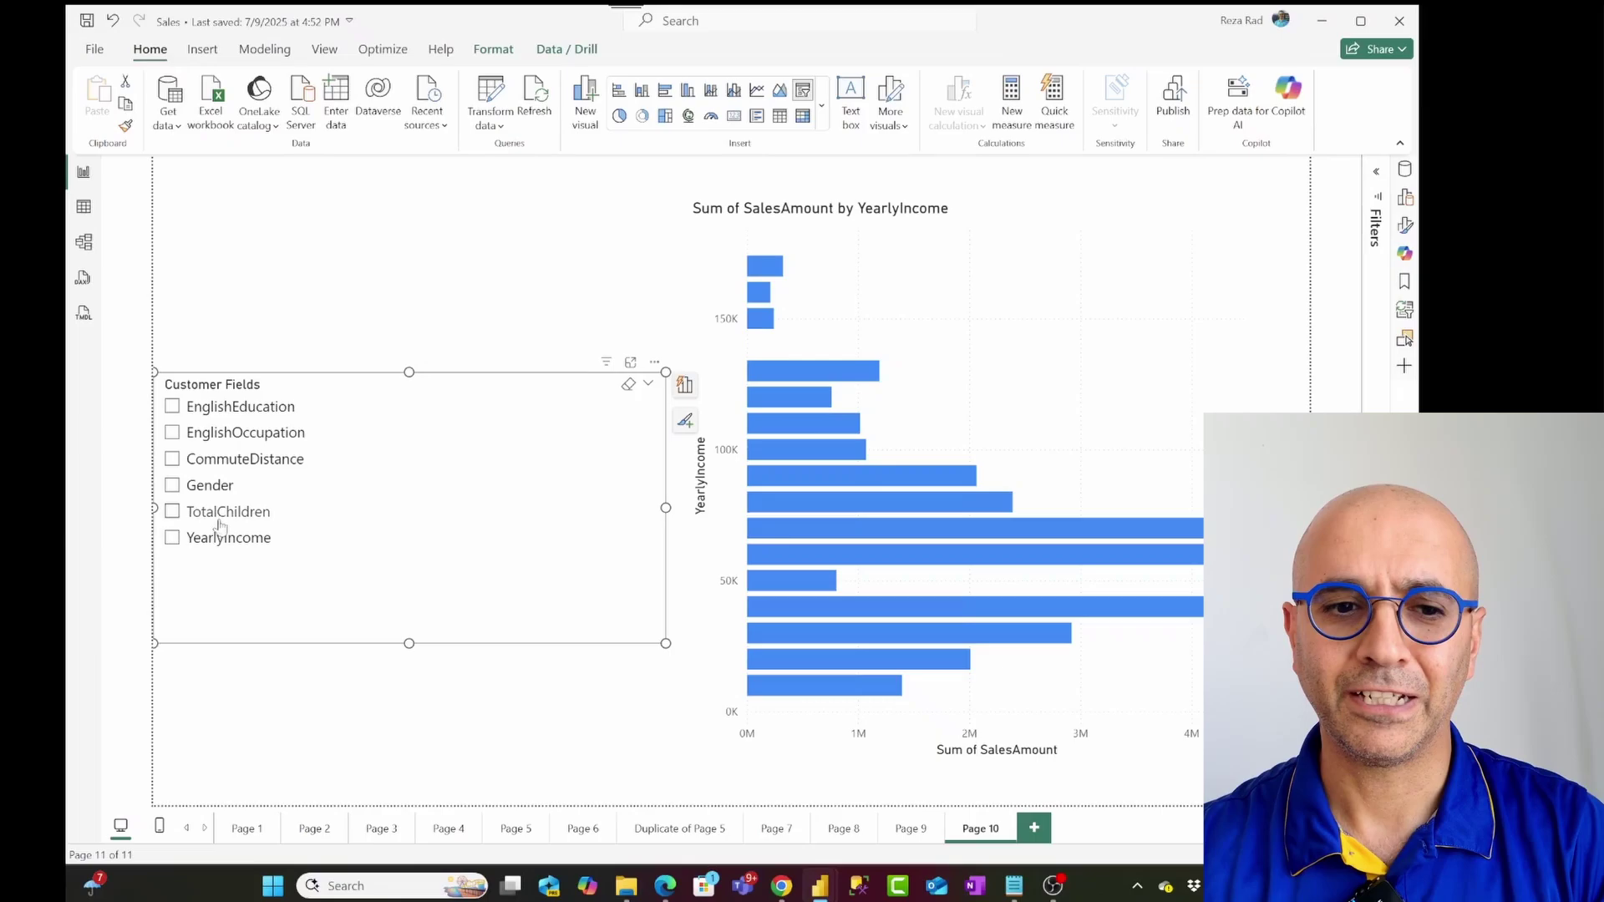
pyautogui.click(219, 512)
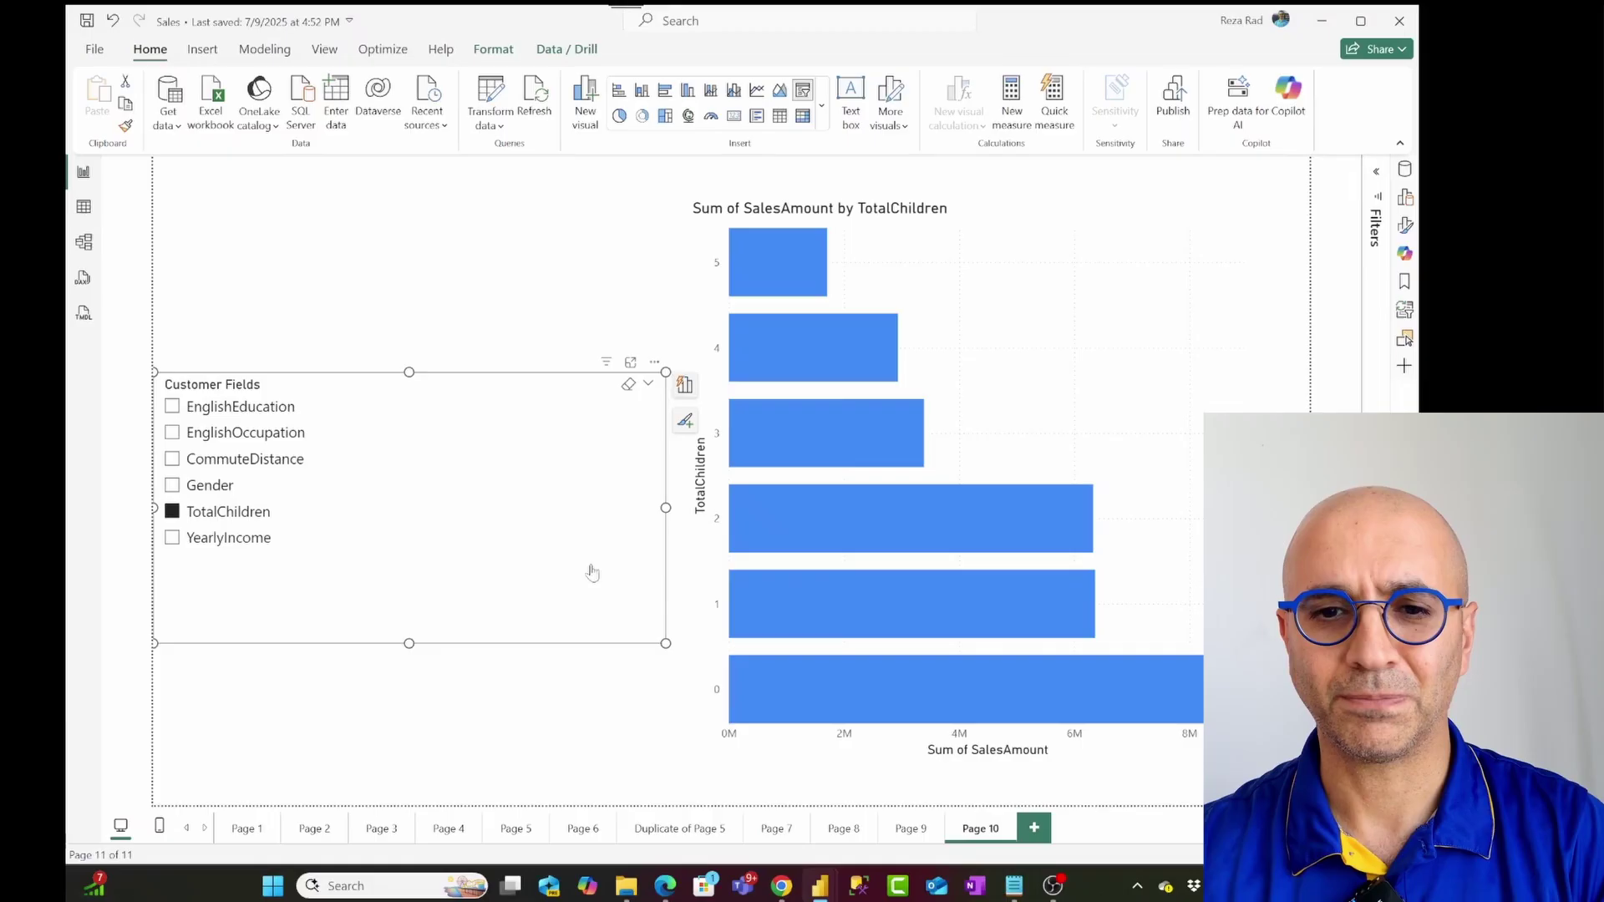
# Add a new Page 11 with an empty table visual.
pyautogui.click(1034, 828)
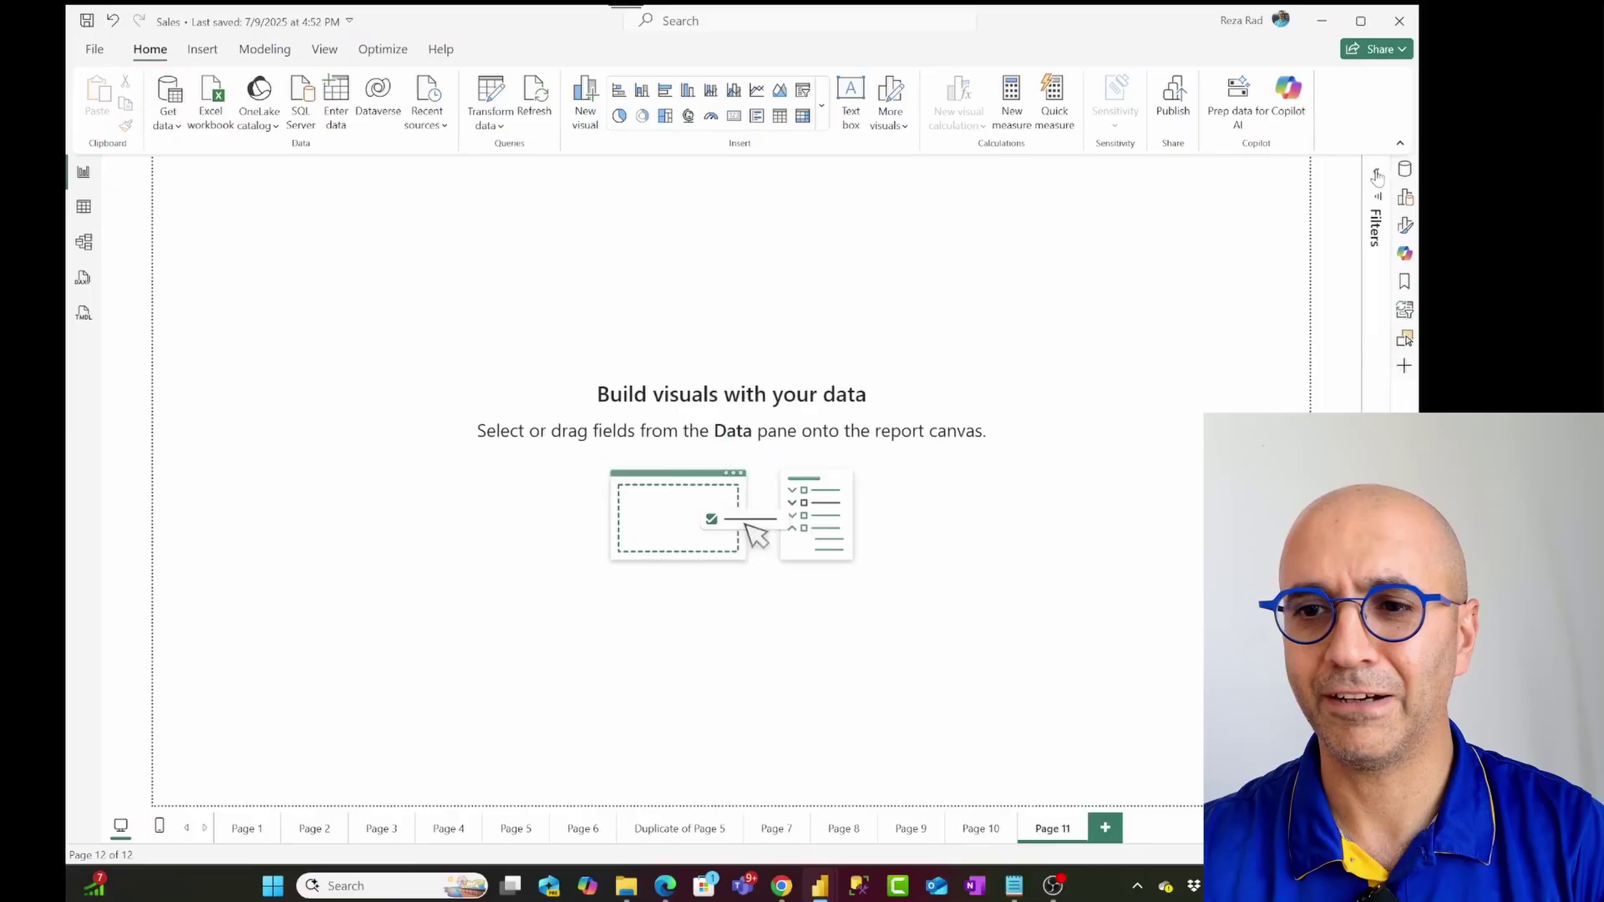
pyautogui.click(1397, 197)
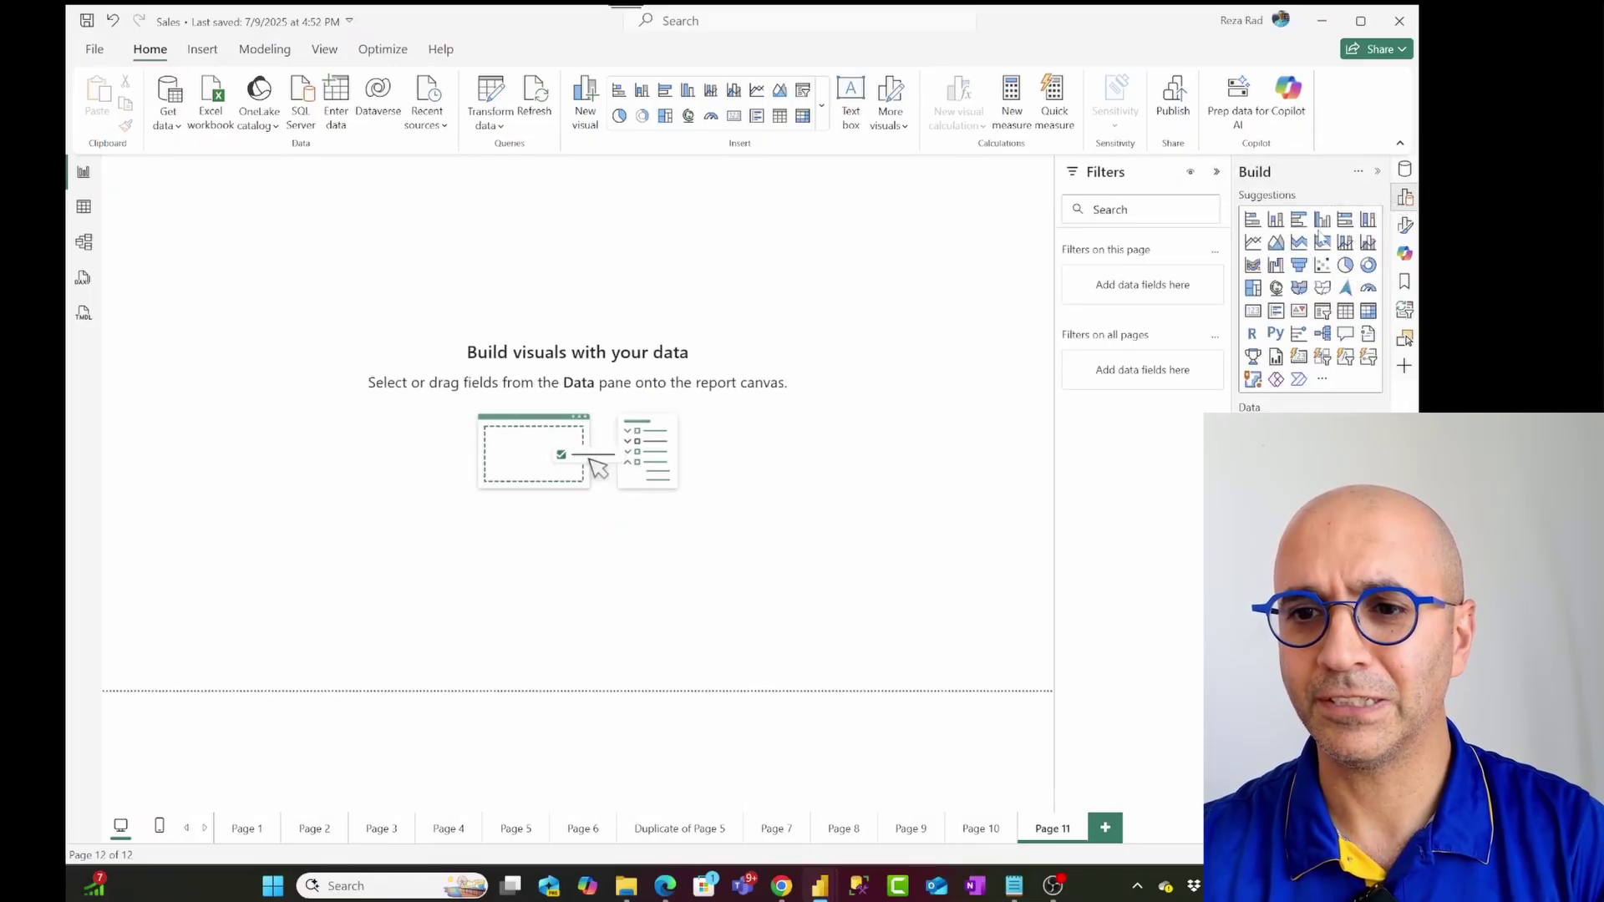
pyautogui.click(1344, 313)
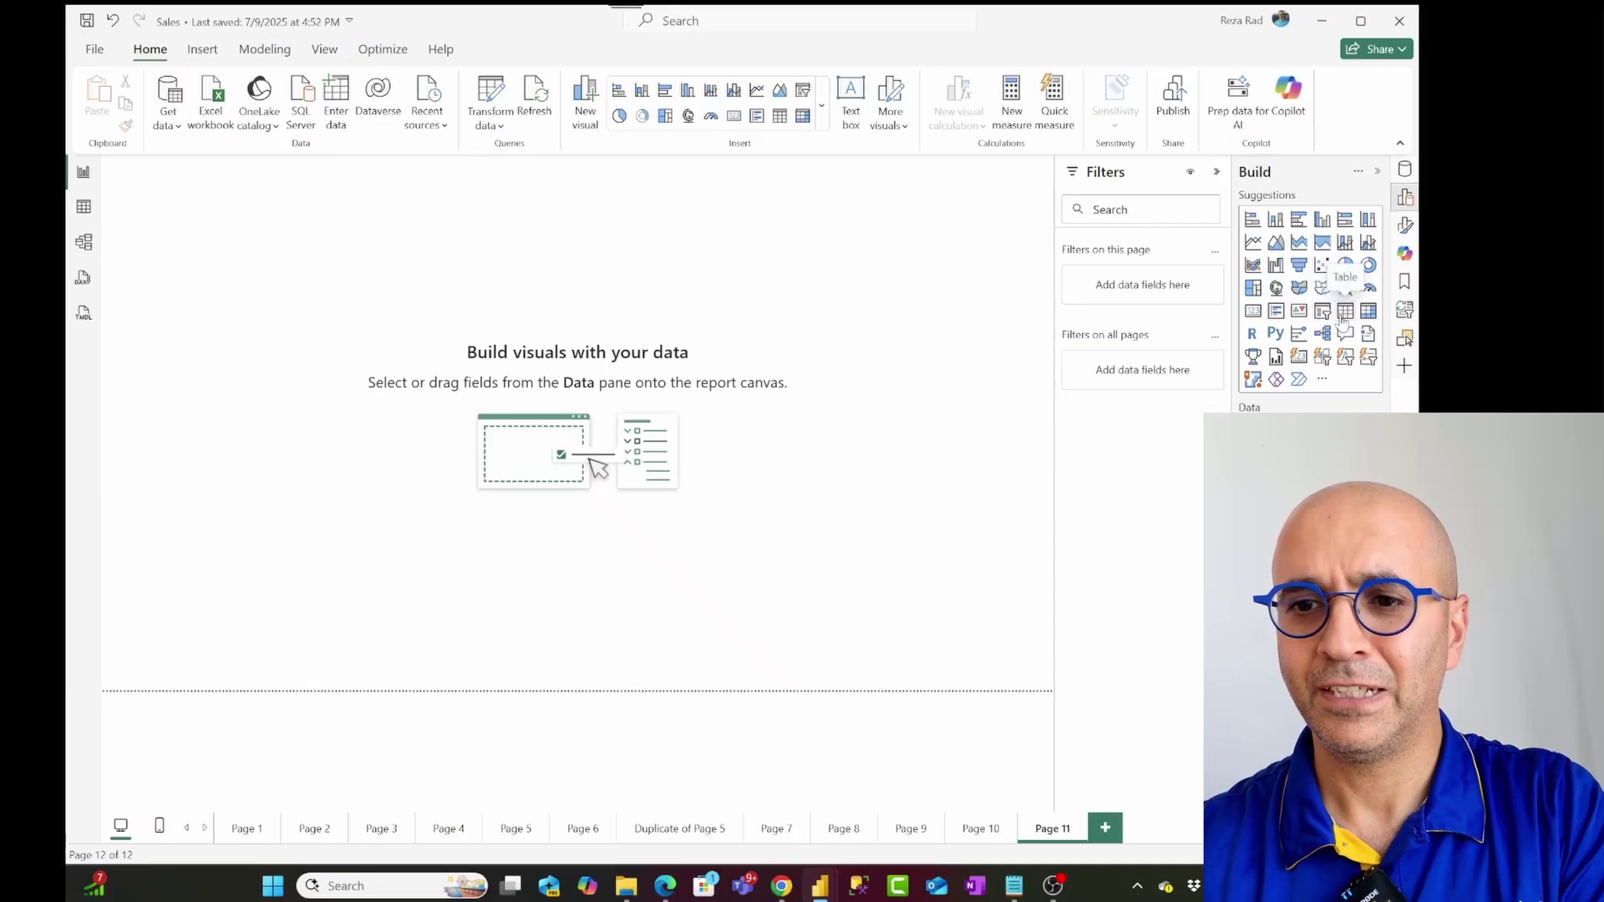
# Fill the table with DimDate CalendarYear and EnglishMonthName, then move and enlarge it.
pyautogui.click(1407, 172)
pyautogui.click(1235, 318)
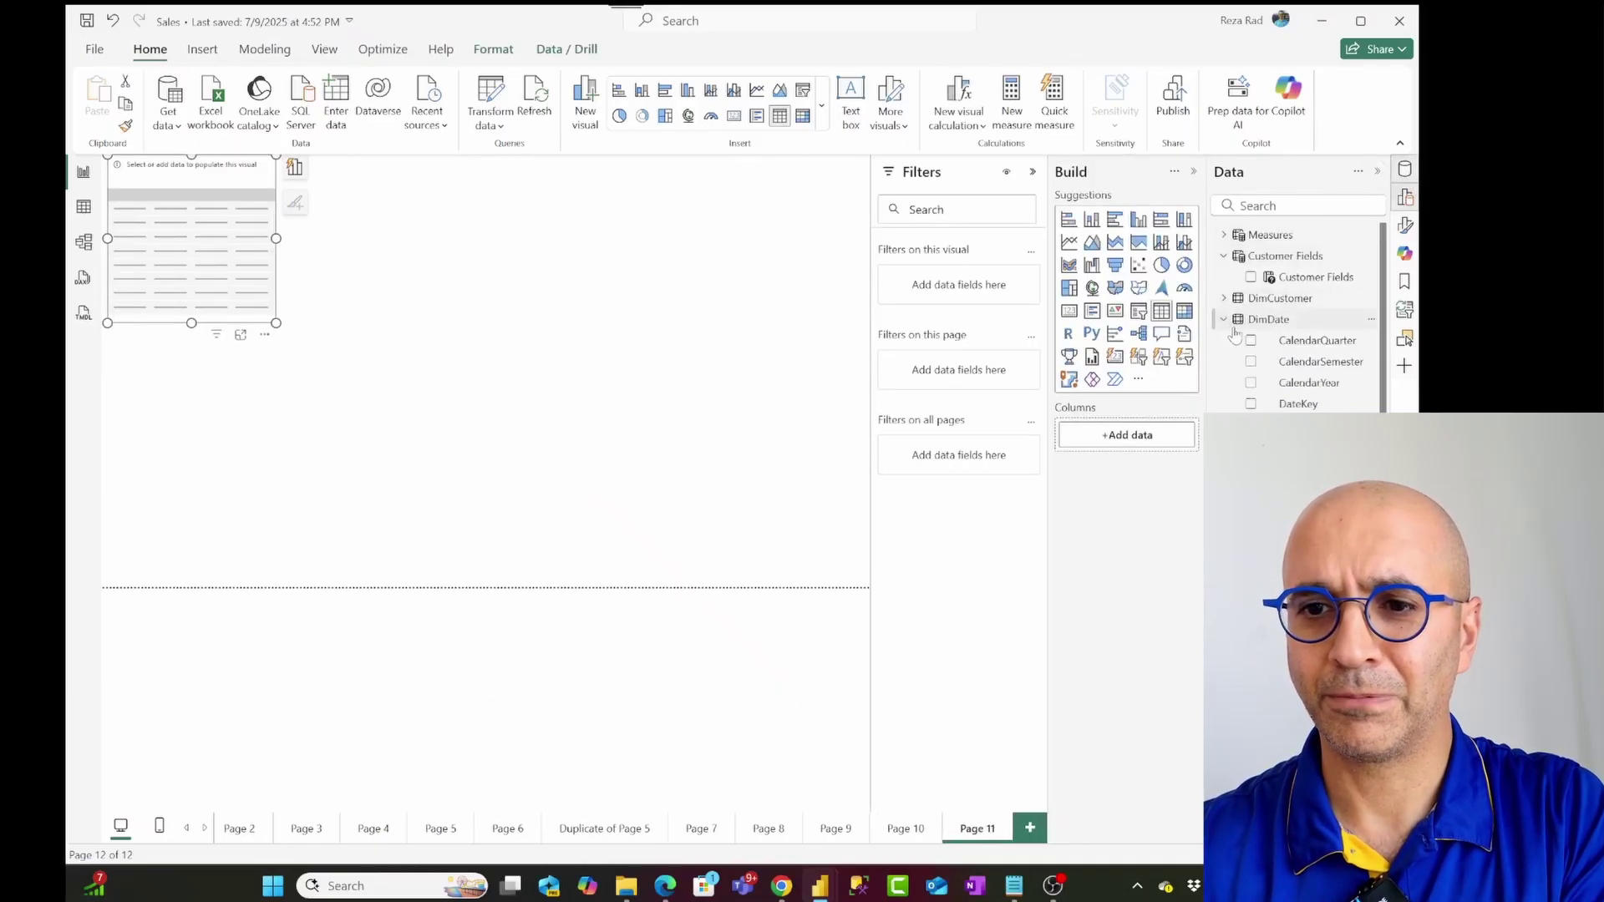
pyautogui.moveTo(1308, 382); pyautogui.dragTo(200, 242)
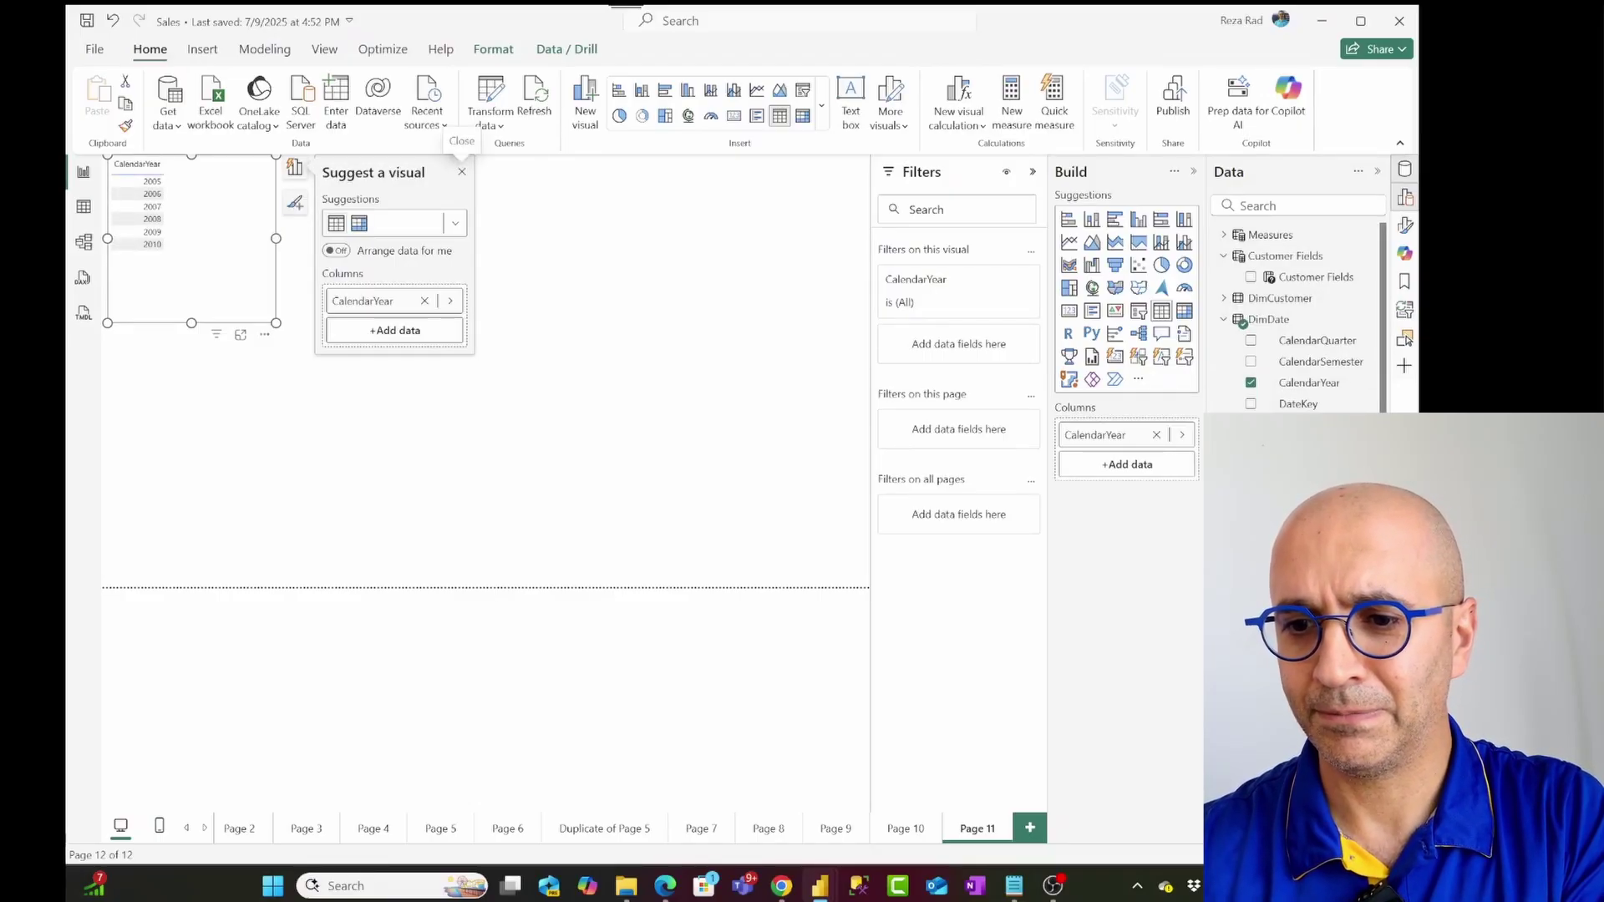
pyautogui.moveTo(1308, 508); pyautogui.dragTo(265, 302)
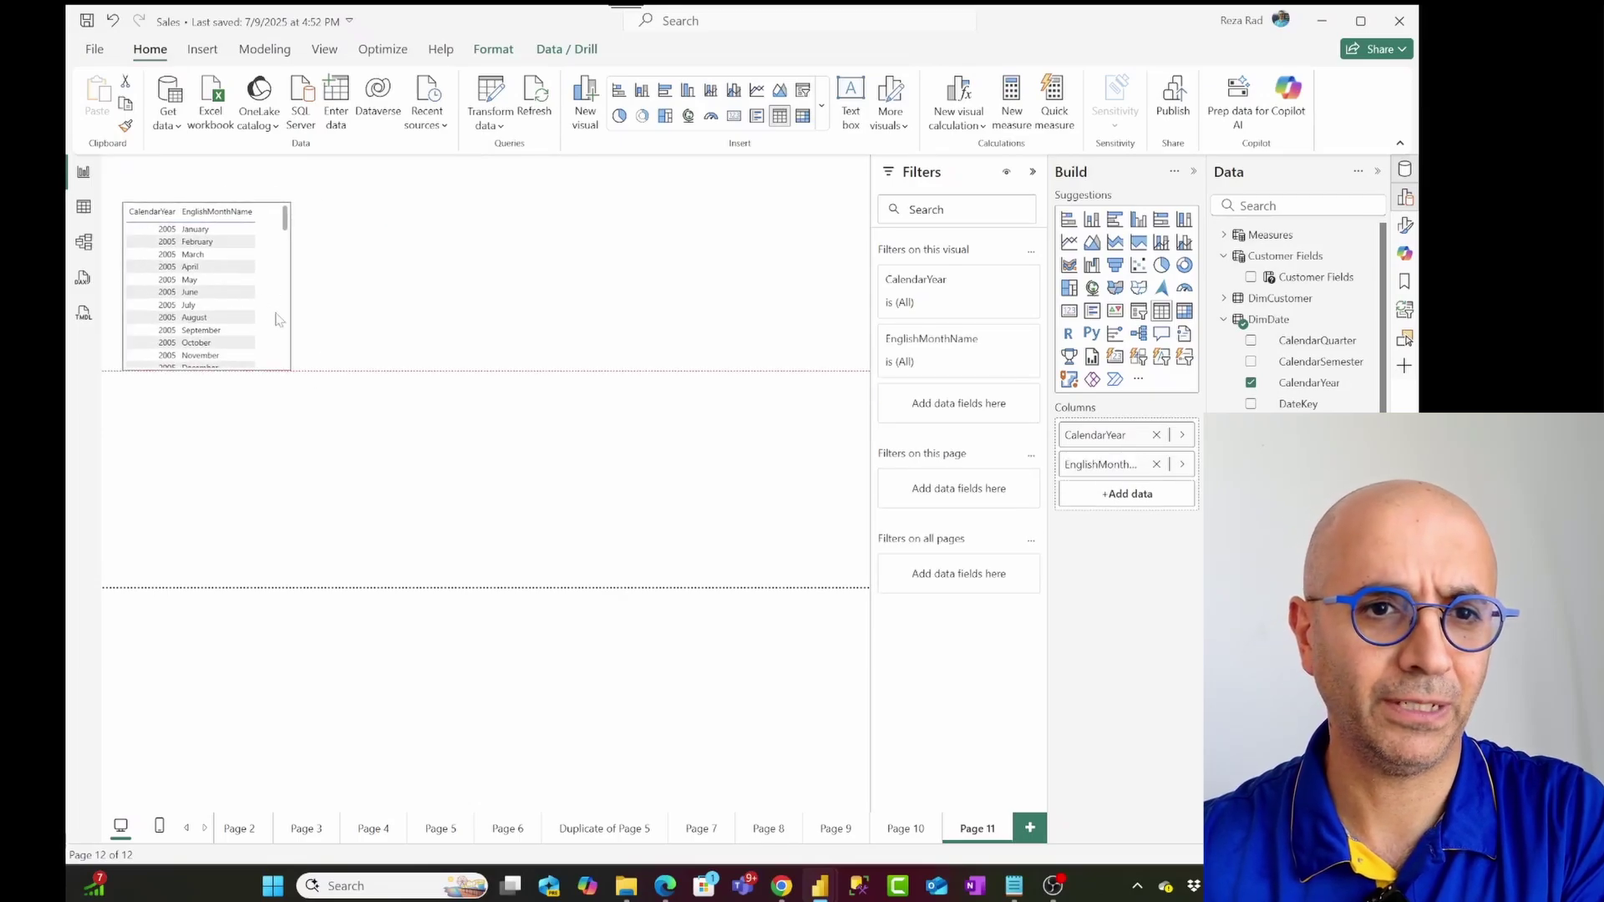
pyautogui.moveTo(288, 378); pyautogui.dragTo(677, 562)
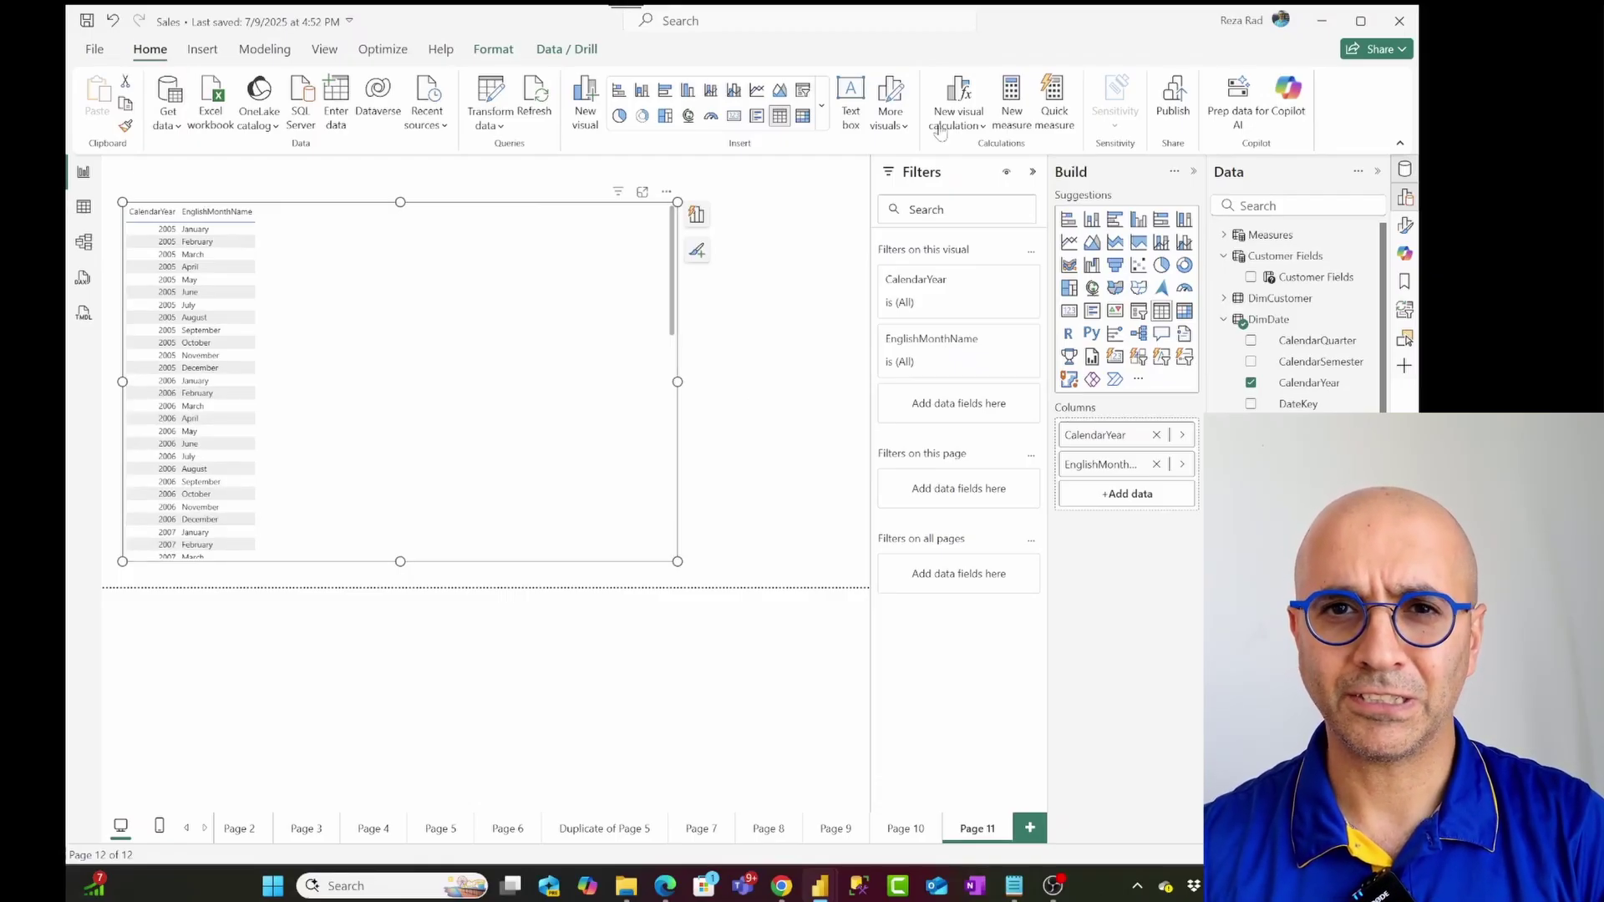
# Collapse the Data pane tables to show Measures, narrow the table, and bring up New parameter choices.
pyautogui.click(1231, 321)
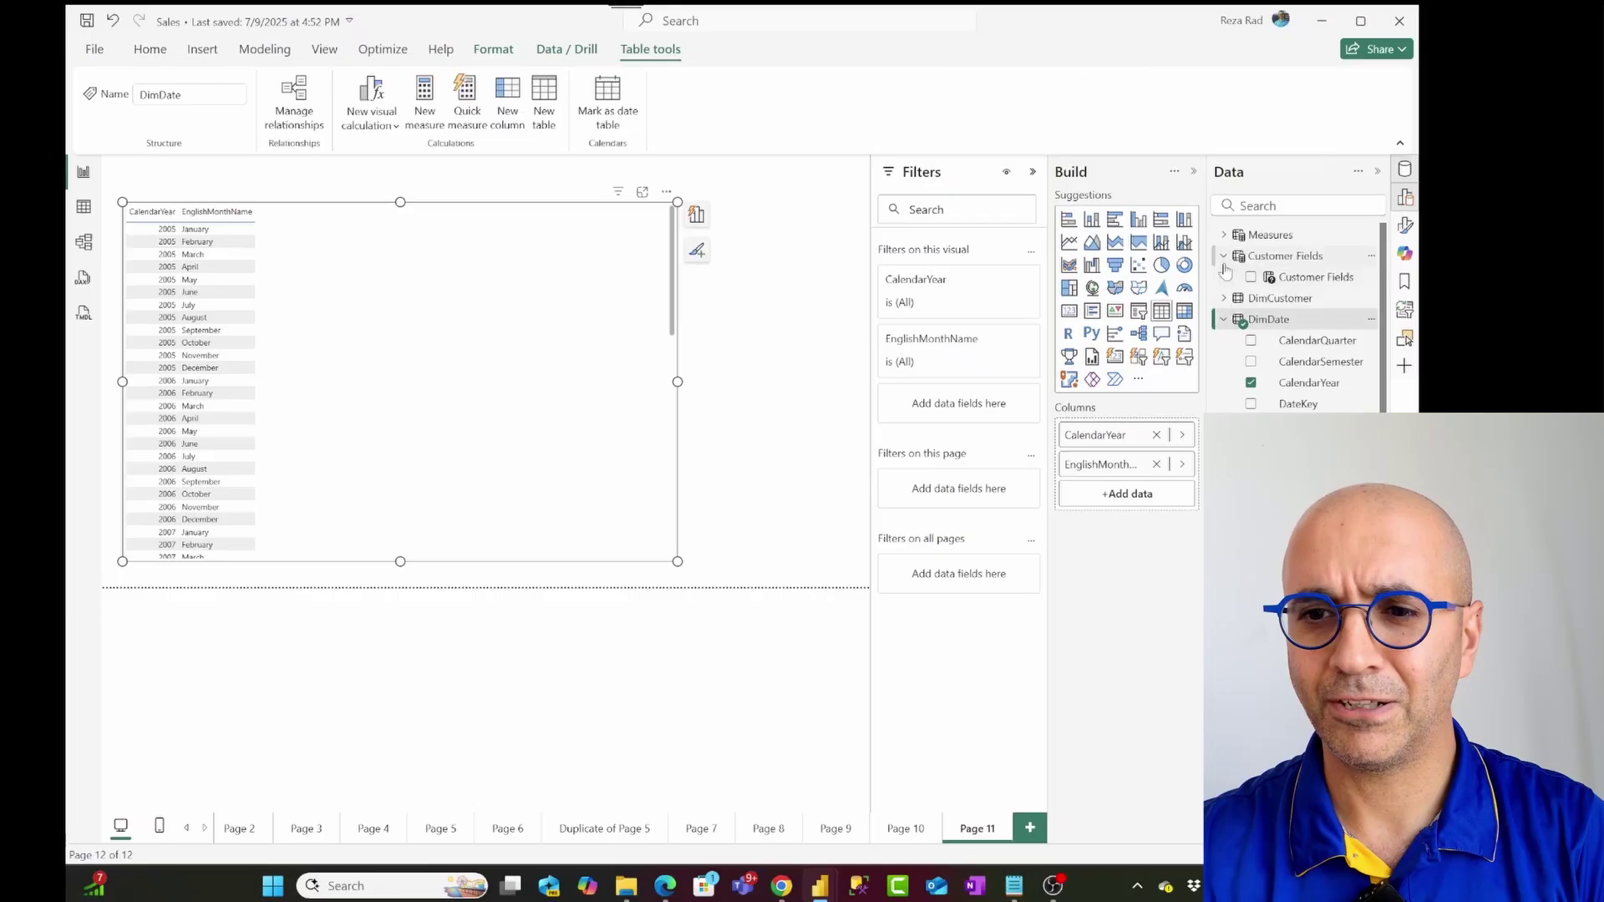
pyautogui.click(1224, 255)
pyautogui.click(1224, 298)
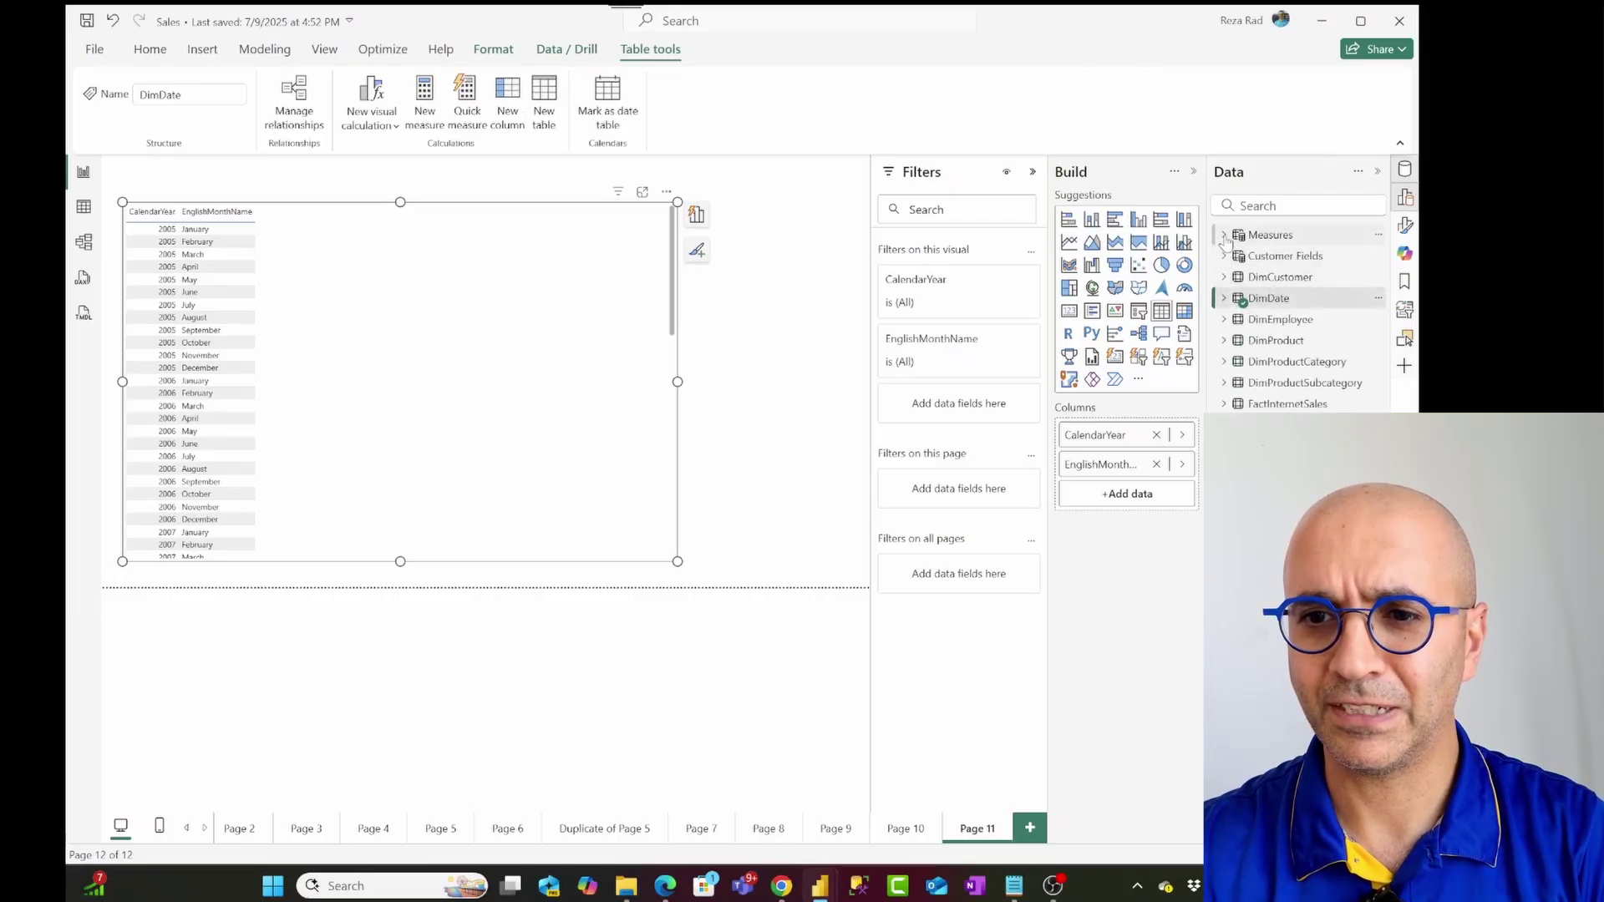
pyautogui.click(1224, 234)
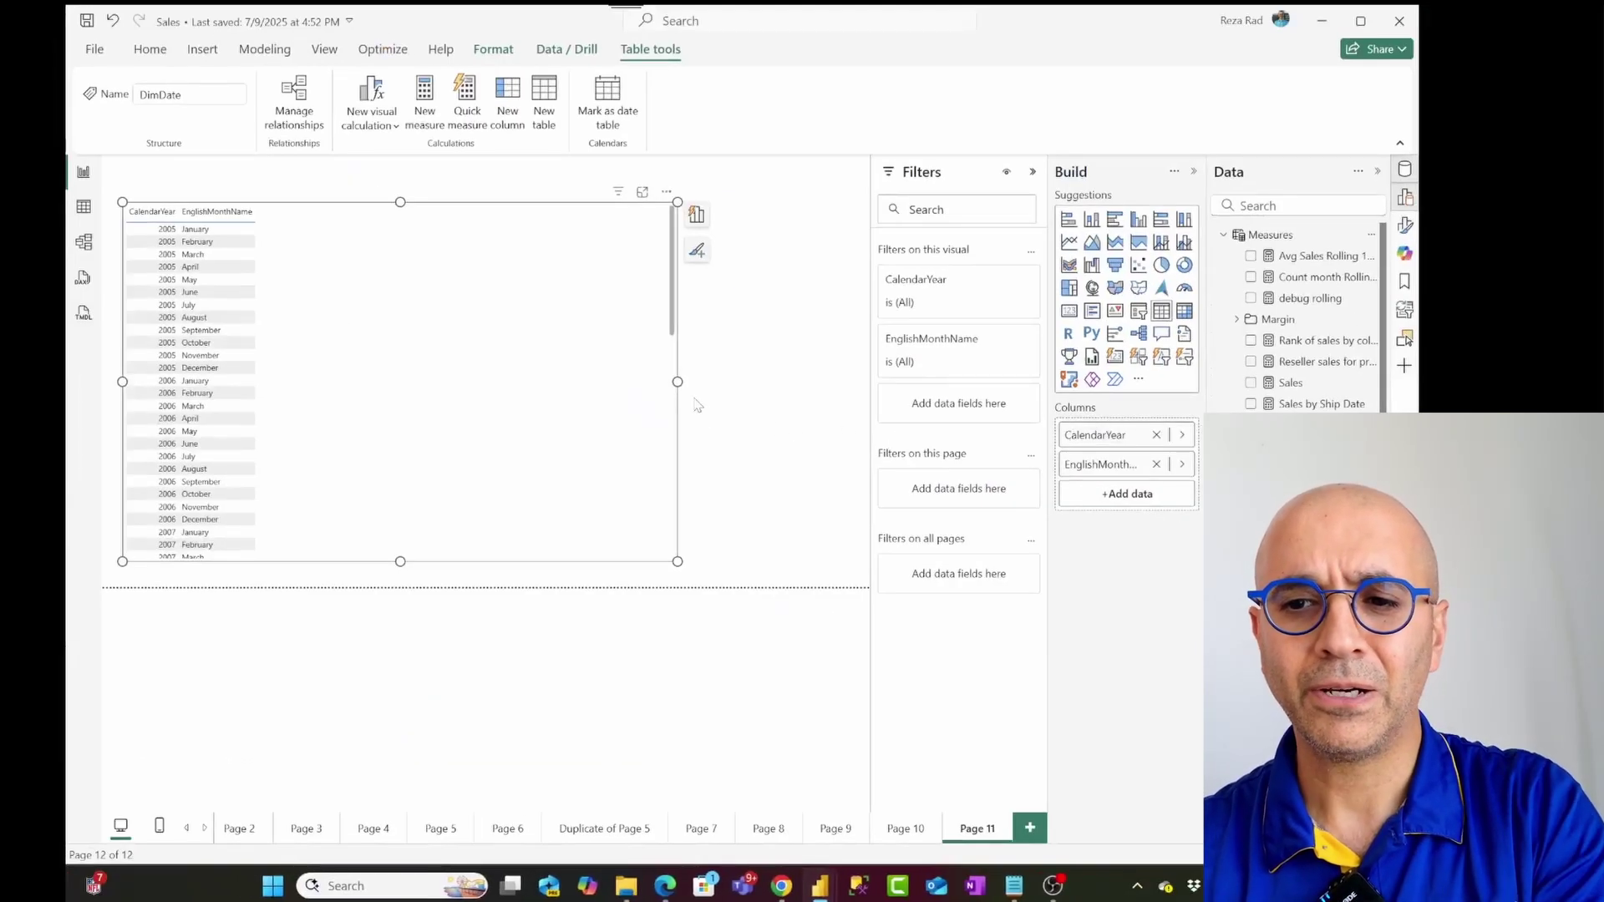
pyautogui.moveTo(677, 382); pyautogui.dragTo(586, 382)
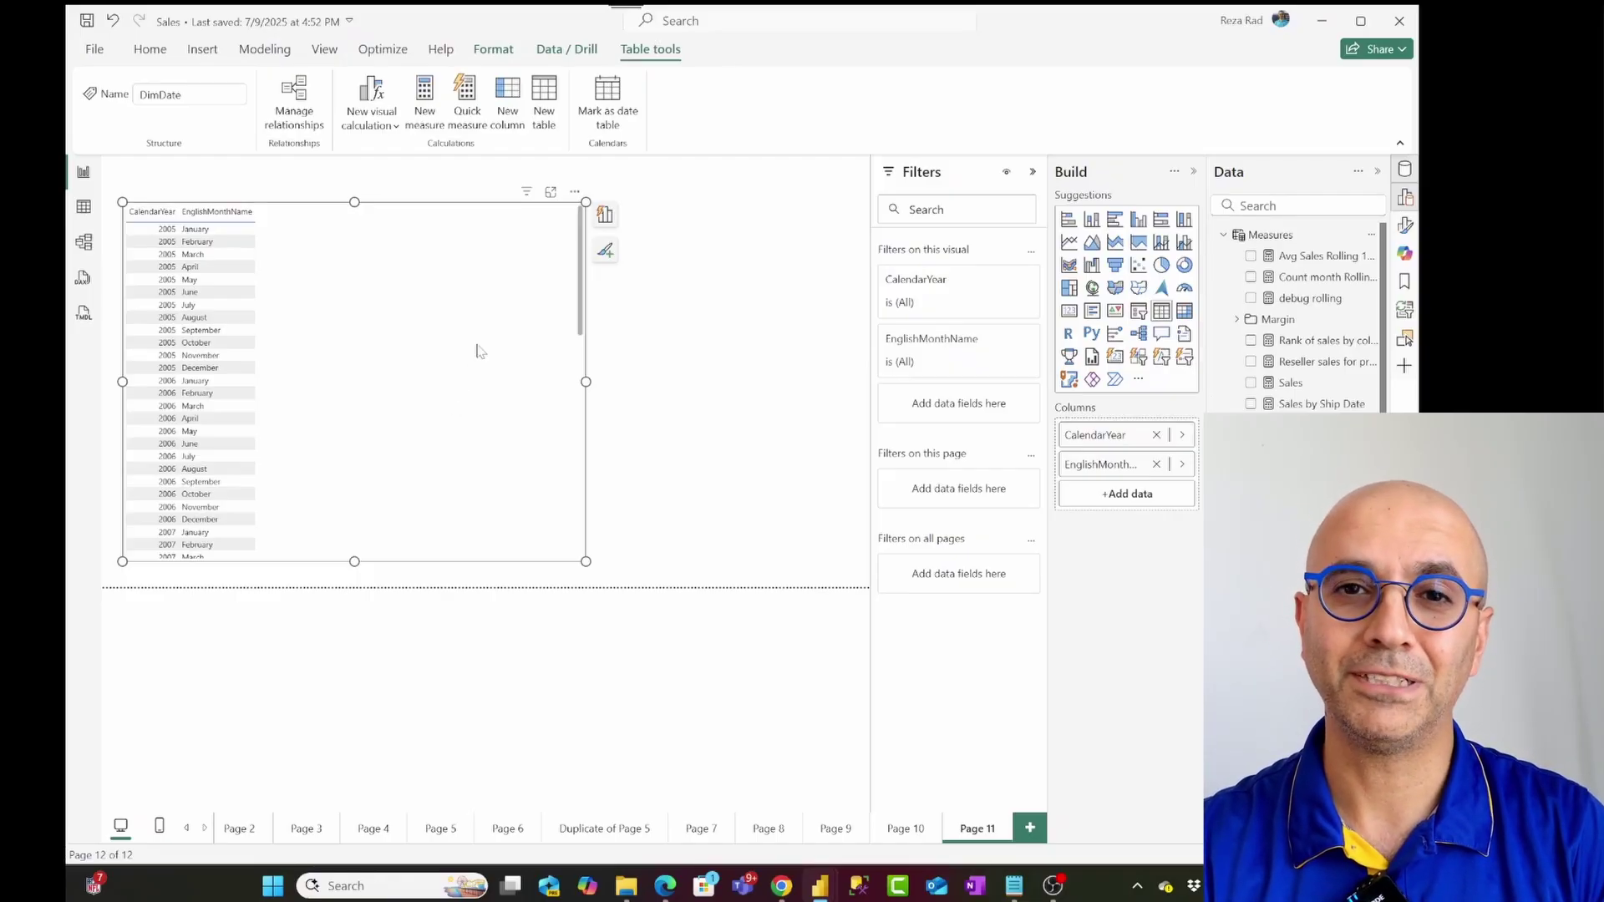
pyautogui.click(257, 55)
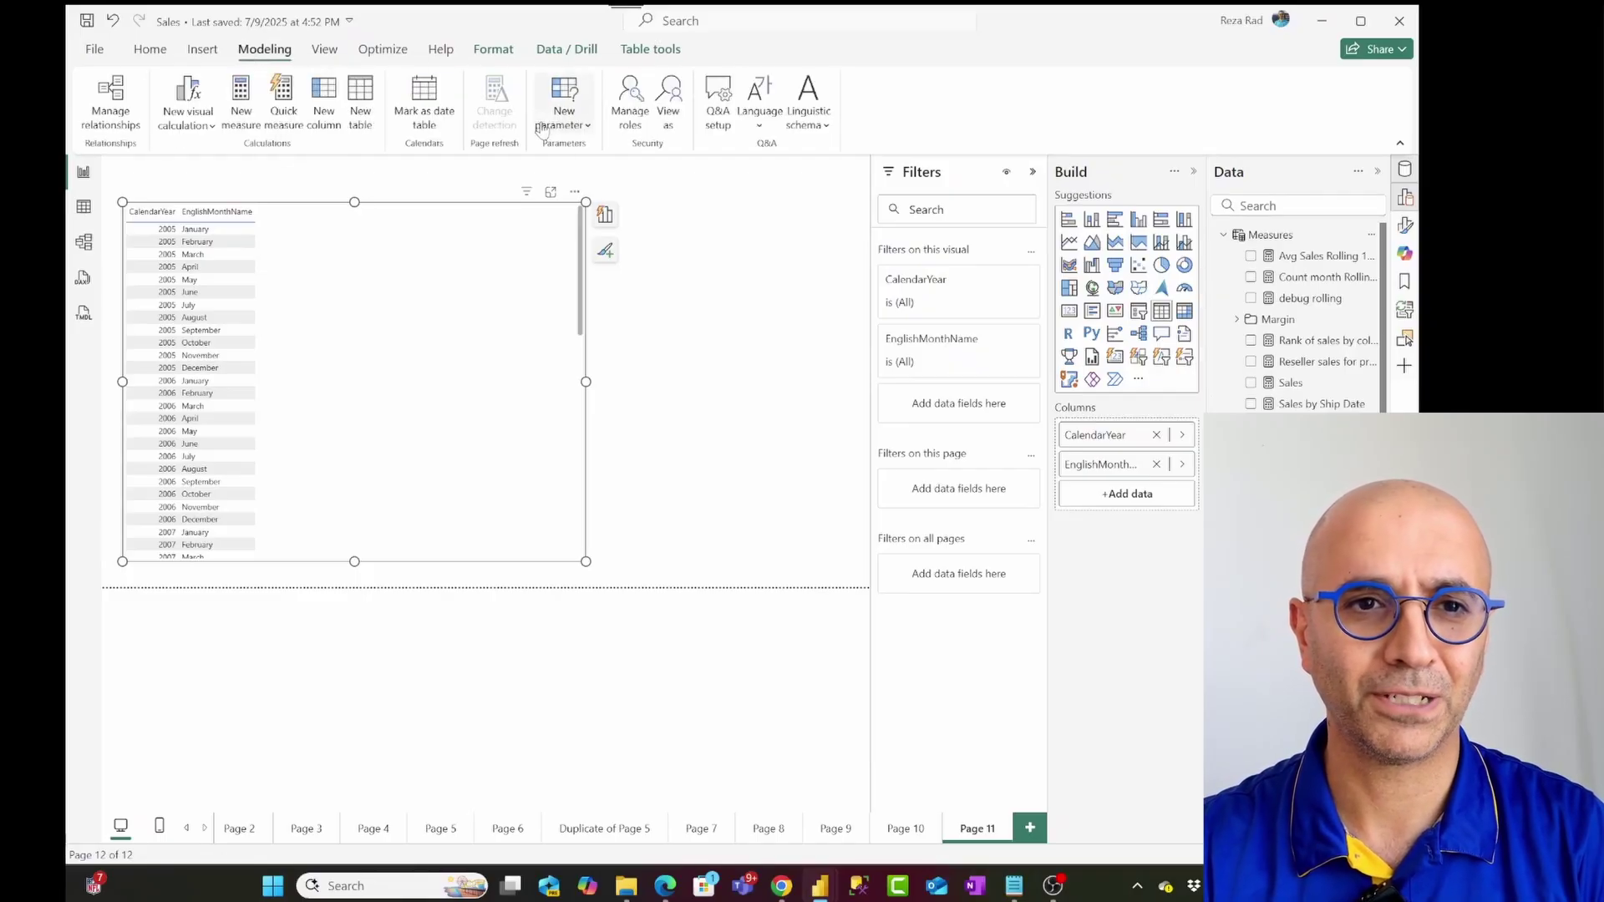
pyautogui.click(579, 127)
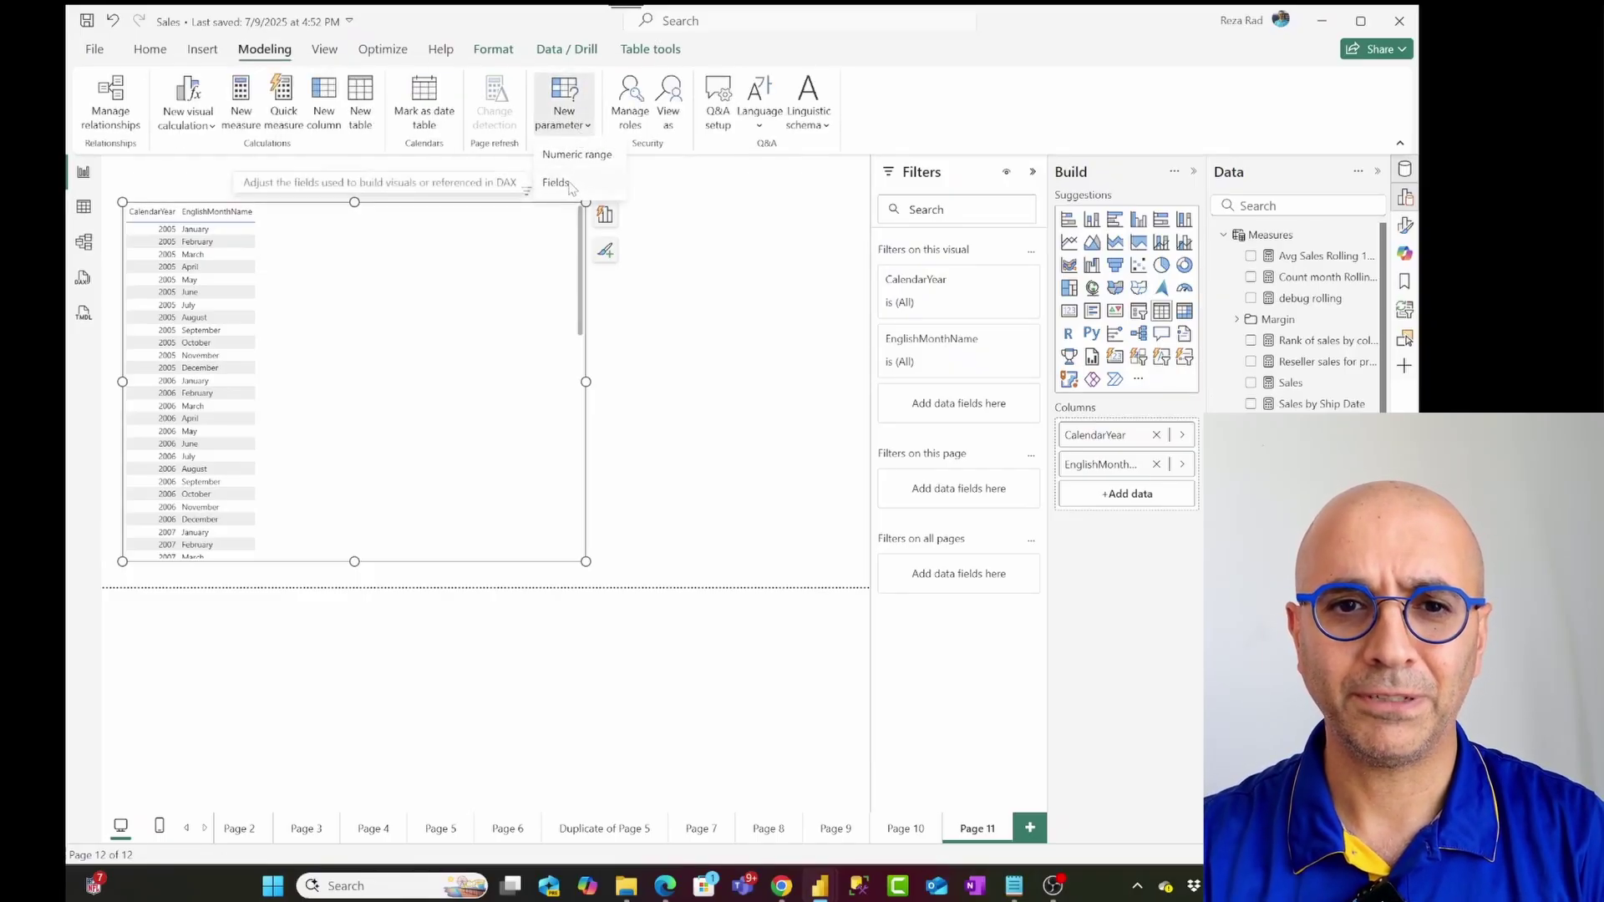
# Start a new fields parameter named SalesMeasureSelector and expand the Measures list.
pyautogui.click(570, 186)
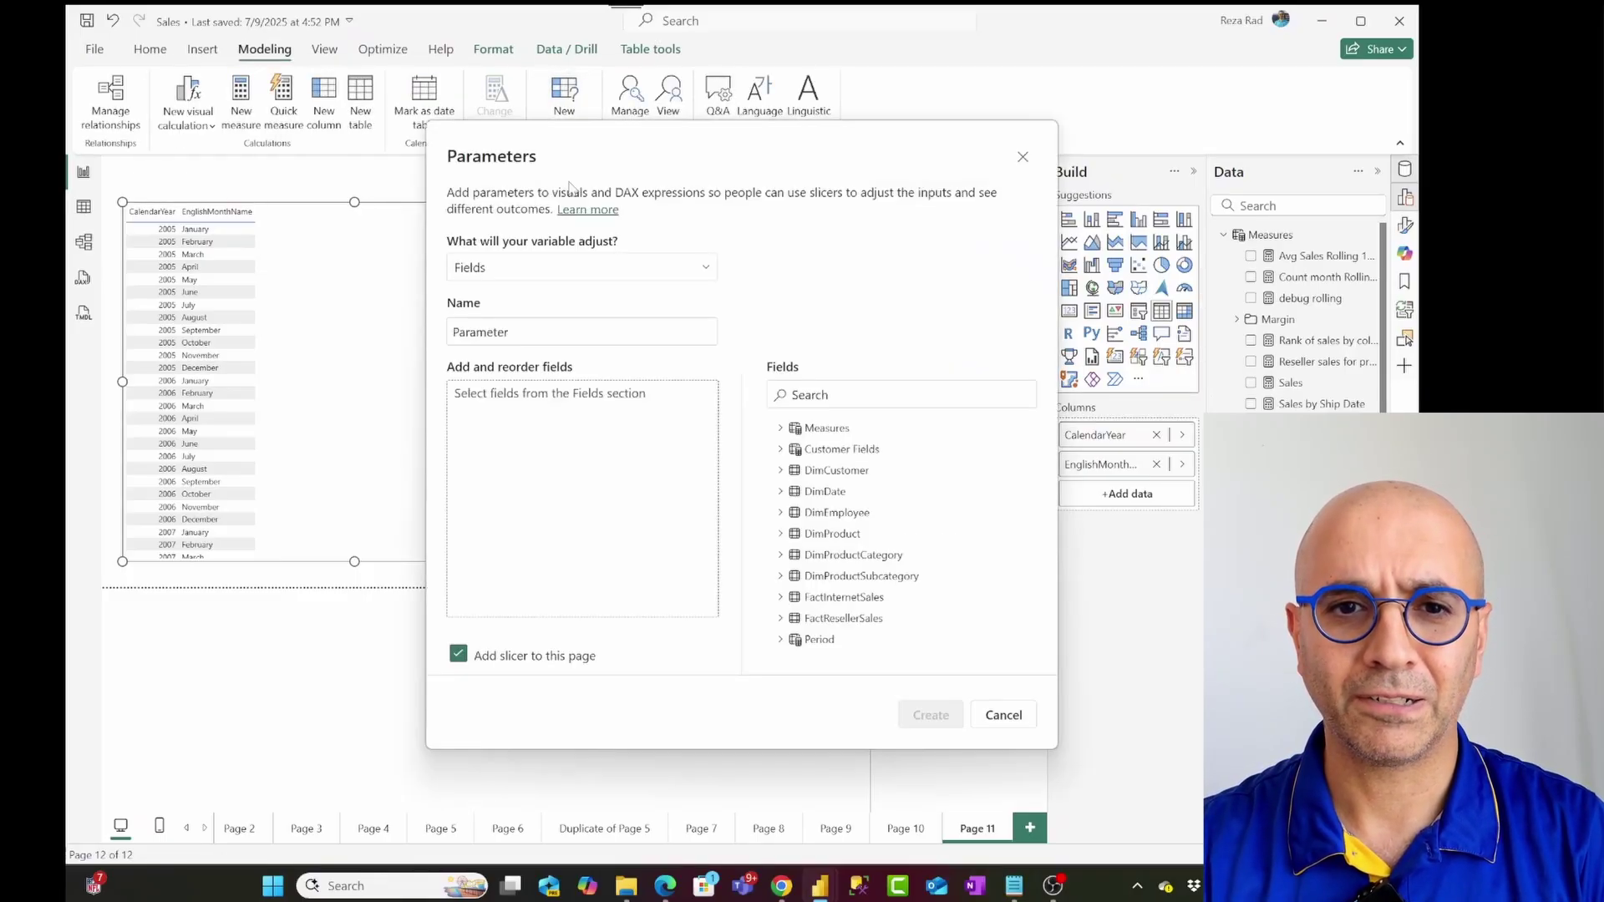
pyautogui.doubleClick(538, 333)
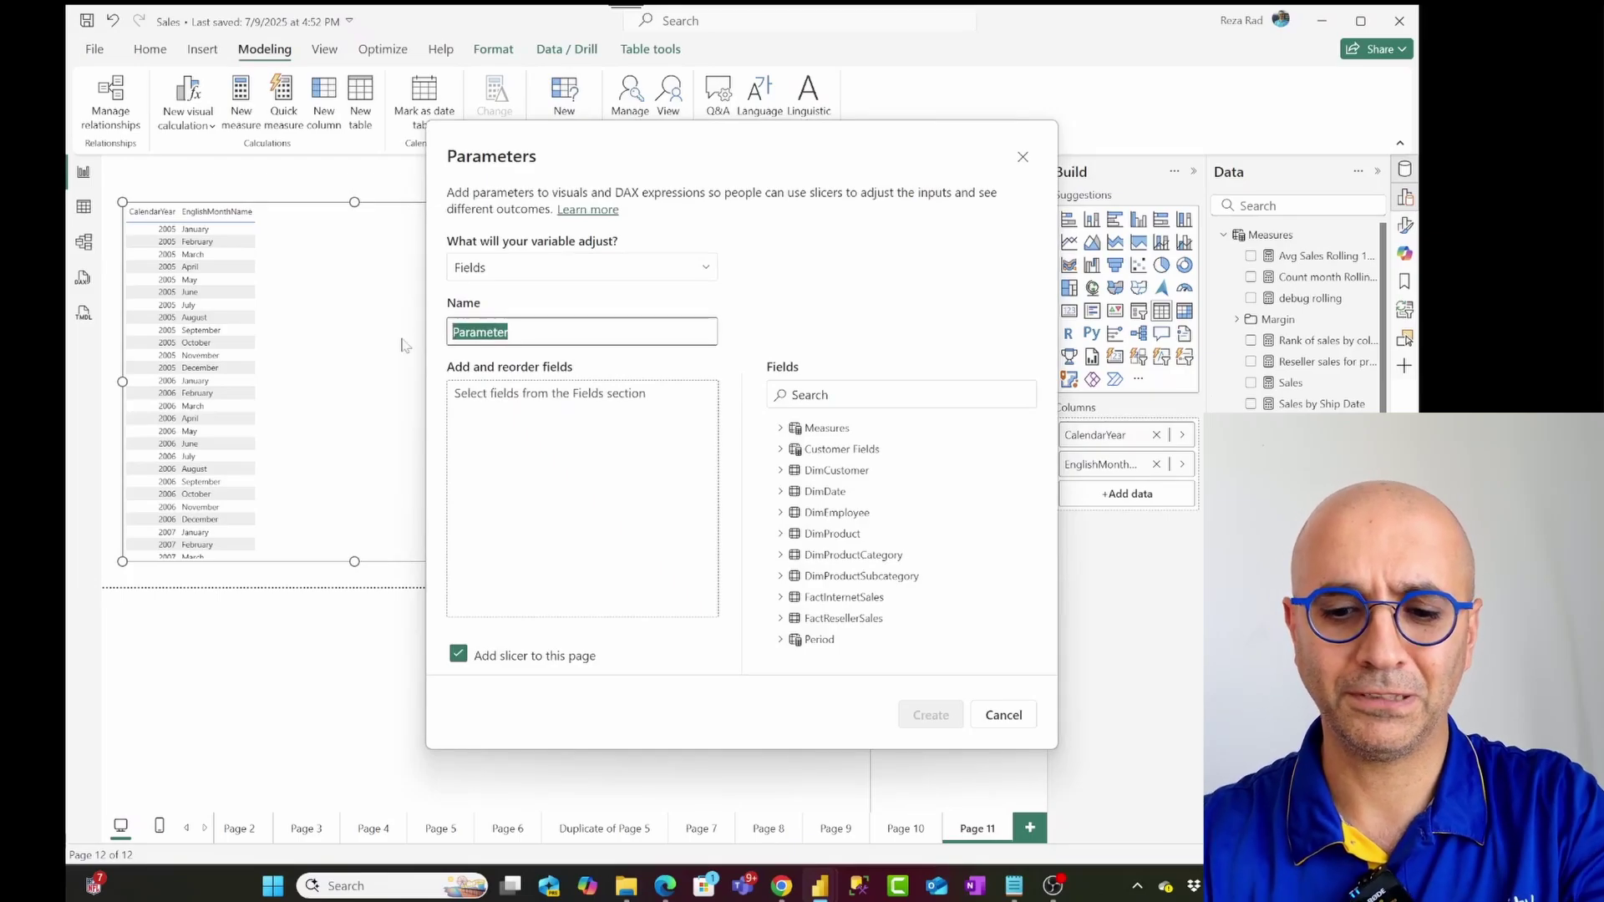
pyautogui.write('SalesMeasureSelecto')
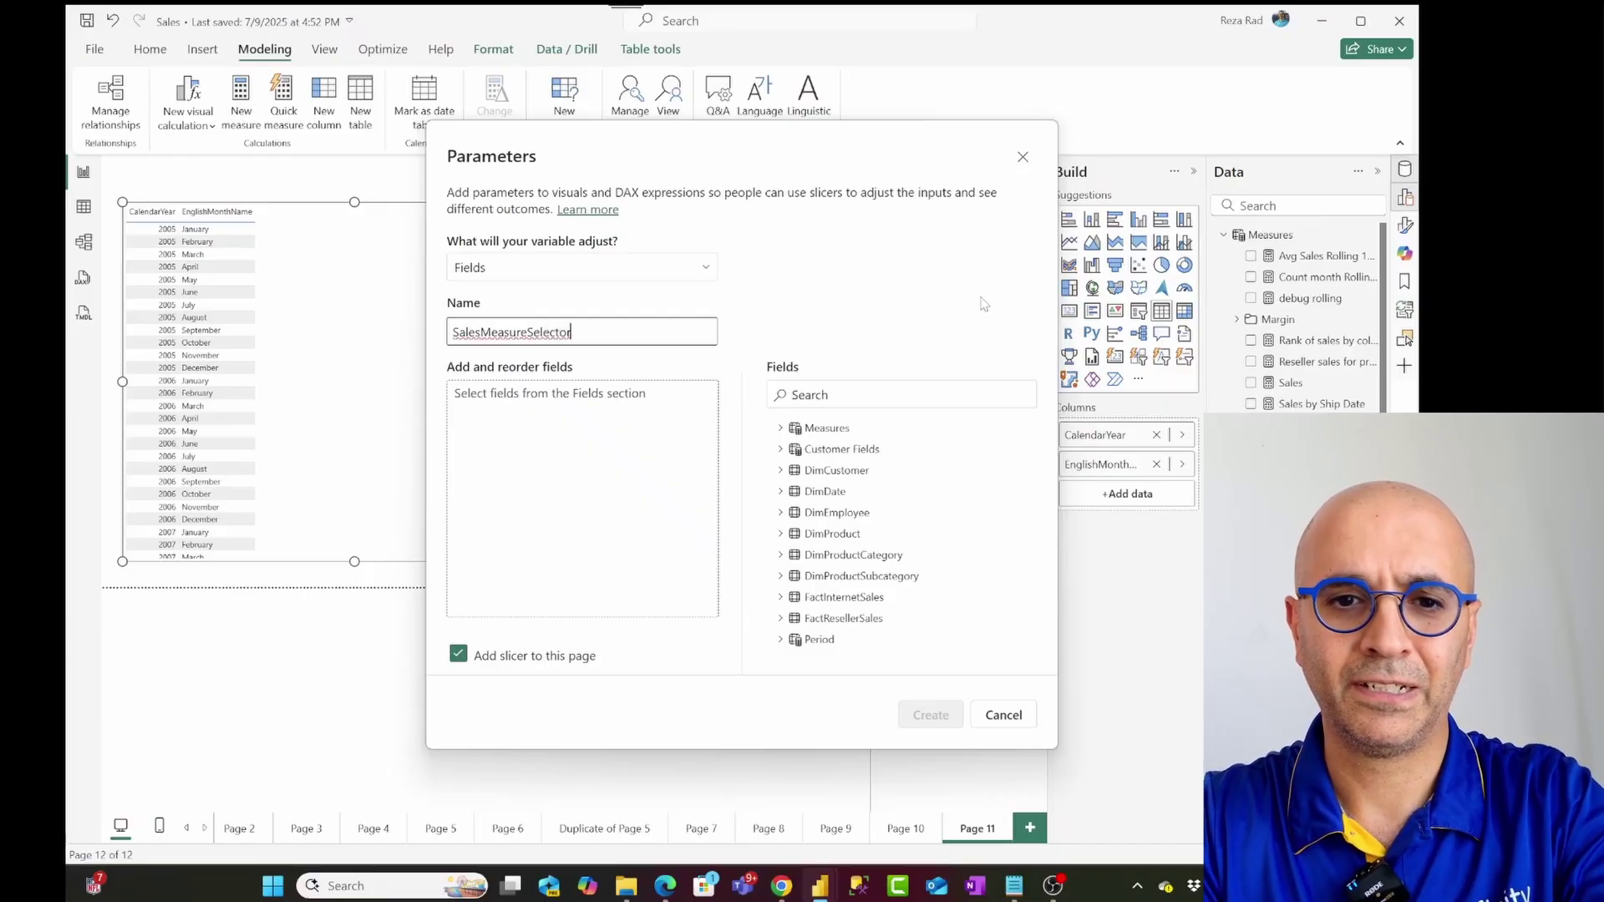
pyautogui.click(780, 428)
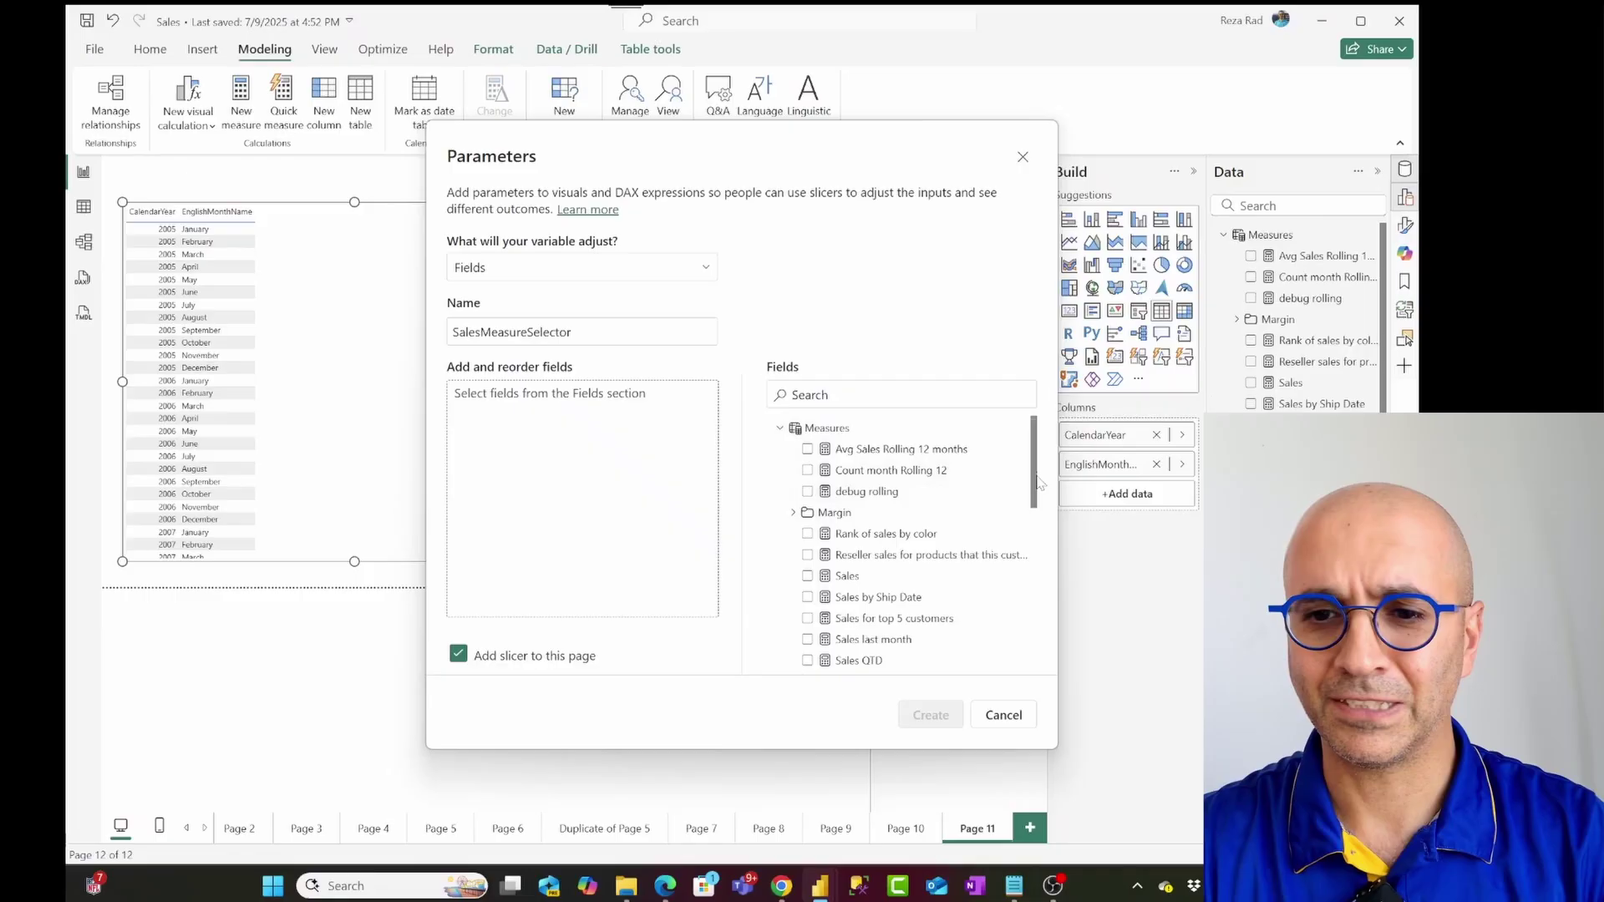
# Add Sales, Sales QTD, Sales last month, YoY %, YoY Var, YTD and YTD Fiscal measures.
pyautogui.moveTo(1038, 482); pyautogui.dragTo(1040, 511)
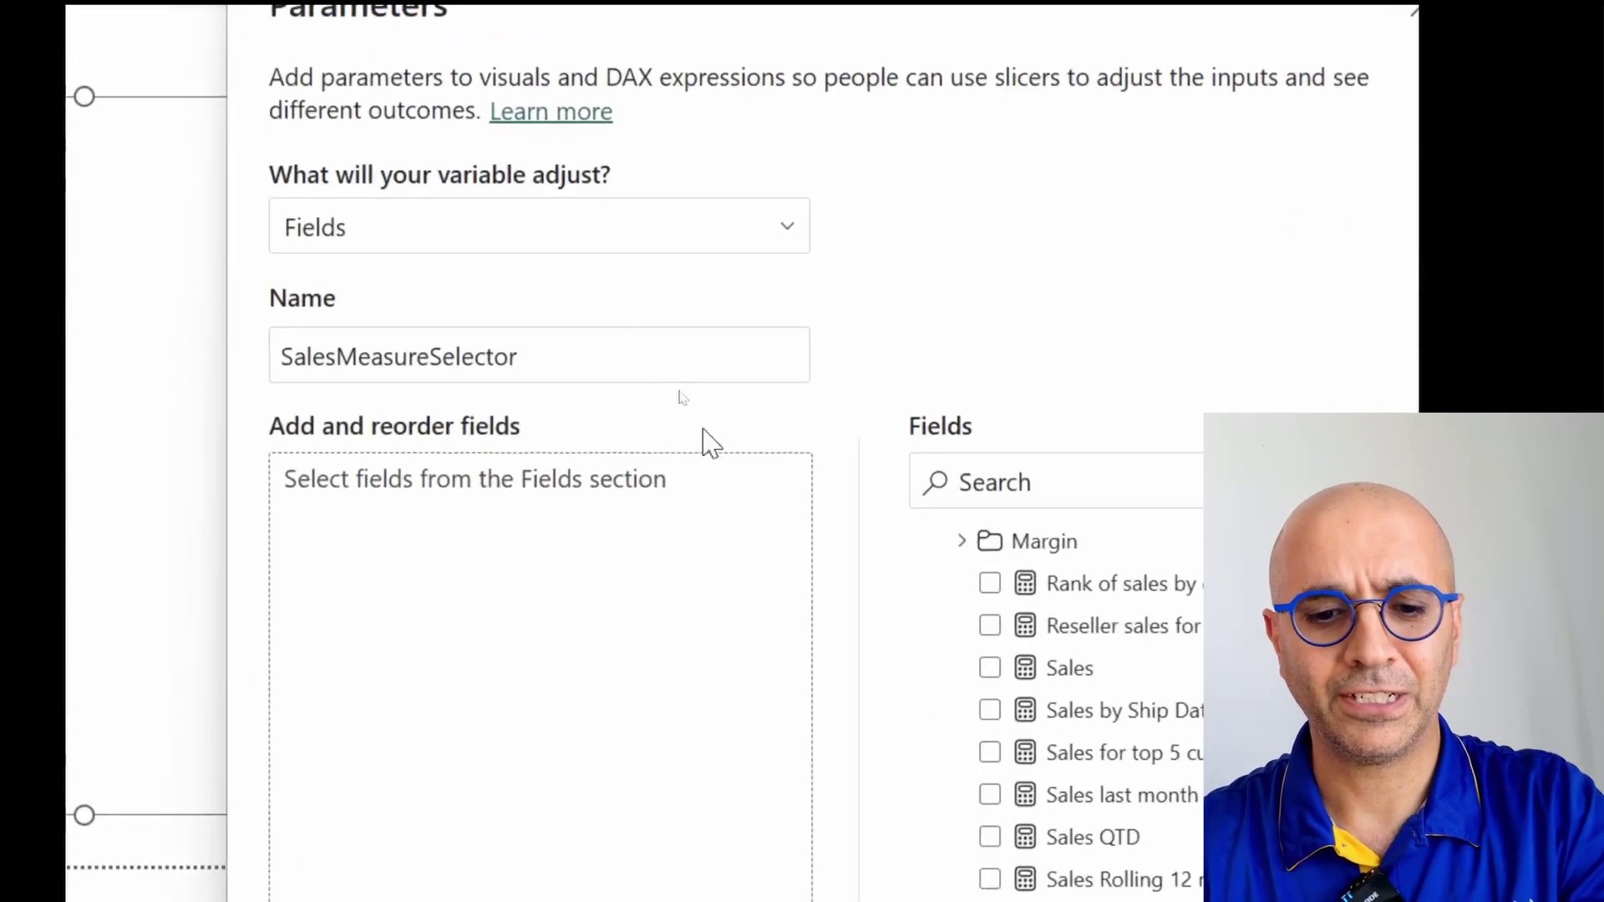
pyautogui.moveTo(1070, 674); pyautogui.dragTo(956, 650)
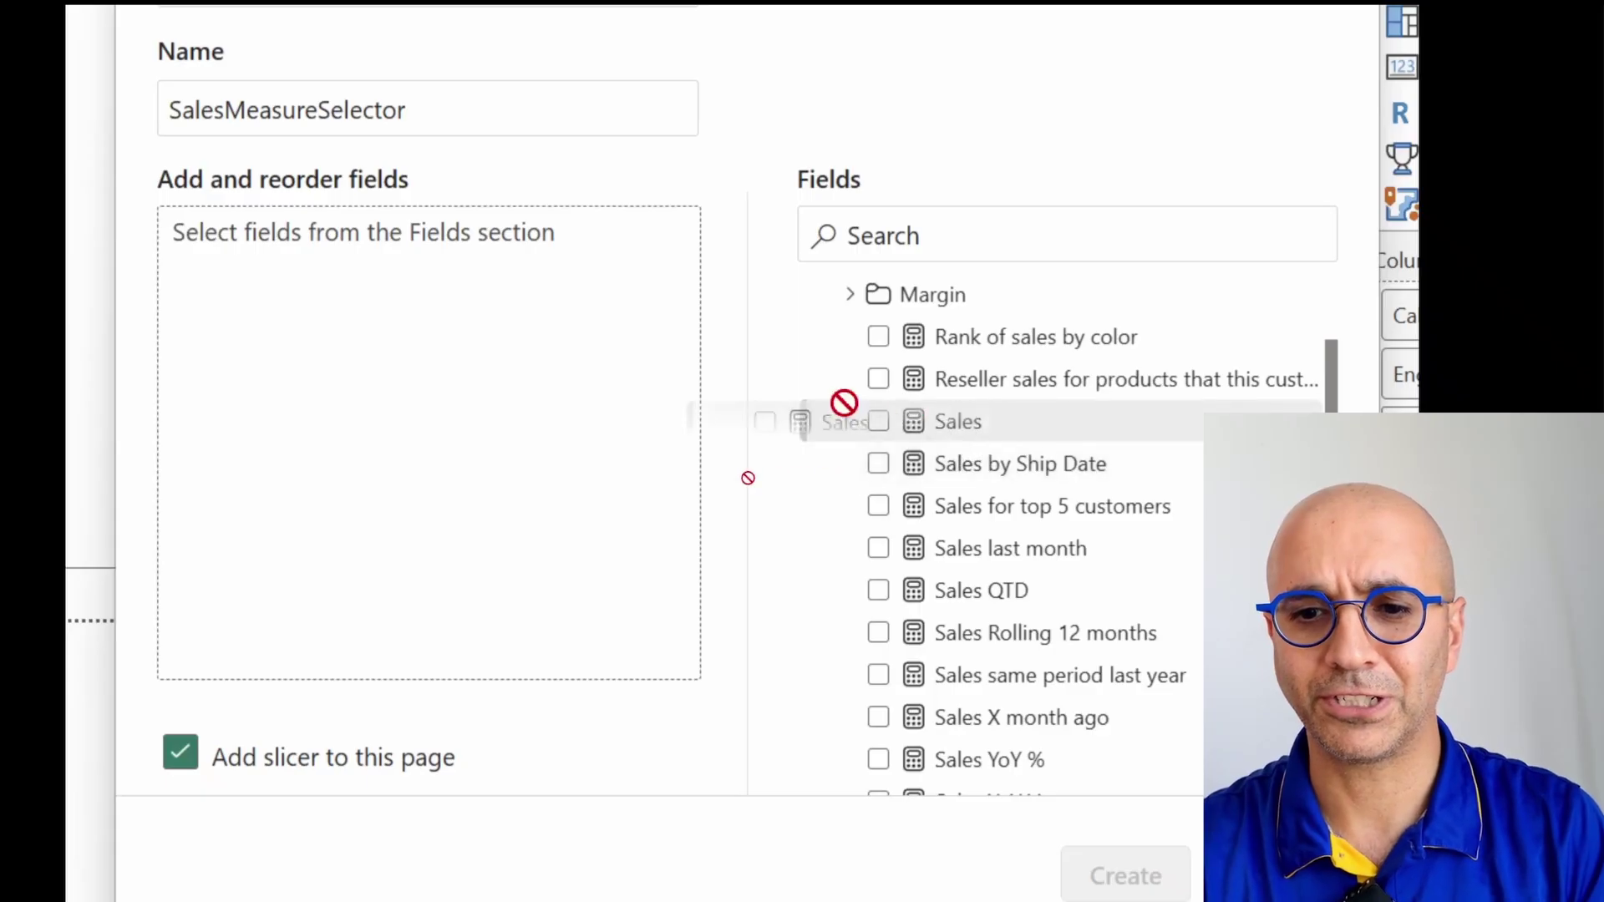
pyautogui.moveTo(844, 403); pyautogui.dragTo(426, 400)
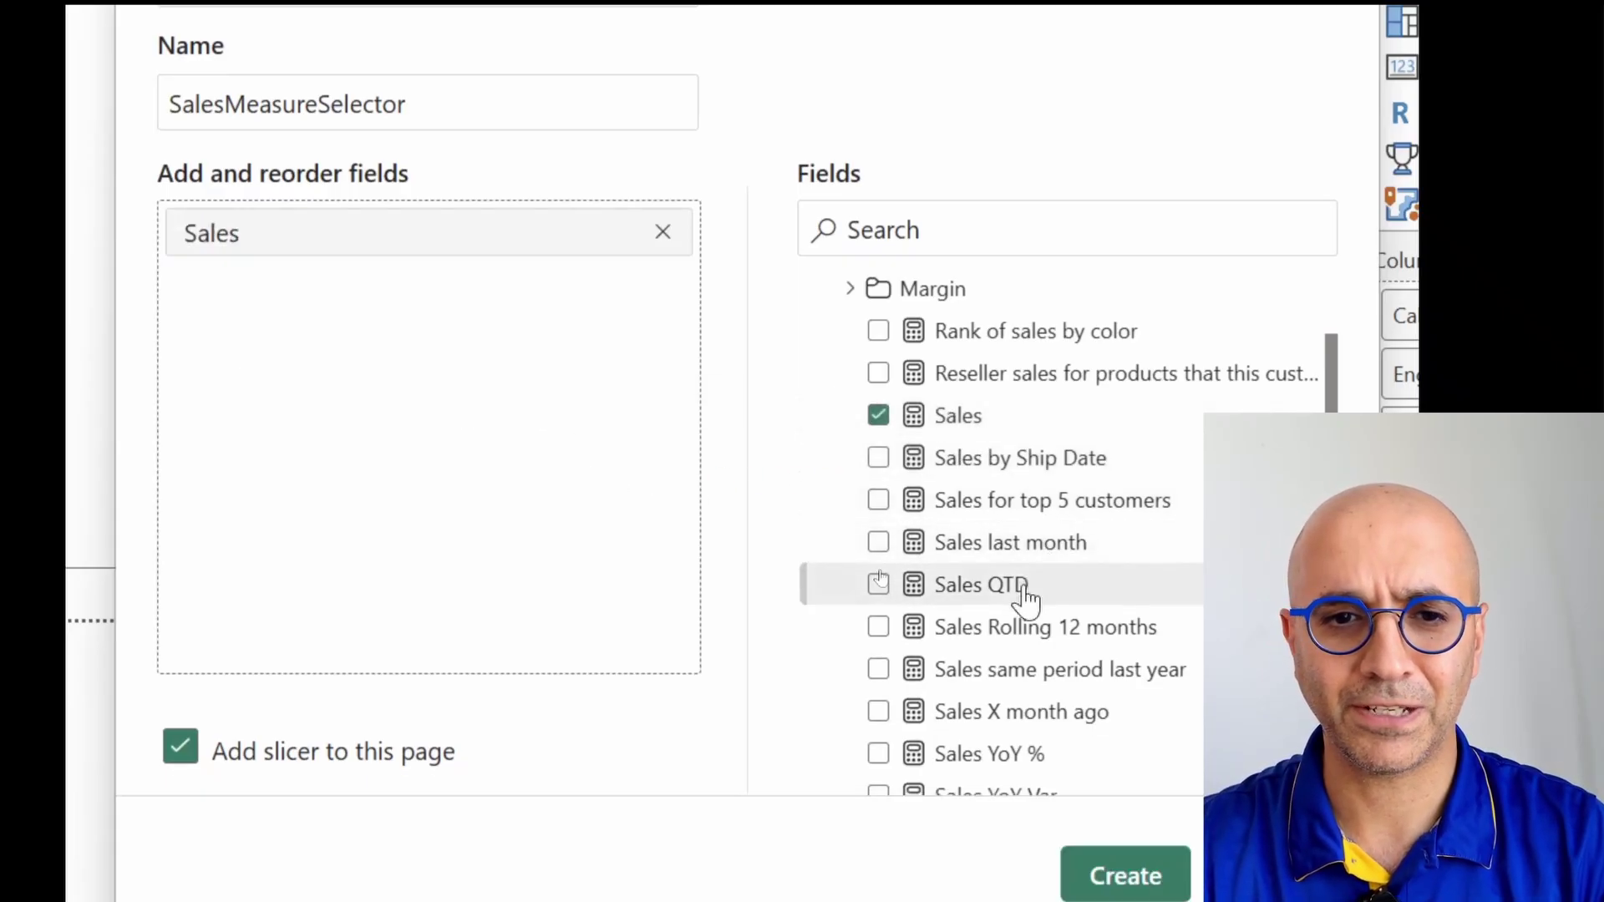
pyautogui.moveTo(1020, 589); pyautogui.dragTo(428, 461)
pyautogui.moveTo(1077, 547); pyautogui.dragTo(635, 513)
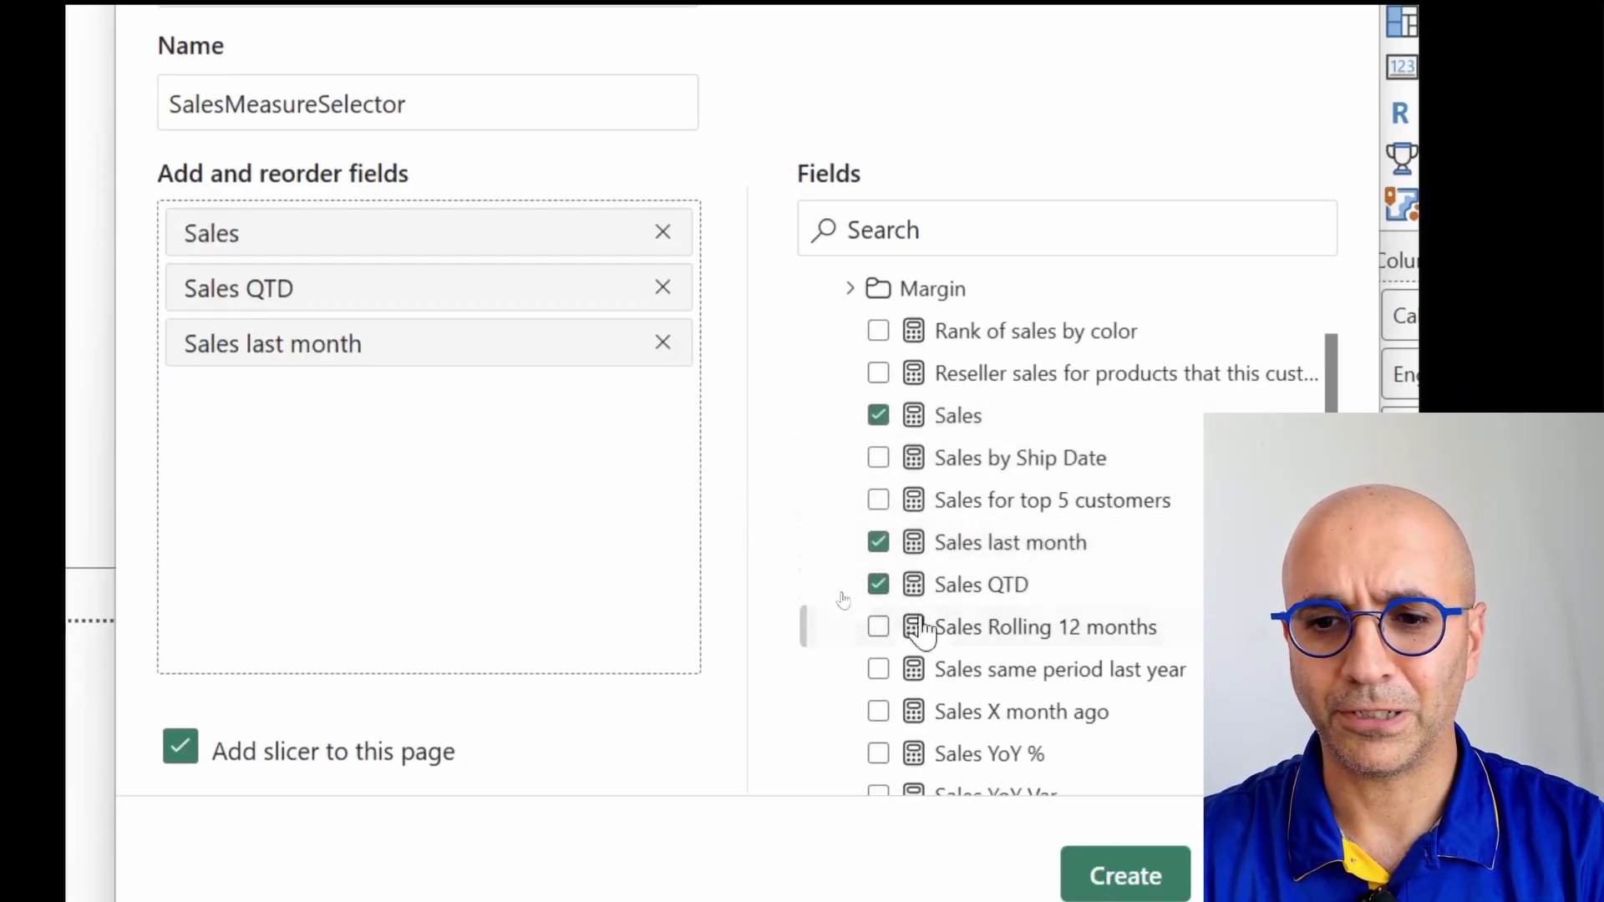
pyautogui.moveTo(1023, 645); pyautogui.dragTo(454, 539)
pyautogui.scroll(-3, 930, 591)
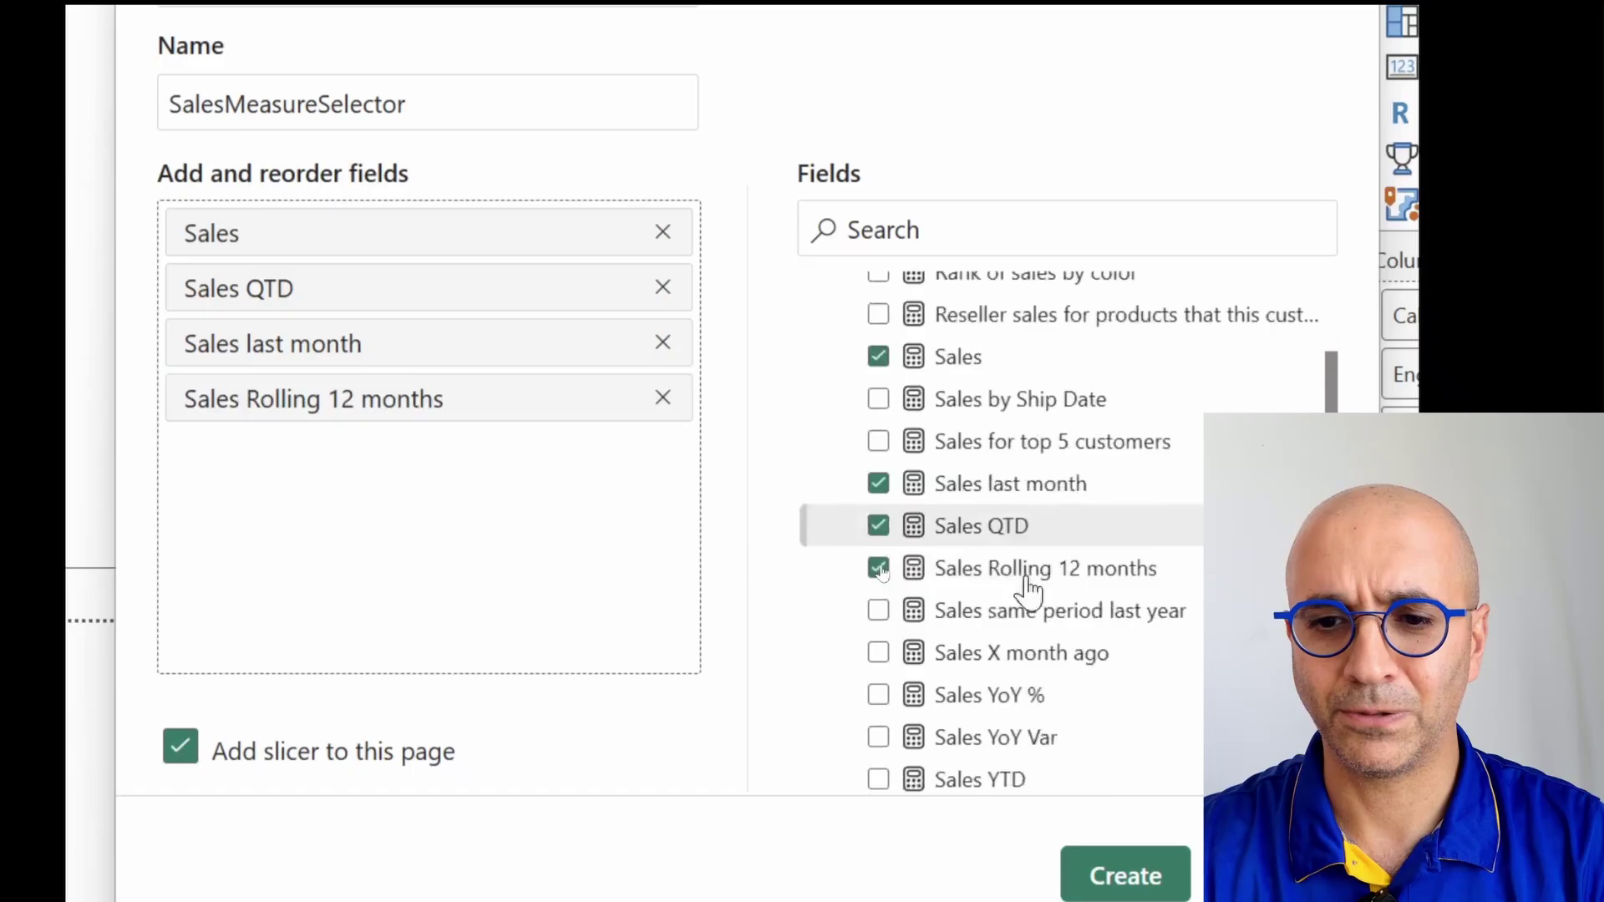
pyautogui.moveTo(988, 526); pyautogui.dragTo(498, 539)
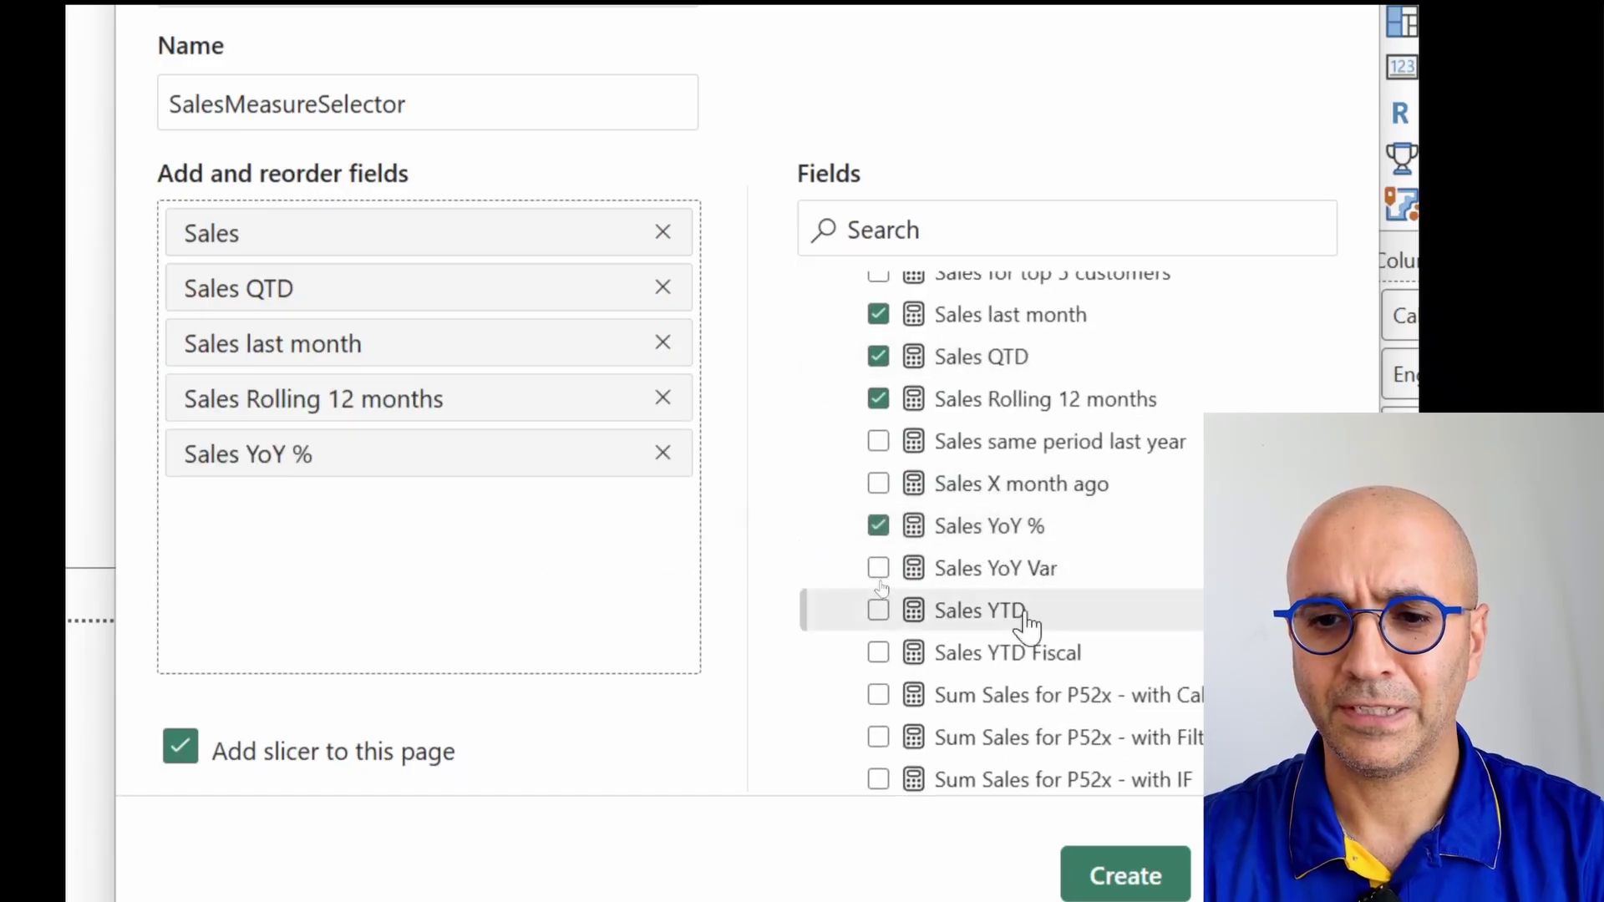
pyautogui.moveTo(999, 568); pyautogui.dragTo(523, 573)
pyautogui.moveTo(959, 609); pyautogui.dragTo(524, 631)
pyautogui.moveTo(1033, 664); pyautogui.dragTo(602, 637)
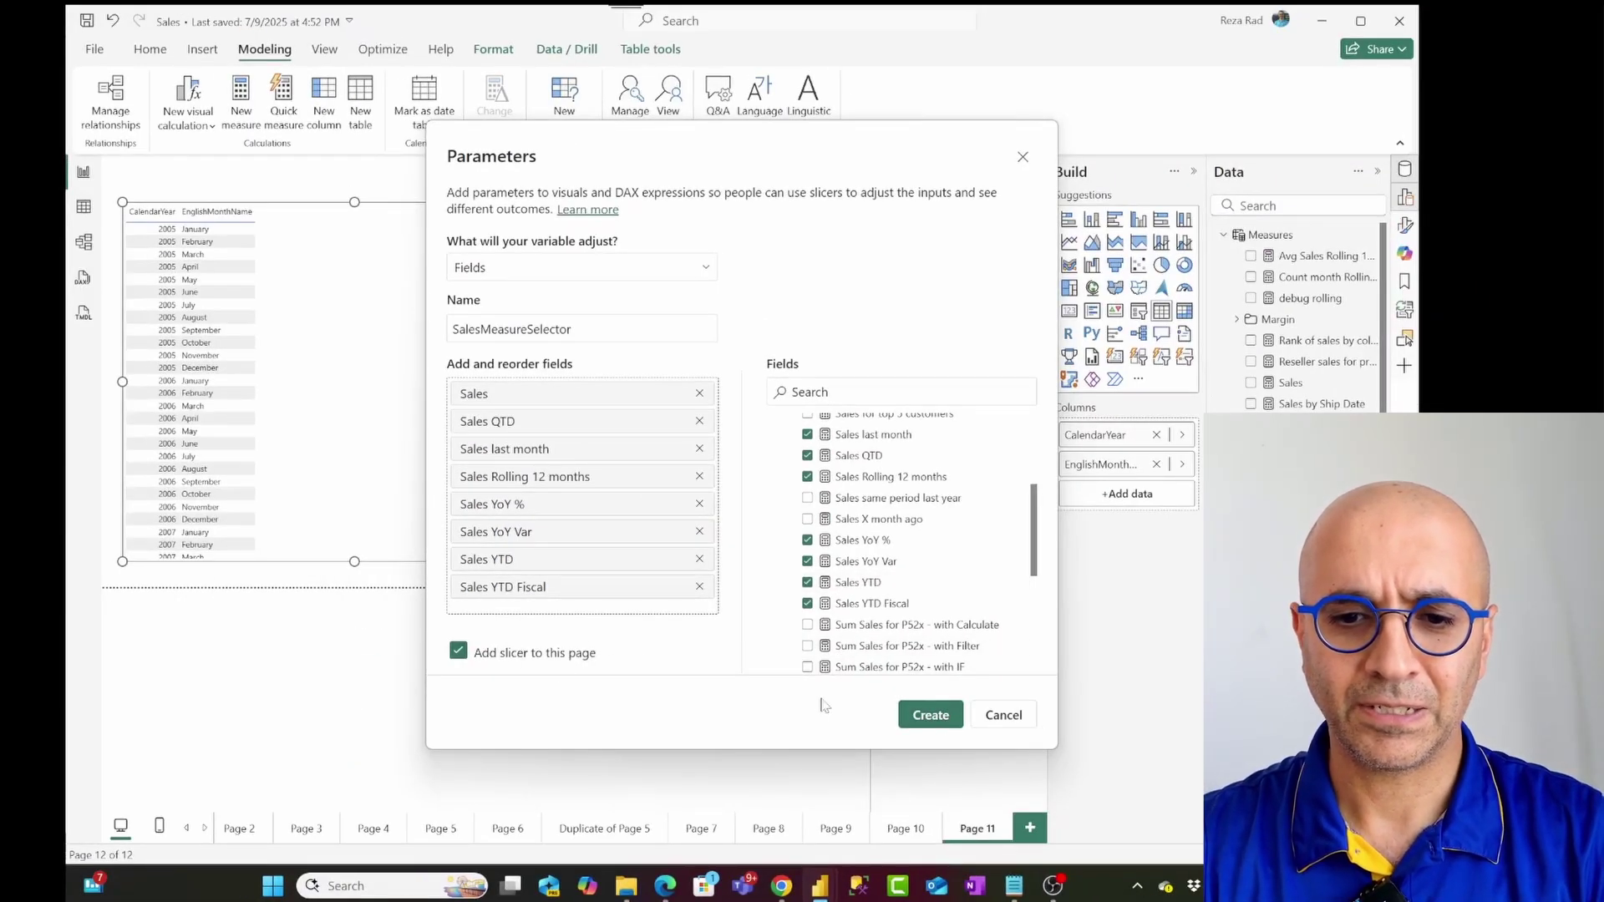
# Create the parameter and move its new SalesMeasureSelector slicer lower on the page.
pyautogui.click(925, 717)
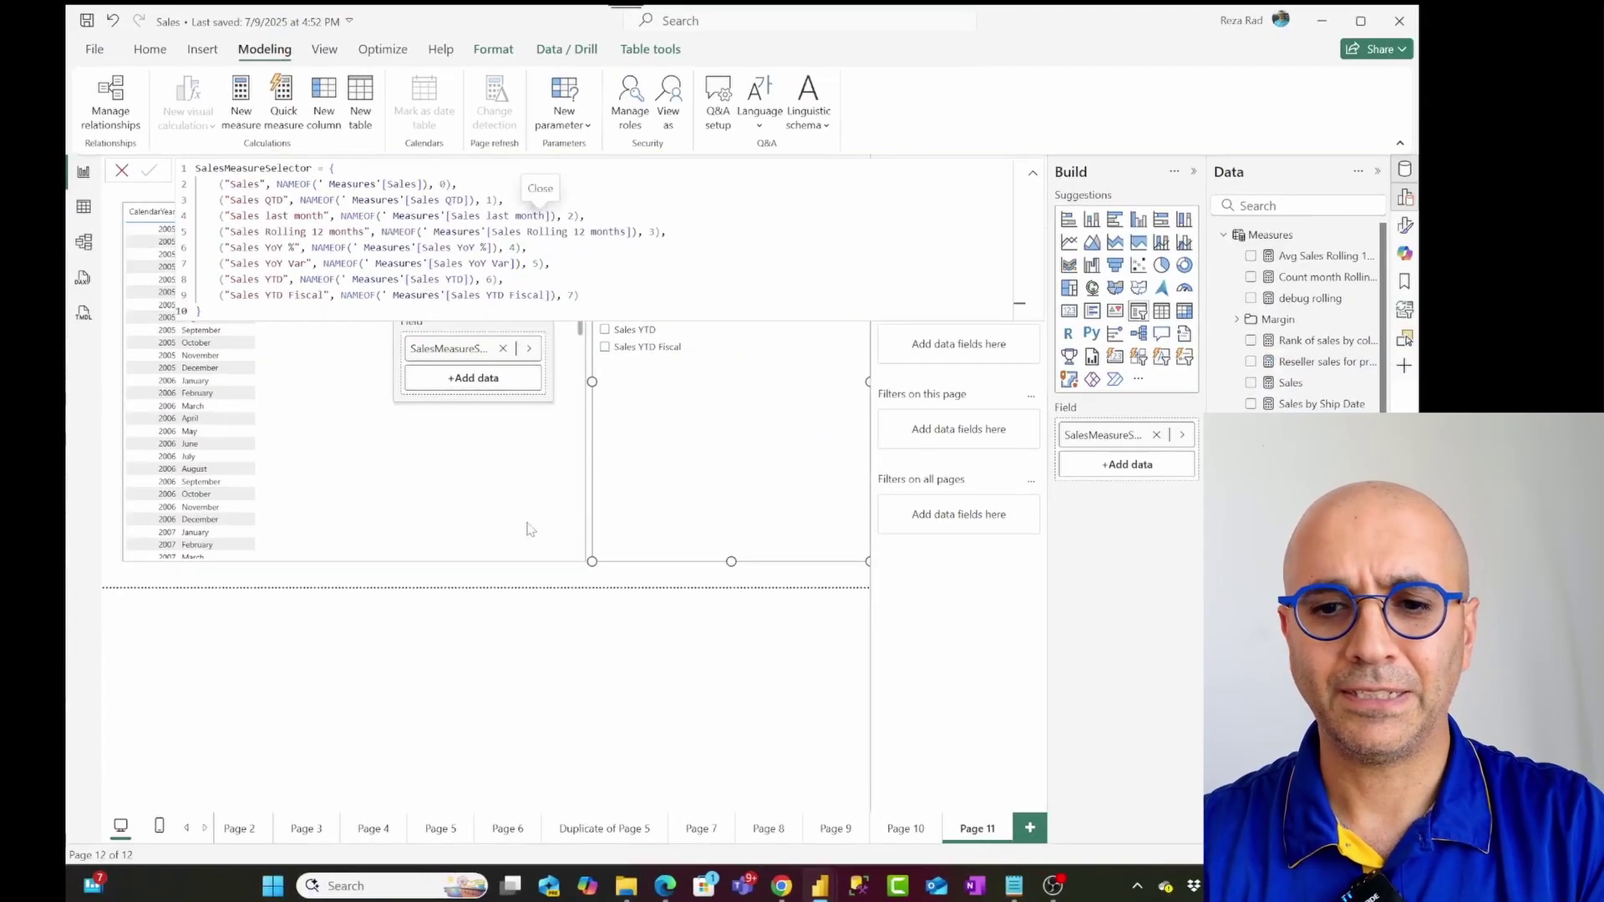
pyautogui.click(535, 527)
pyautogui.click(608, 533)
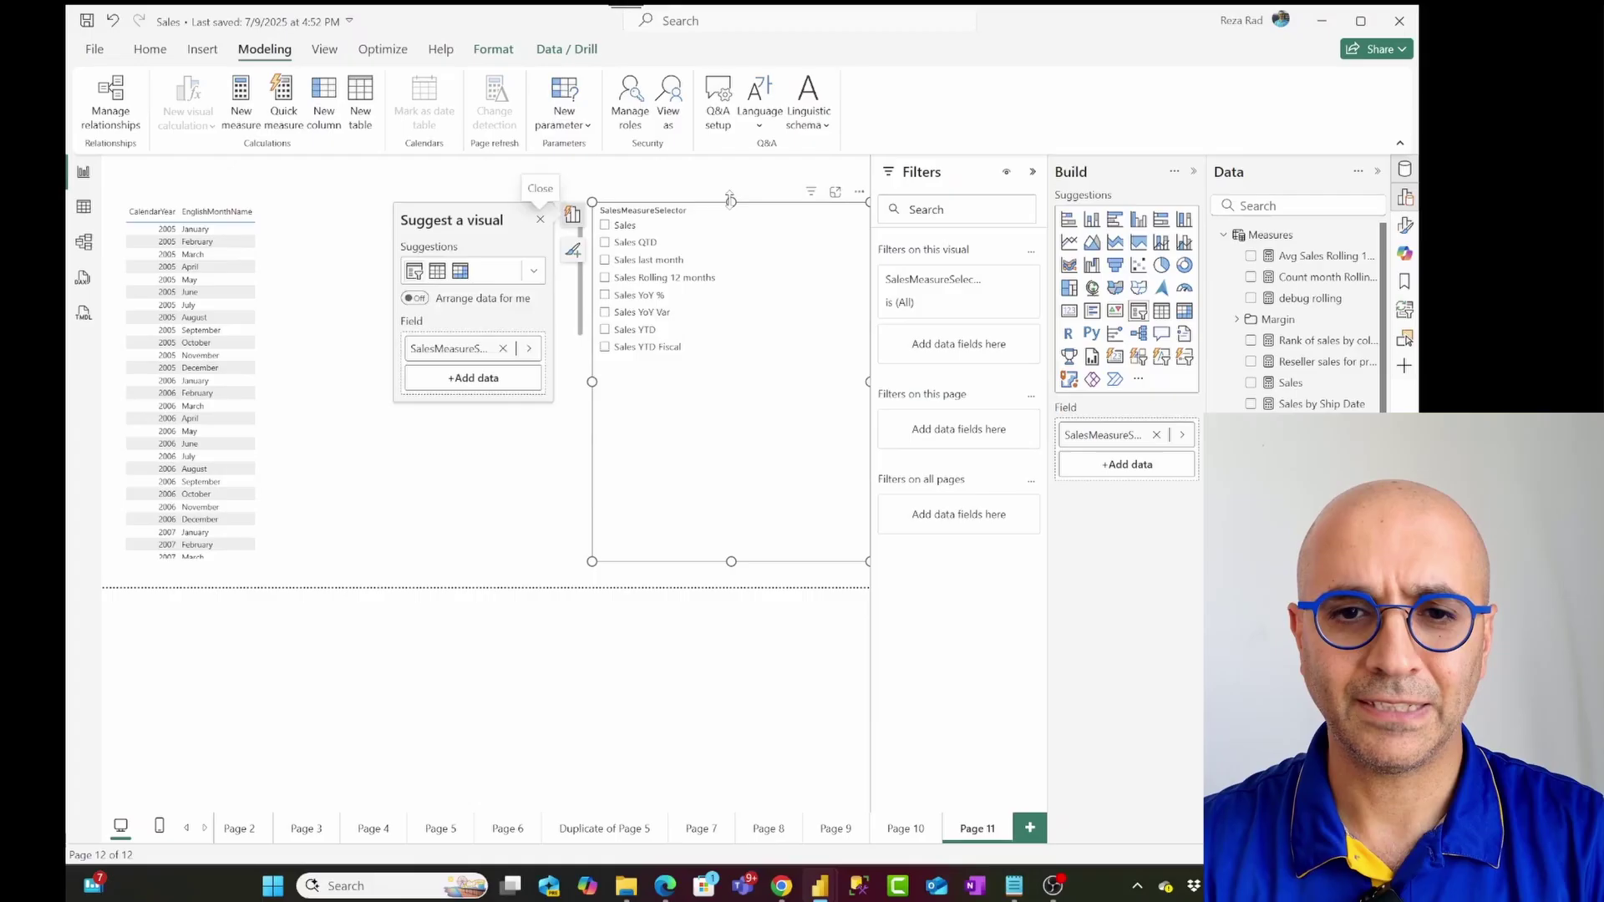
pyautogui.moveTo(730, 198); pyautogui.dragTo(731, 334)
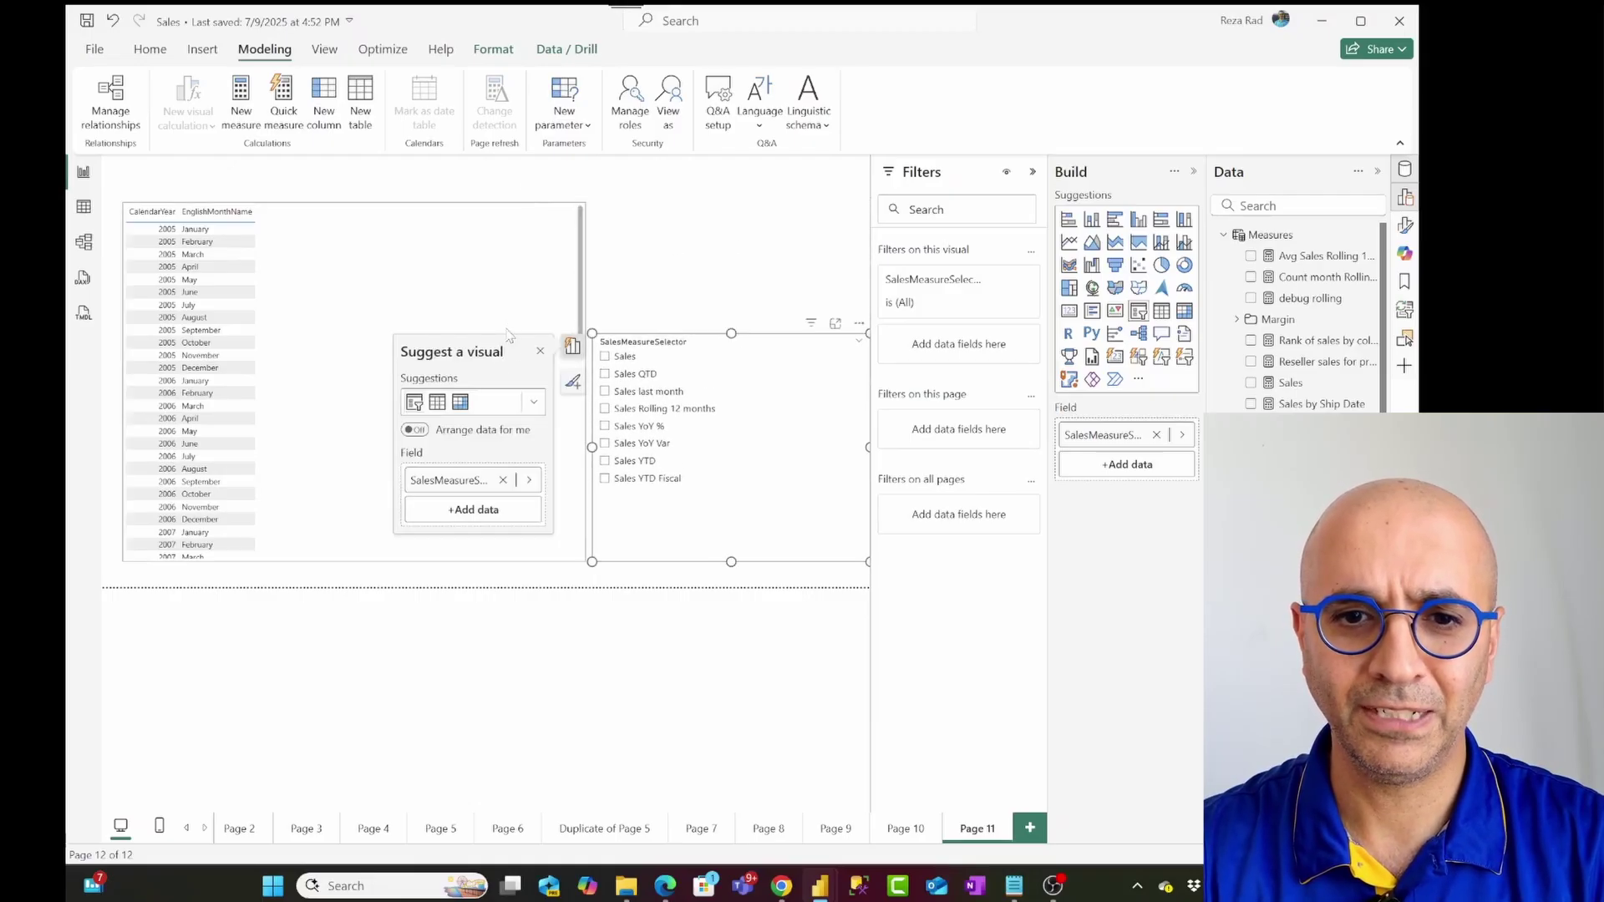
# Add SalesMeasureSelector to the year-and-month table's Columns.
pyautogui.click(514, 296)
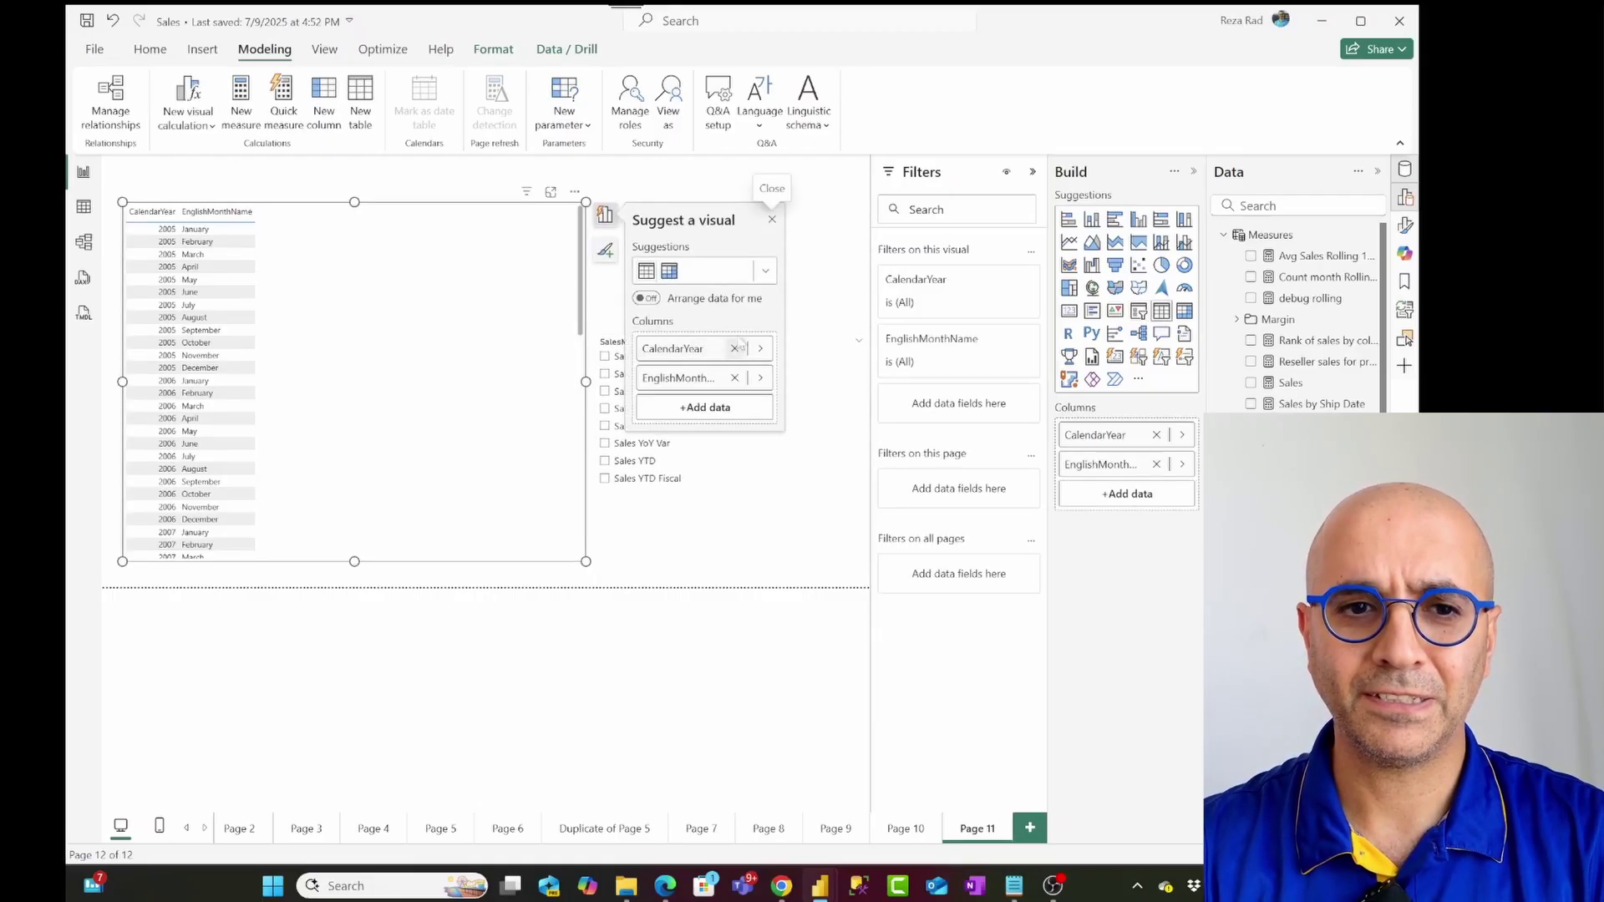
pyautogui.click(810, 347)
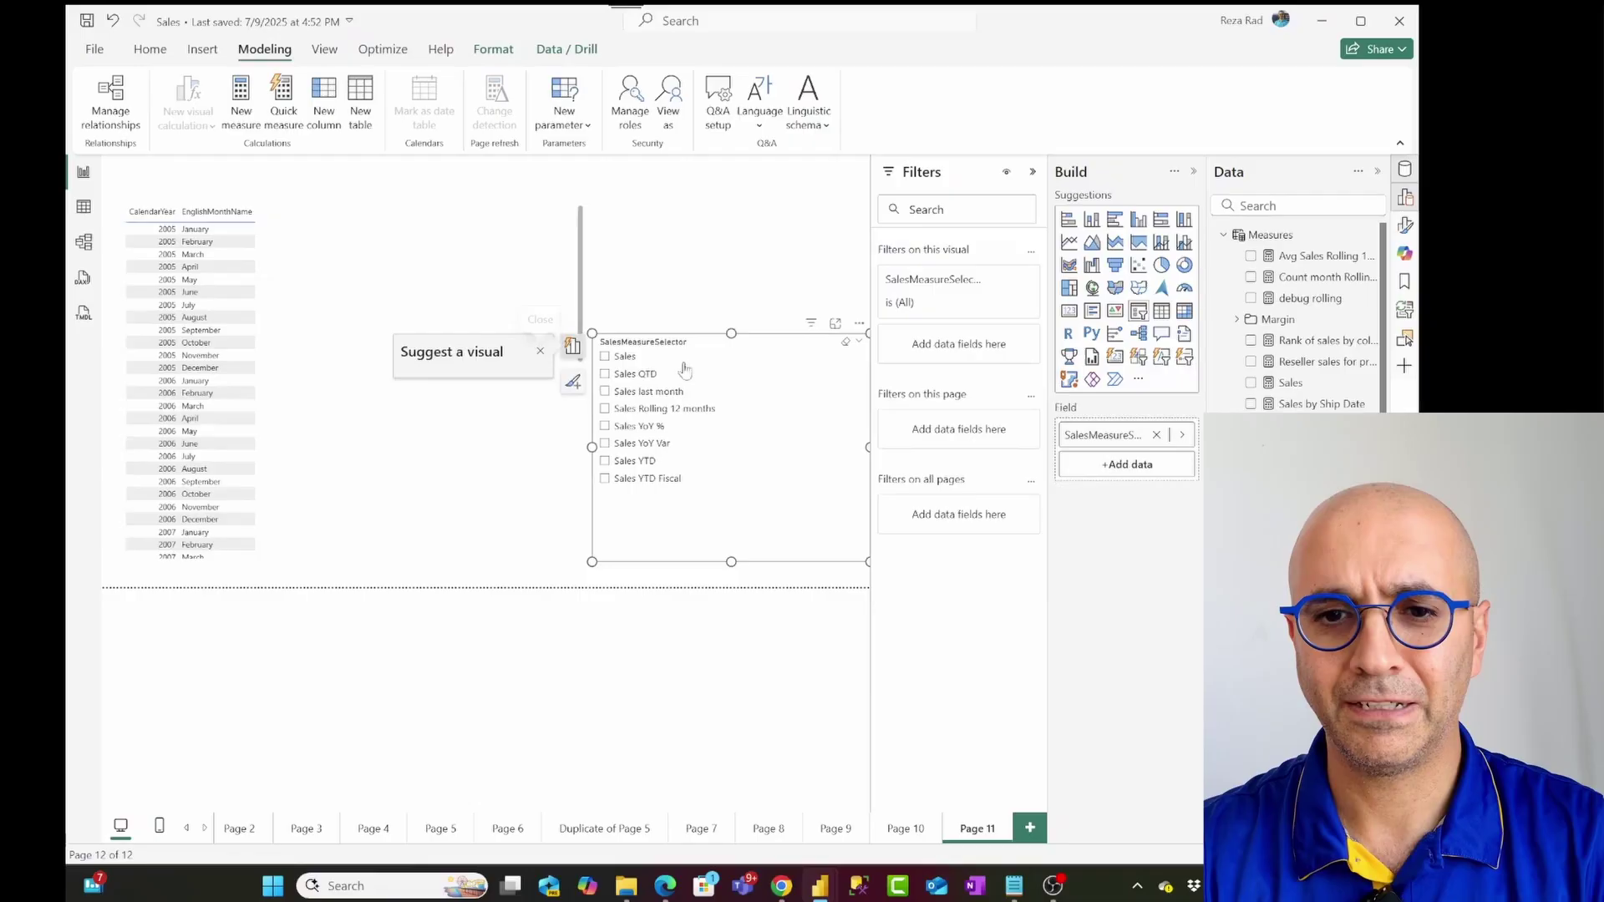
pyautogui.click(514, 276)
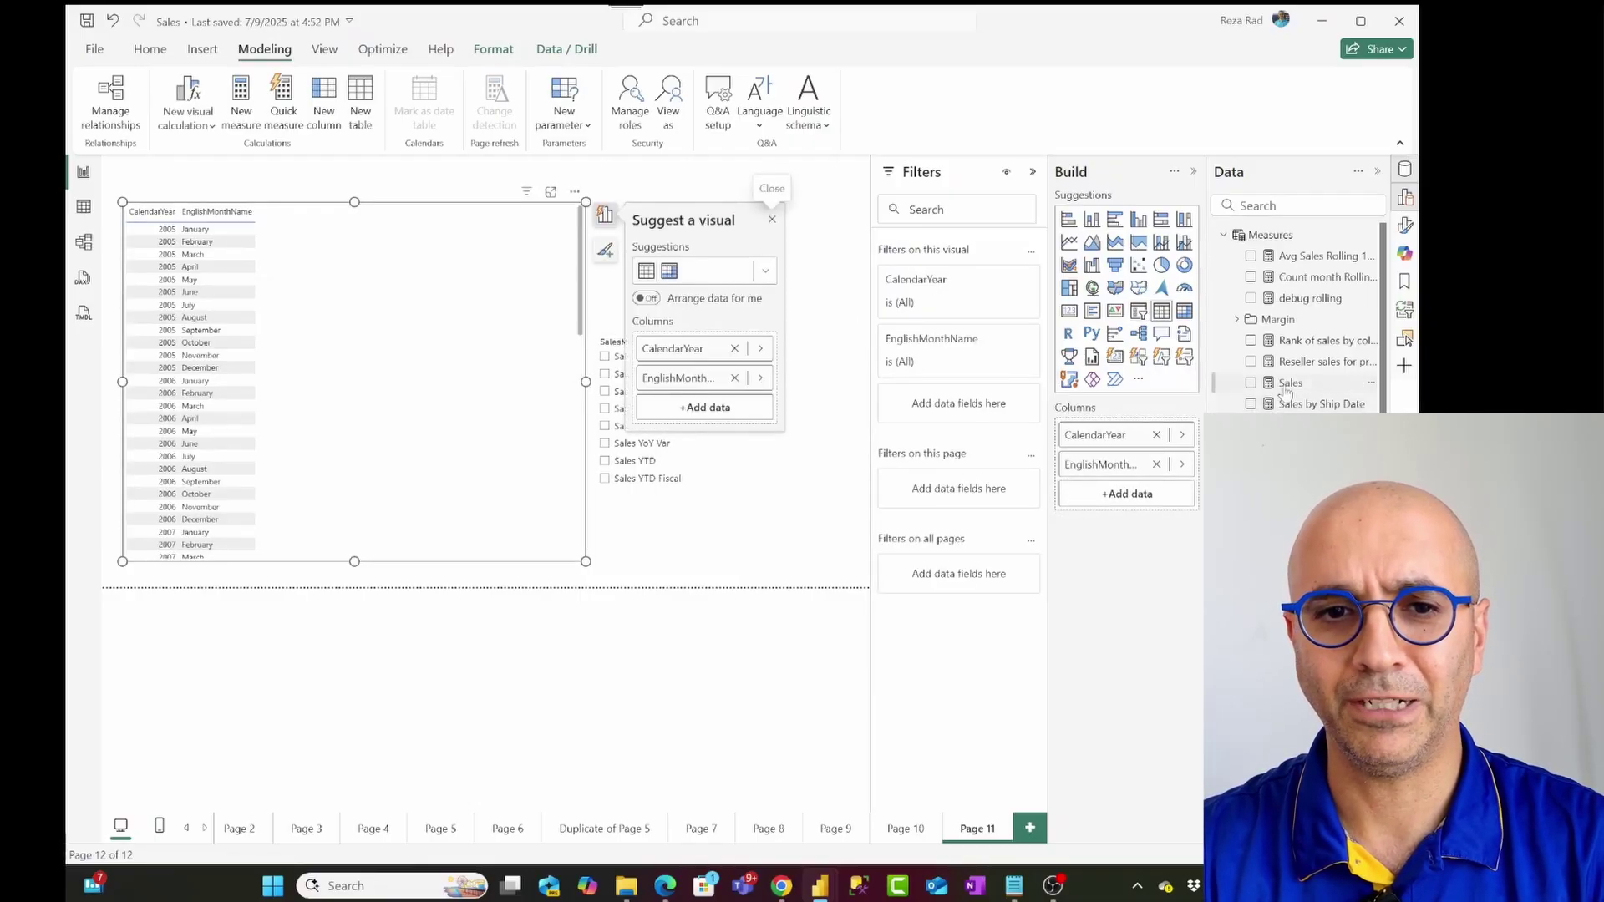
pyautogui.click(1224, 239)
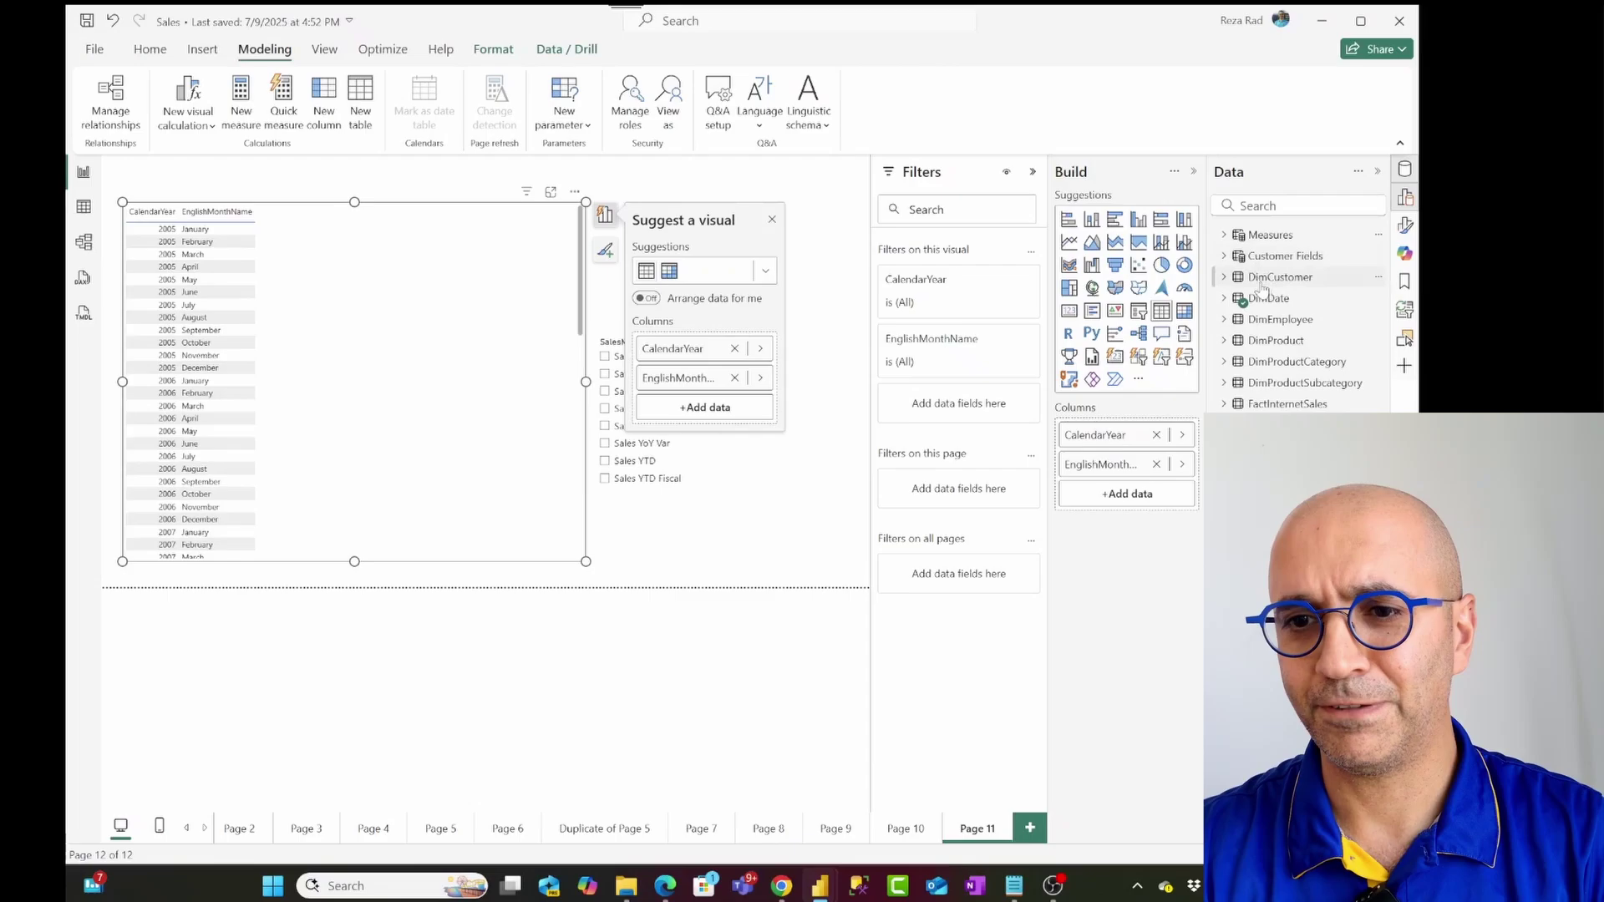
pyautogui.click(1249, 467)
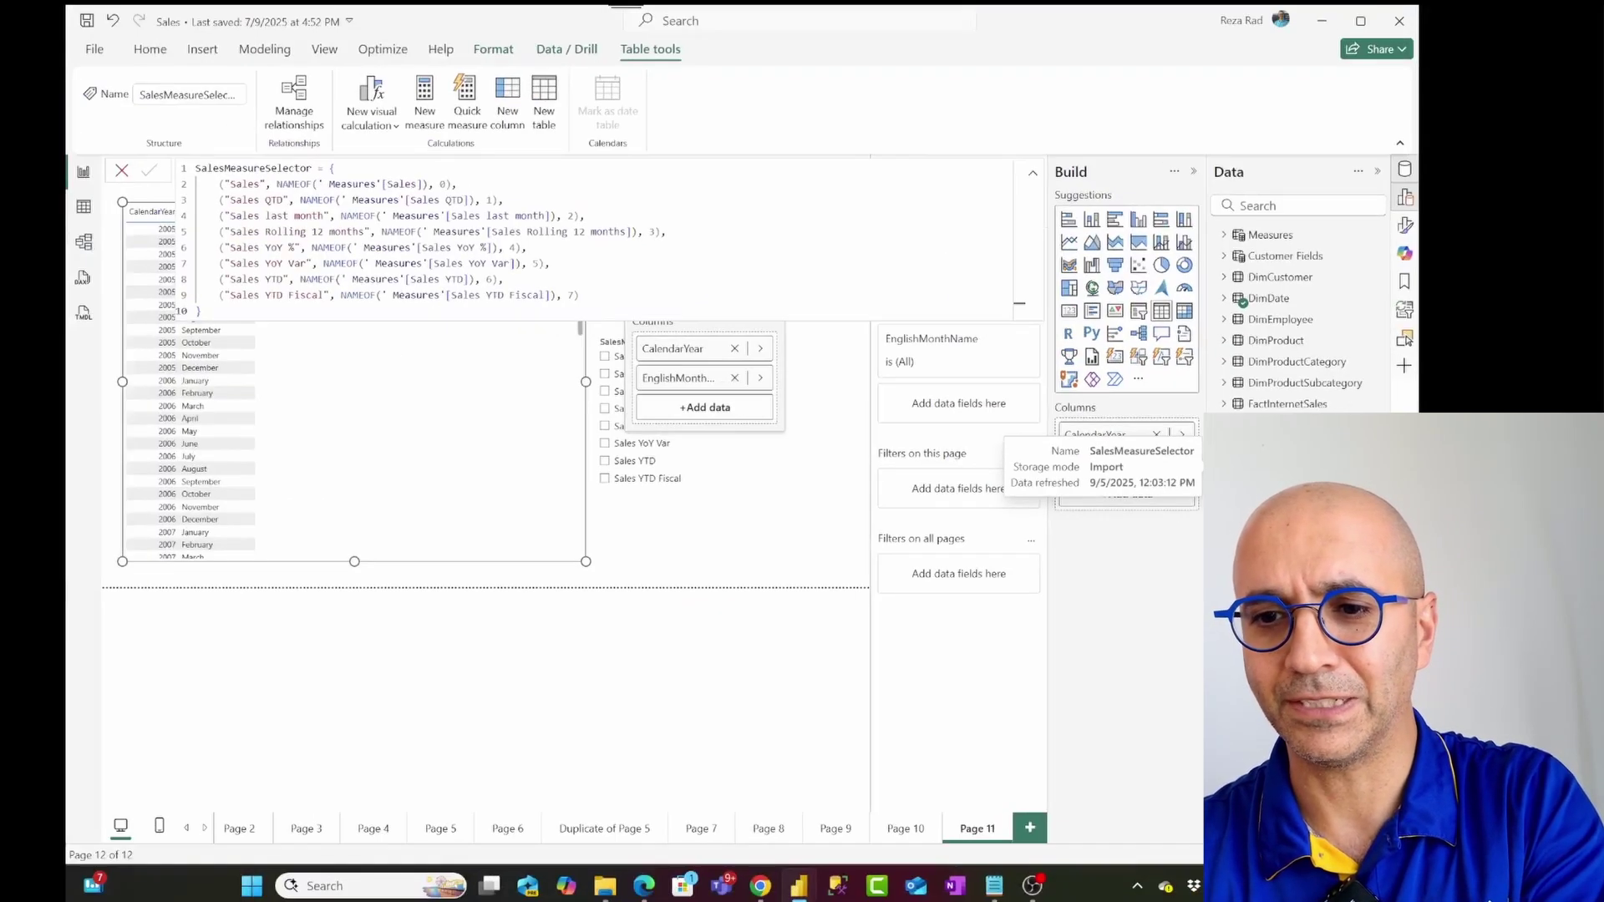
pyautogui.moveTo(1249, 467); pyautogui.dragTo(544, 440)
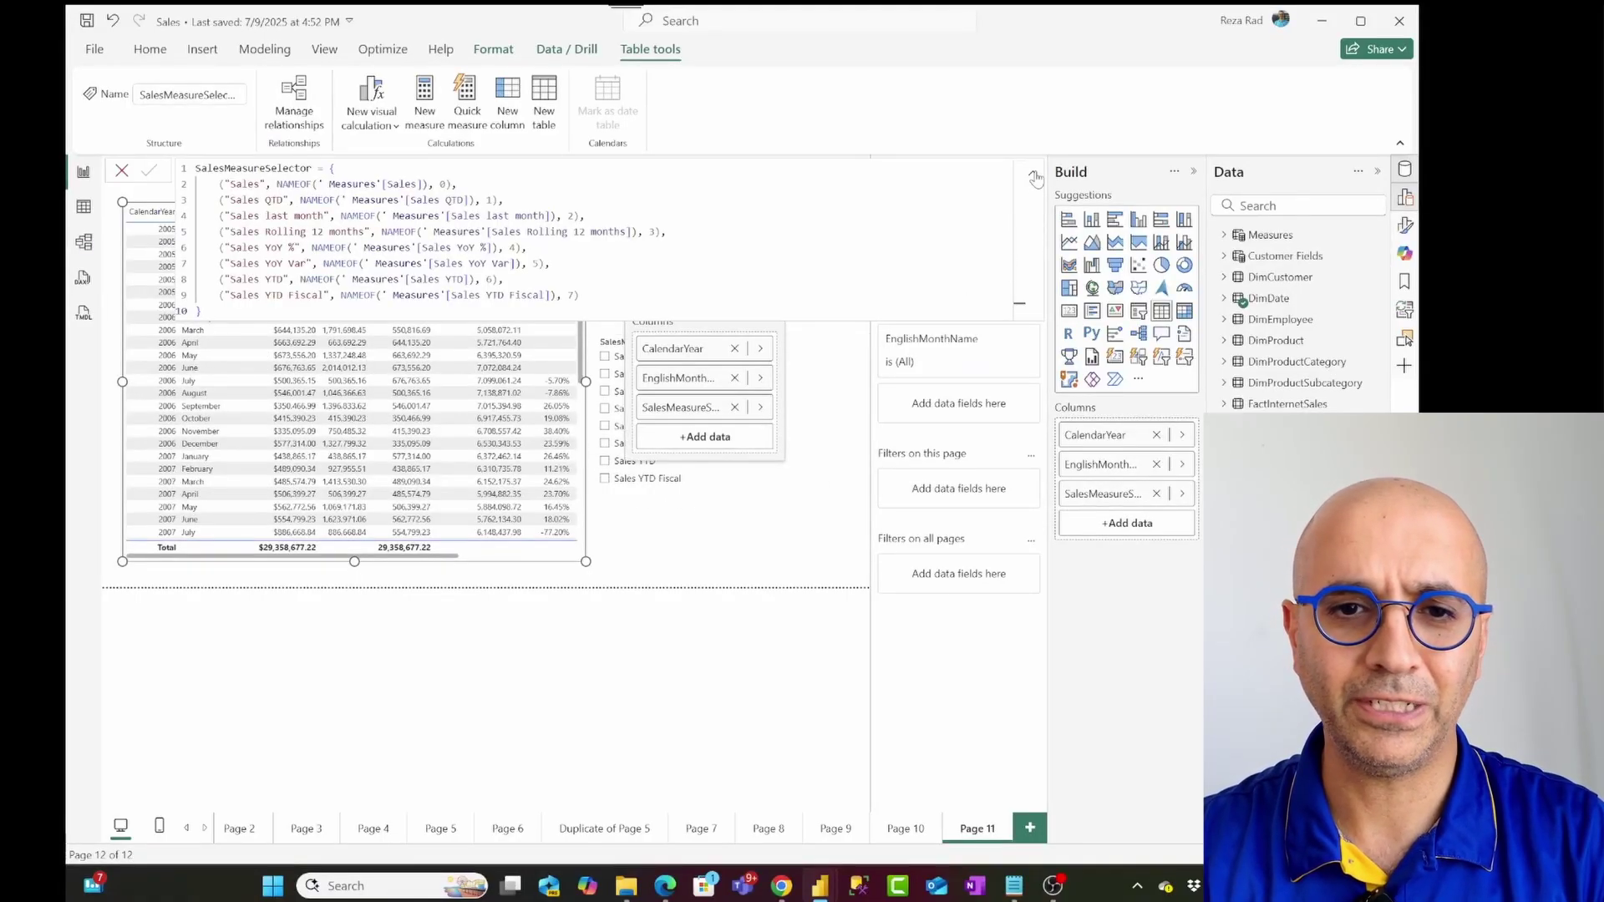
# Collapse the Filters, Build and Data panes and place the slicer beside the table.
pyautogui.click(711, 592)
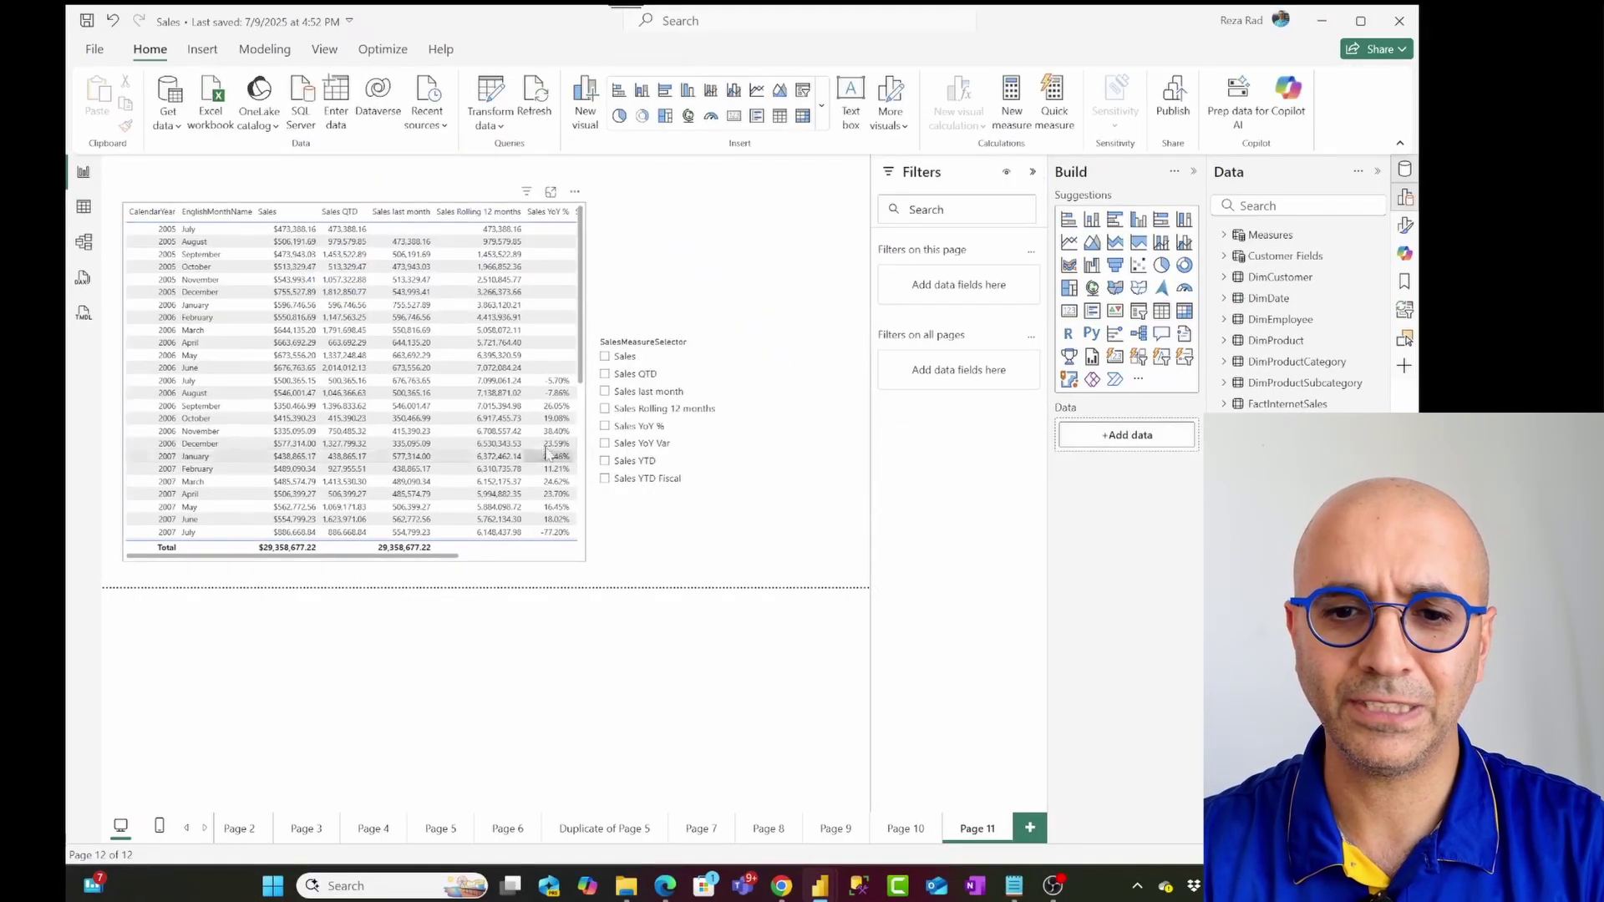
pyautogui.click(734, 345)
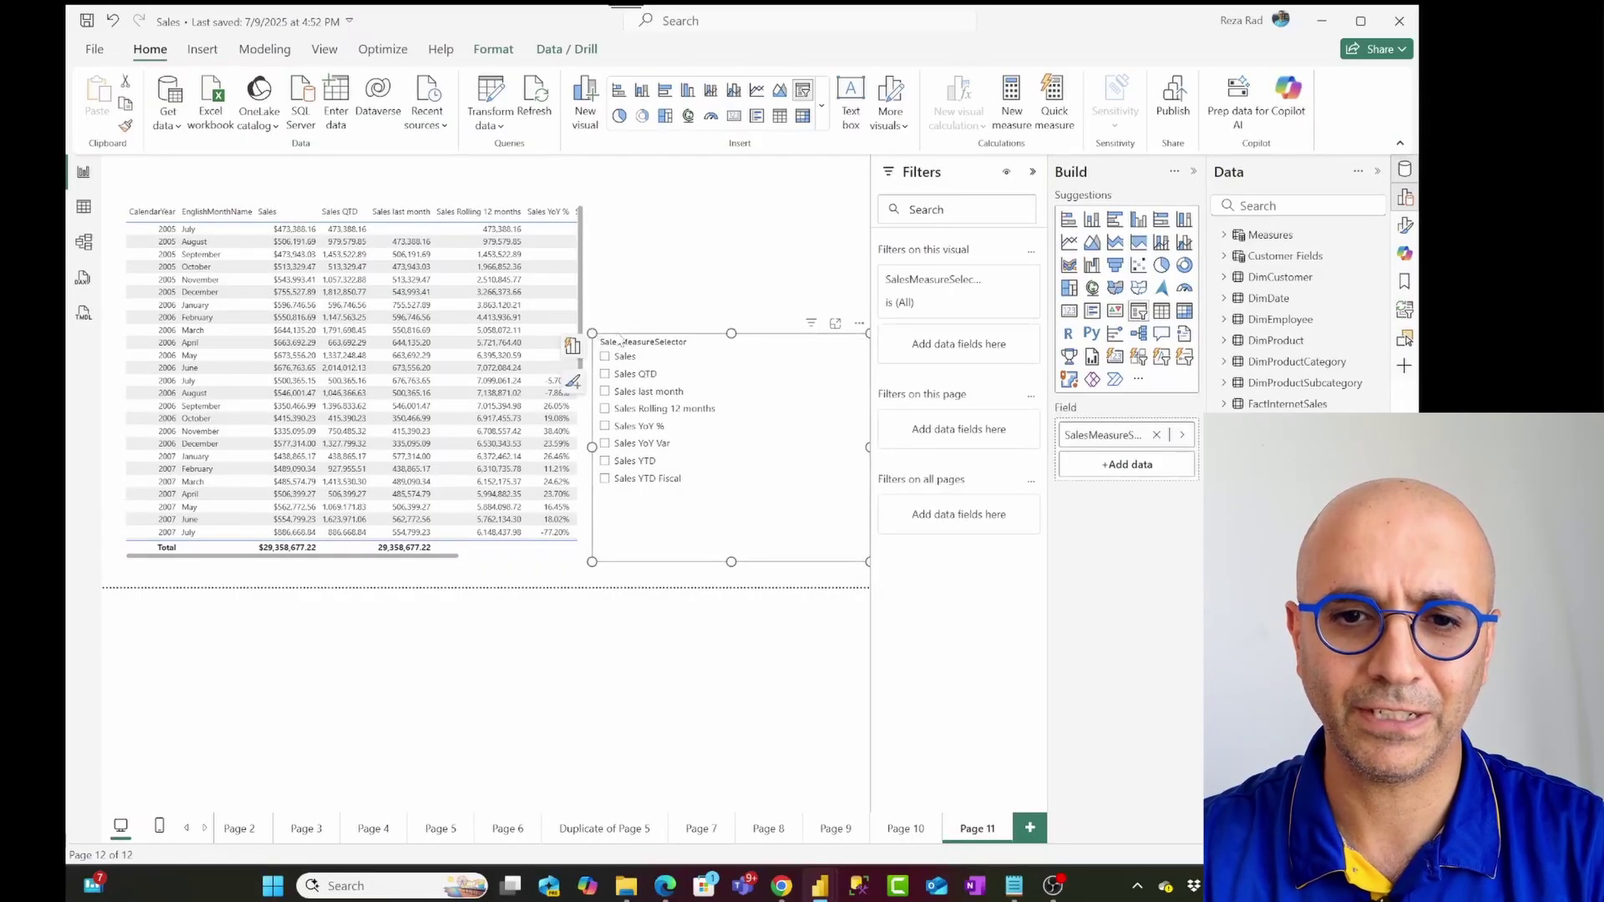
pyautogui.click(1033, 171)
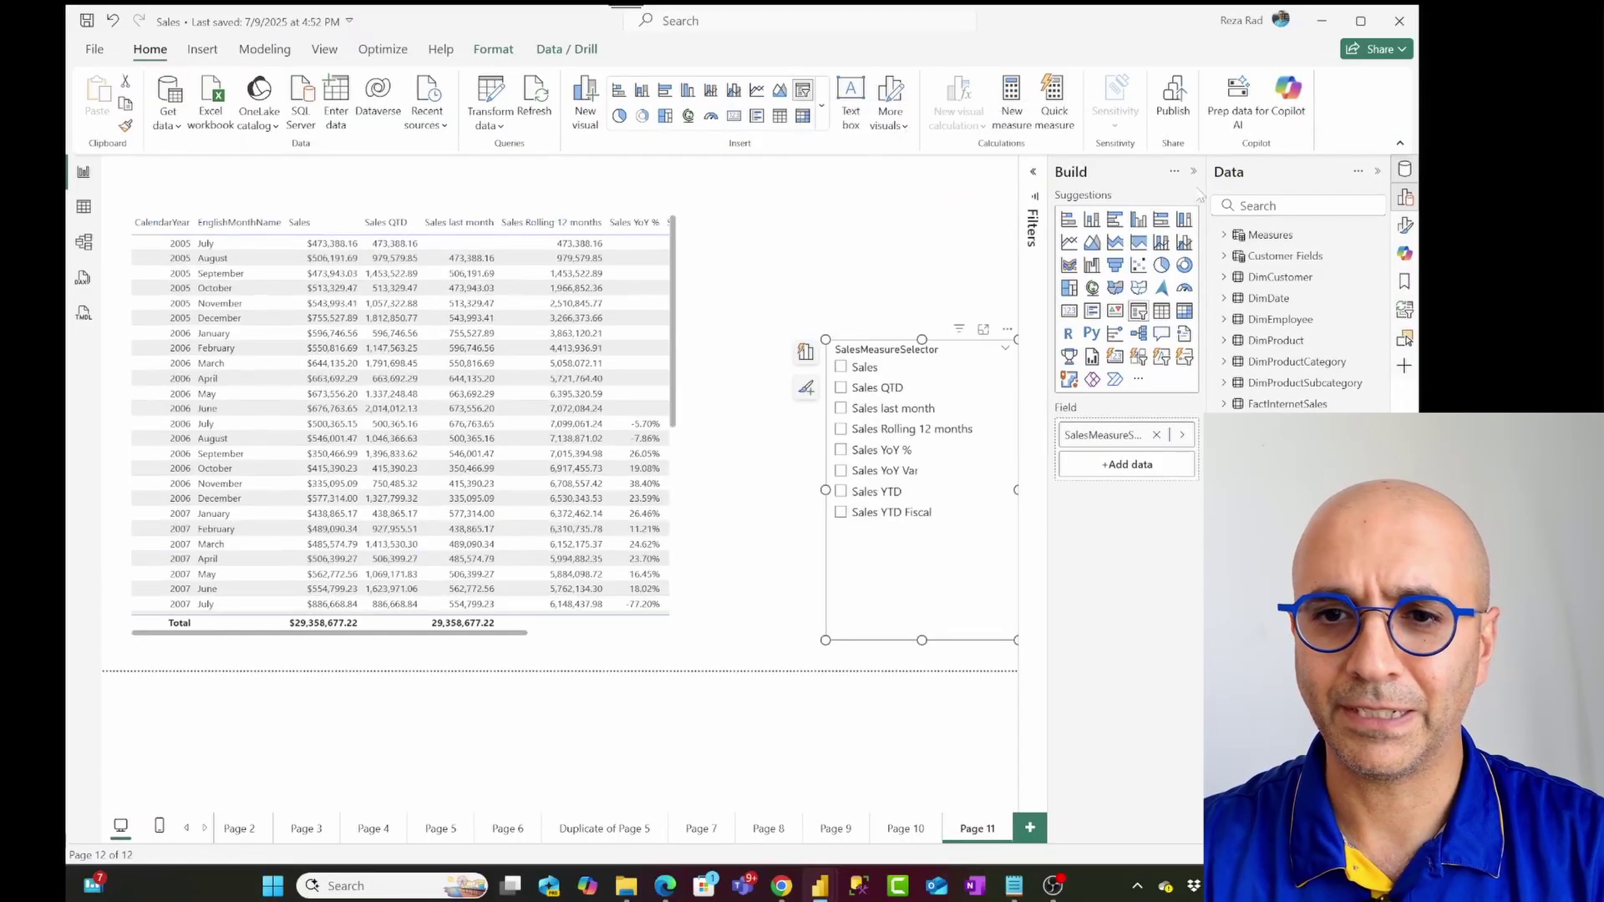
pyautogui.click(1193, 171)
pyautogui.click(1378, 171)
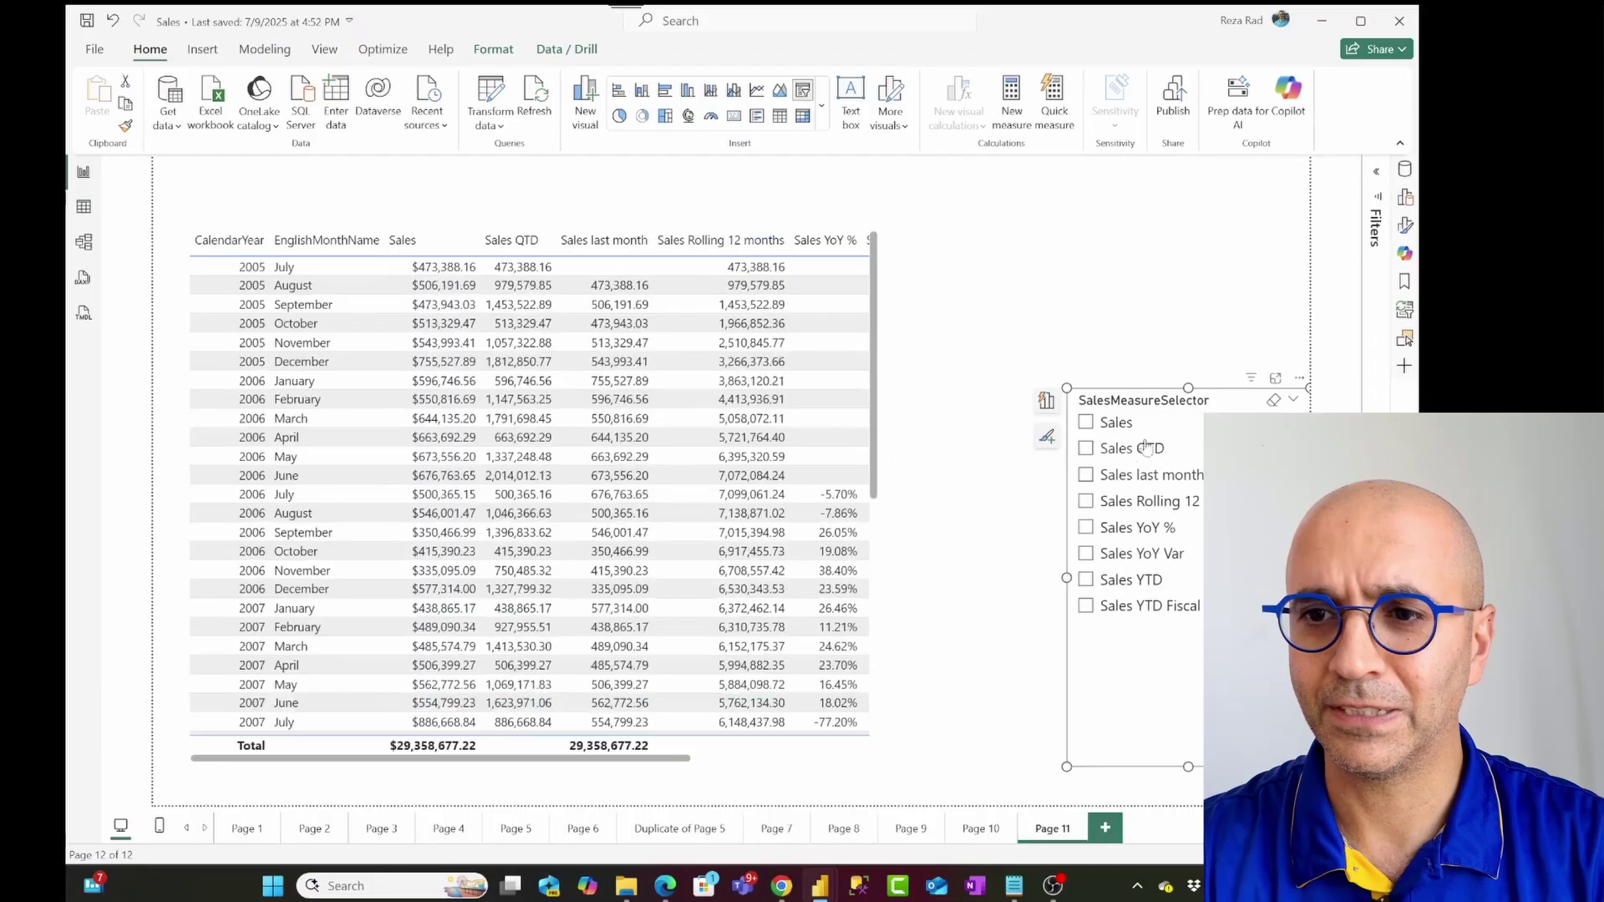
pyautogui.moveTo(1228, 407); pyautogui.dragTo(1125, 308)
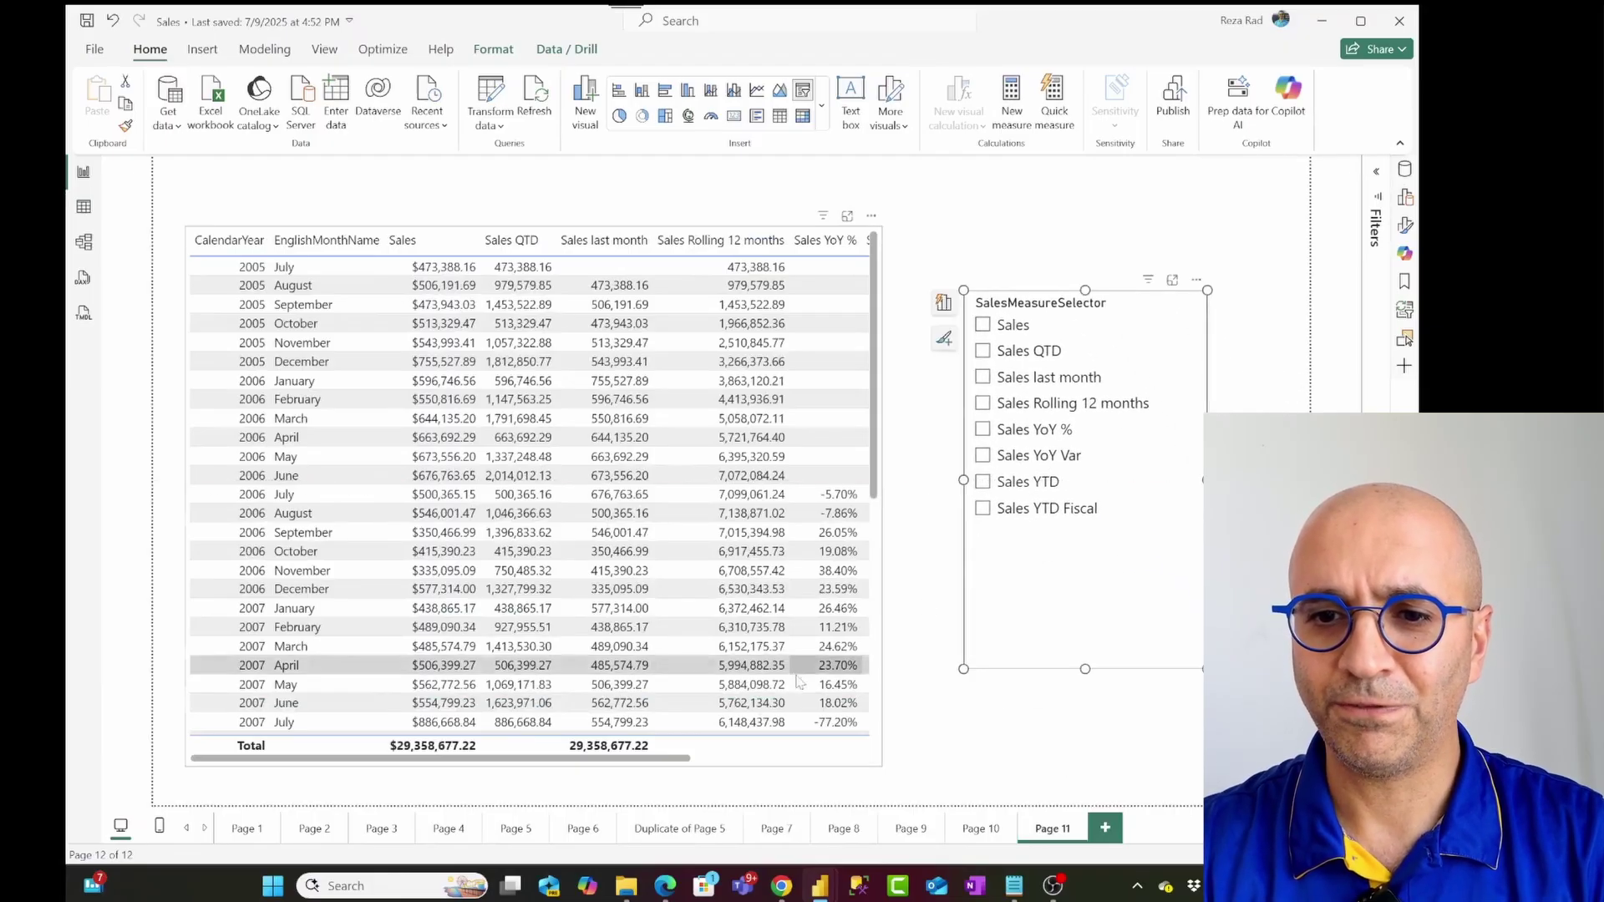
pyautogui.moveTo(659, 760); pyautogui.dragTo(590, 778)
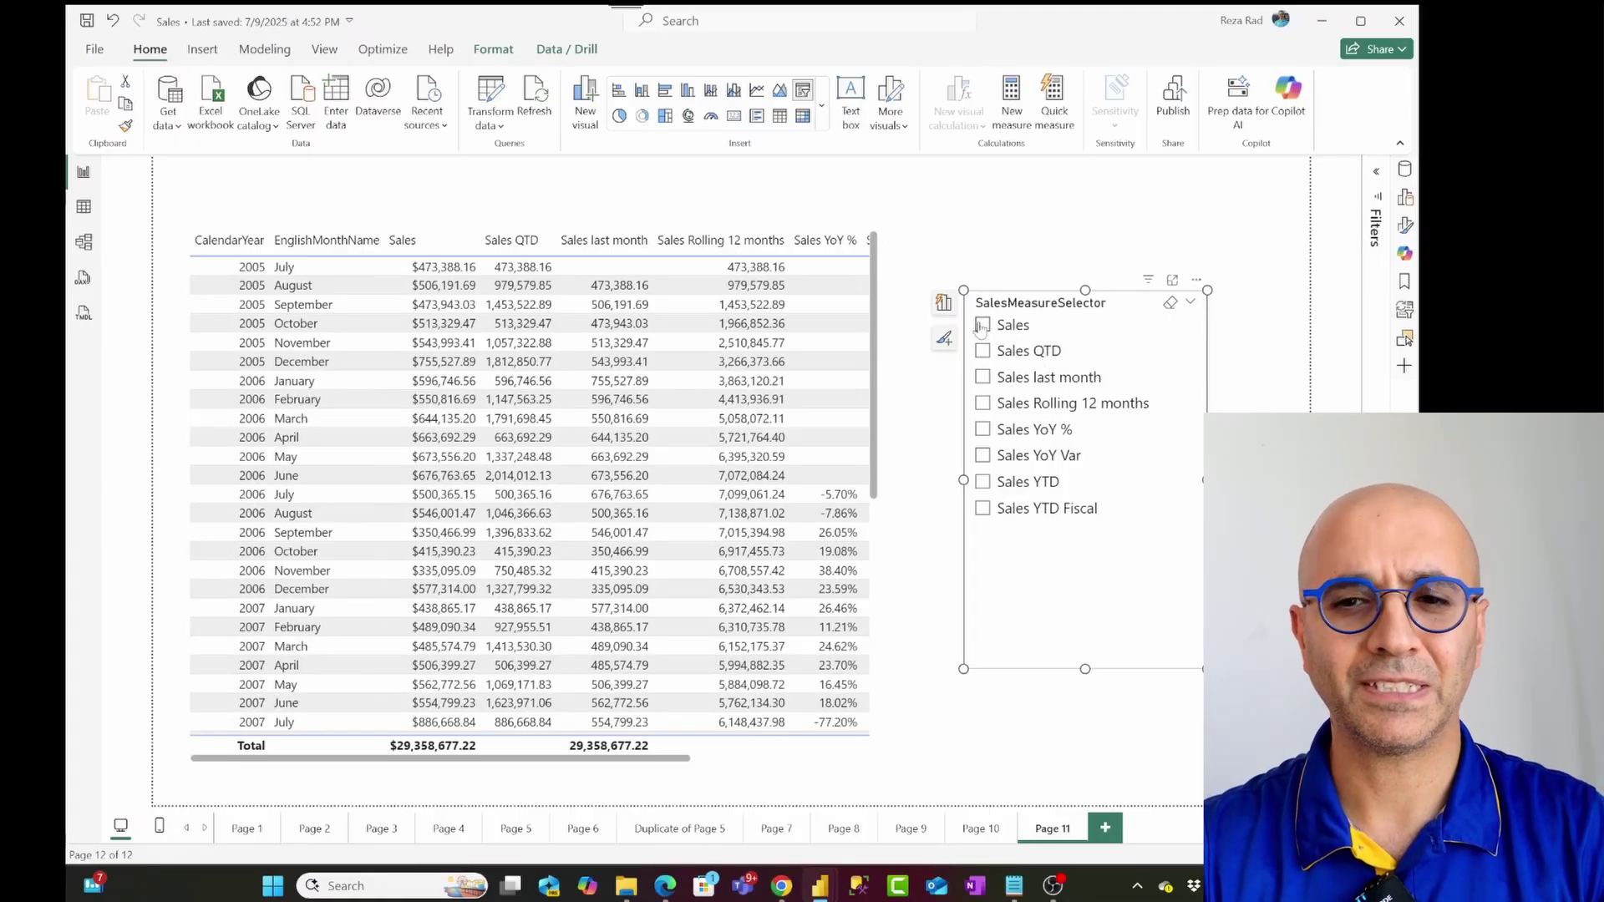
# Step through single measures from Sales QTD down to Sales YTD and back.
pyautogui.click(983, 350)
pyautogui.click(984, 377)
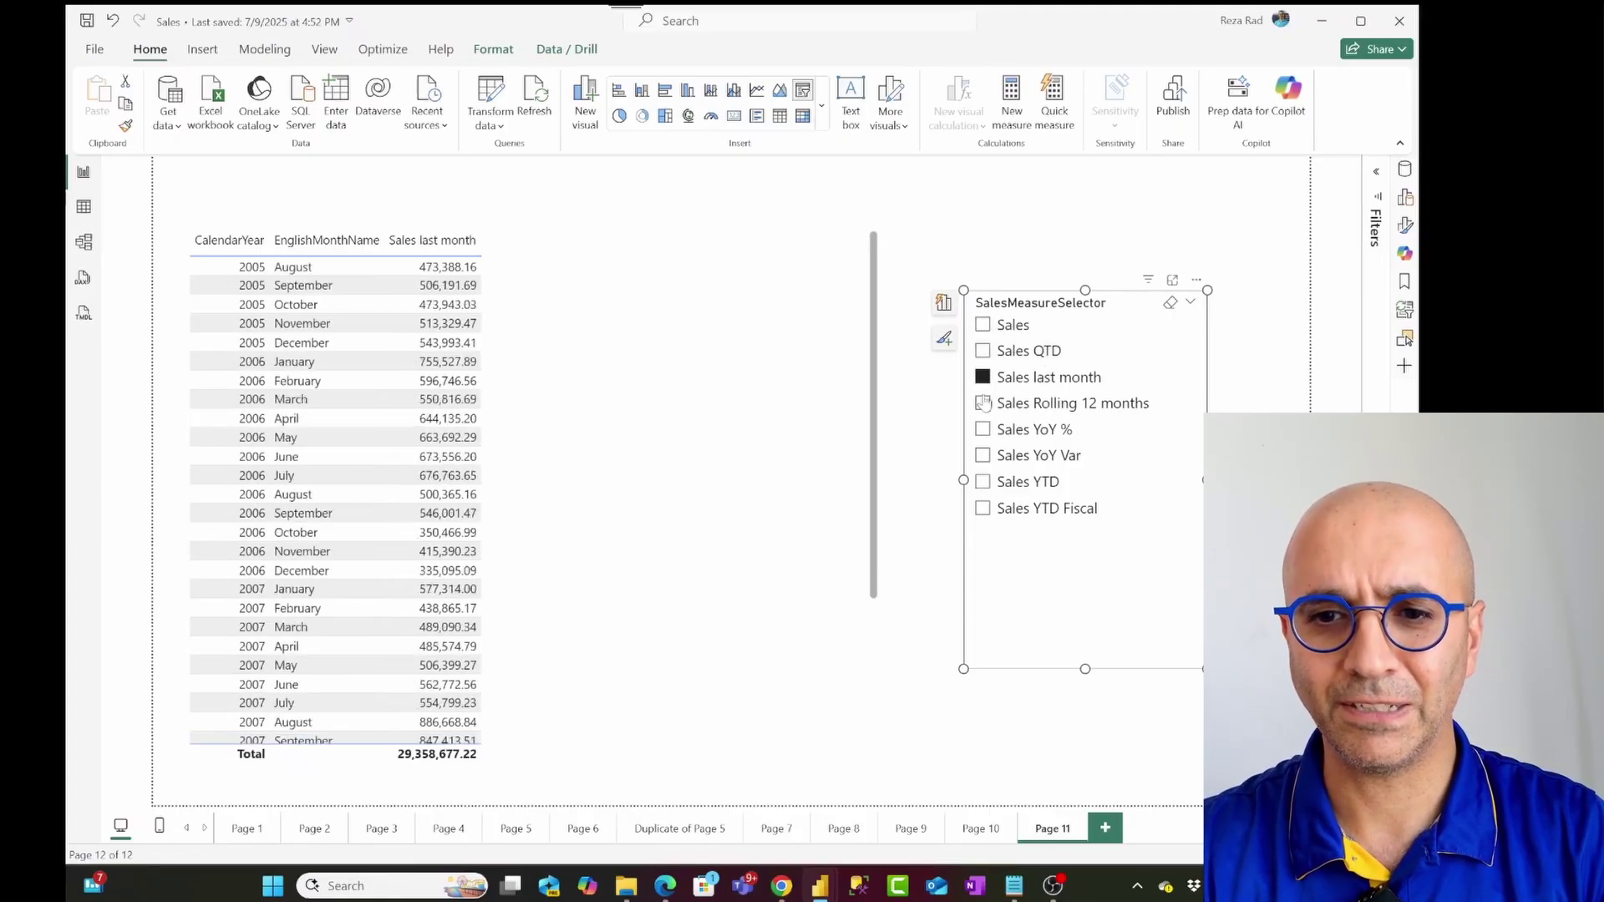
pyautogui.click(983, 403)
pyautogui.click(982, 430)
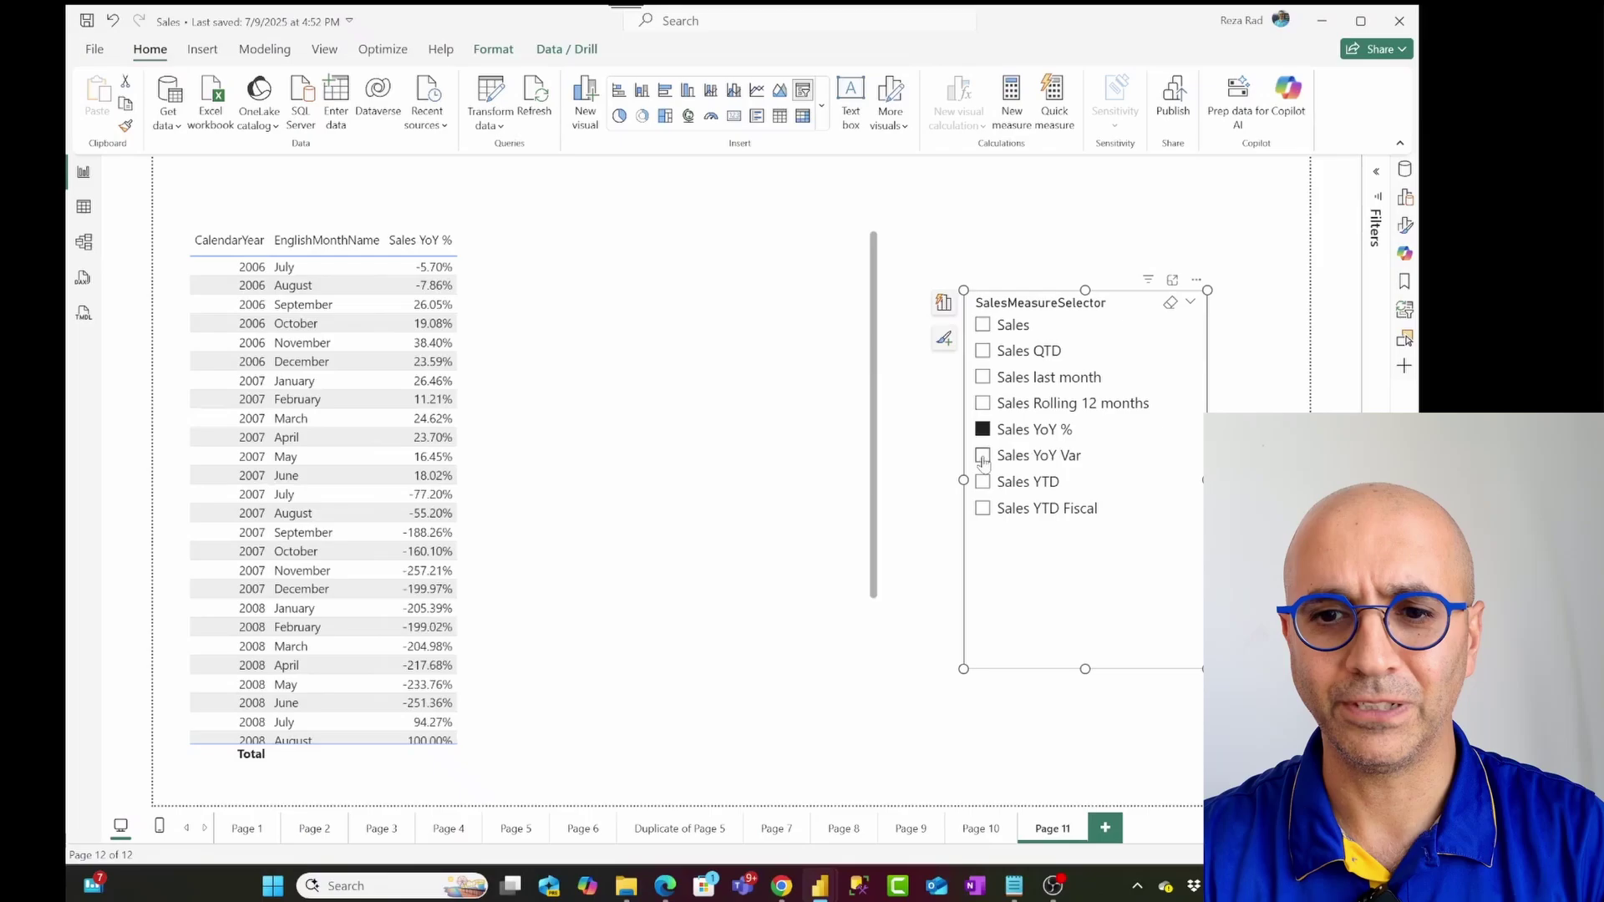
pyautogui.click(982, 455)
pyautogui.click(983, 481)
pyautogui.click(982, 455)
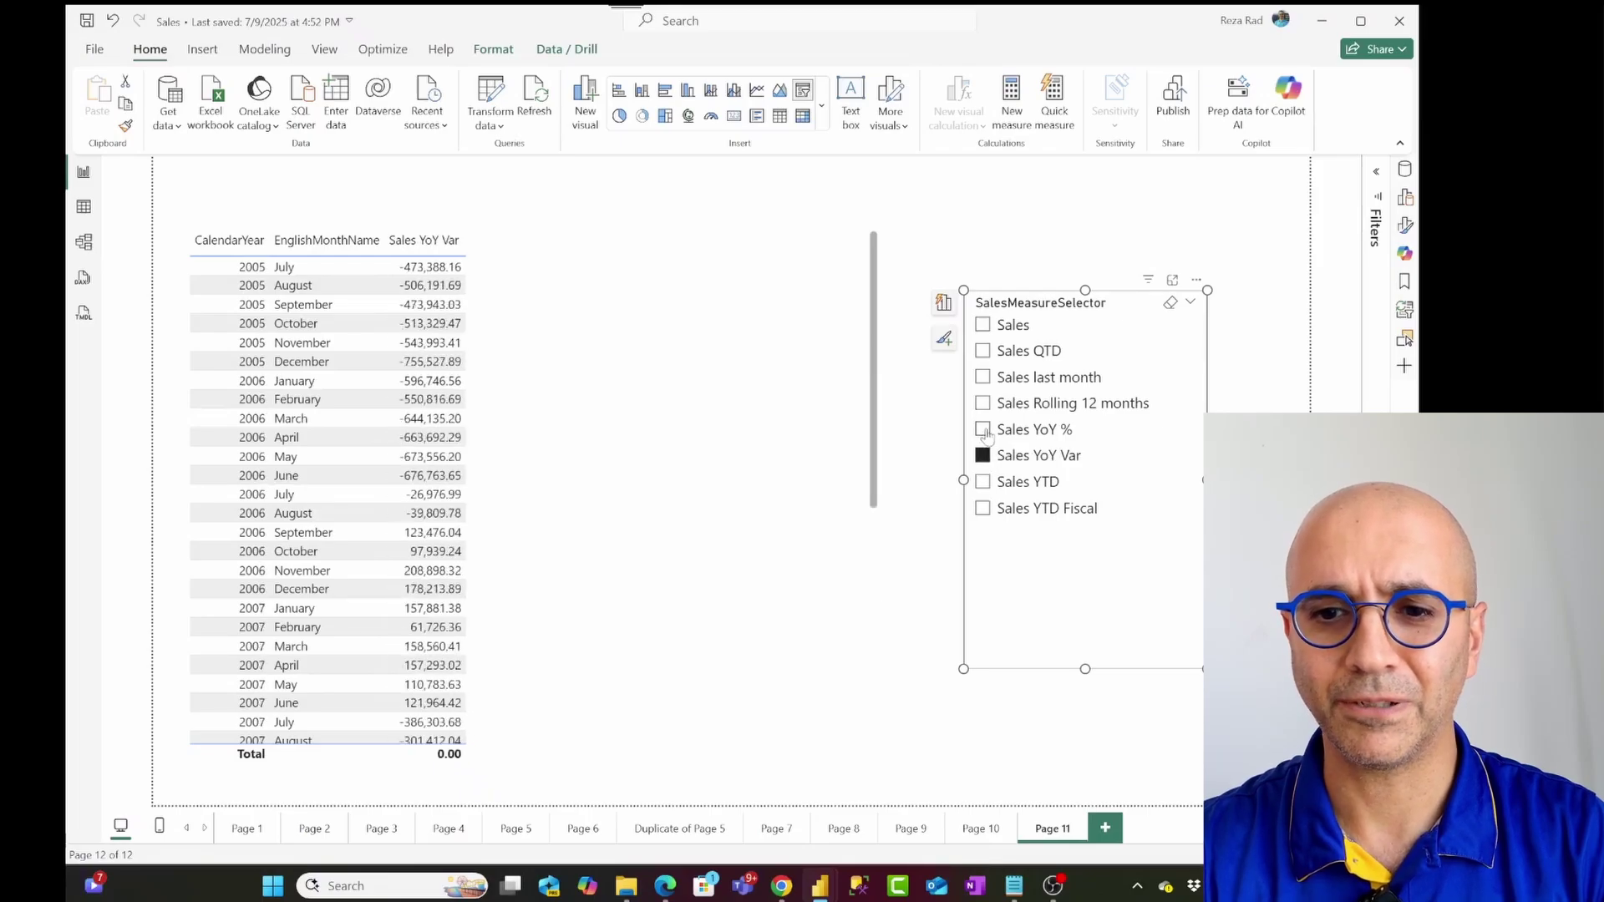
pyautogui.click(983, 429)
pyautogui.click(982, 402)
pyautogui.click(982, 377)
pyautogui.click(983, 350)
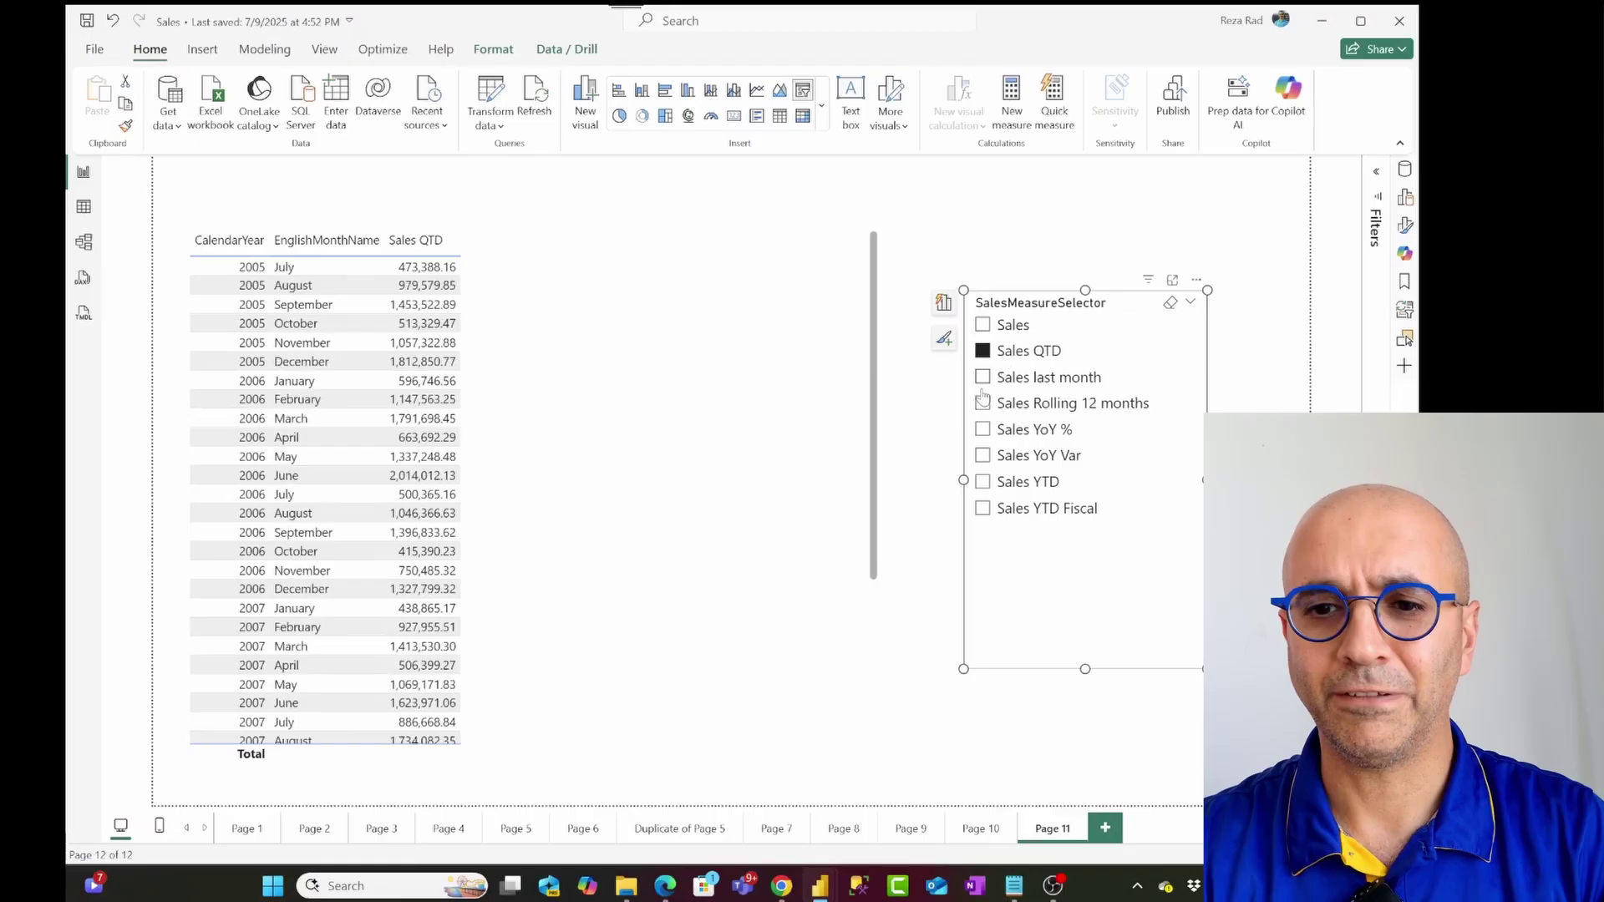
# Combine Sales QTD with Sales last month and Sales YTD, then clear to show all measures.
pyautogui.keyDown('ctrl'); pyautogui.click(982, 378); pyautogui.keyUp('ctrl')
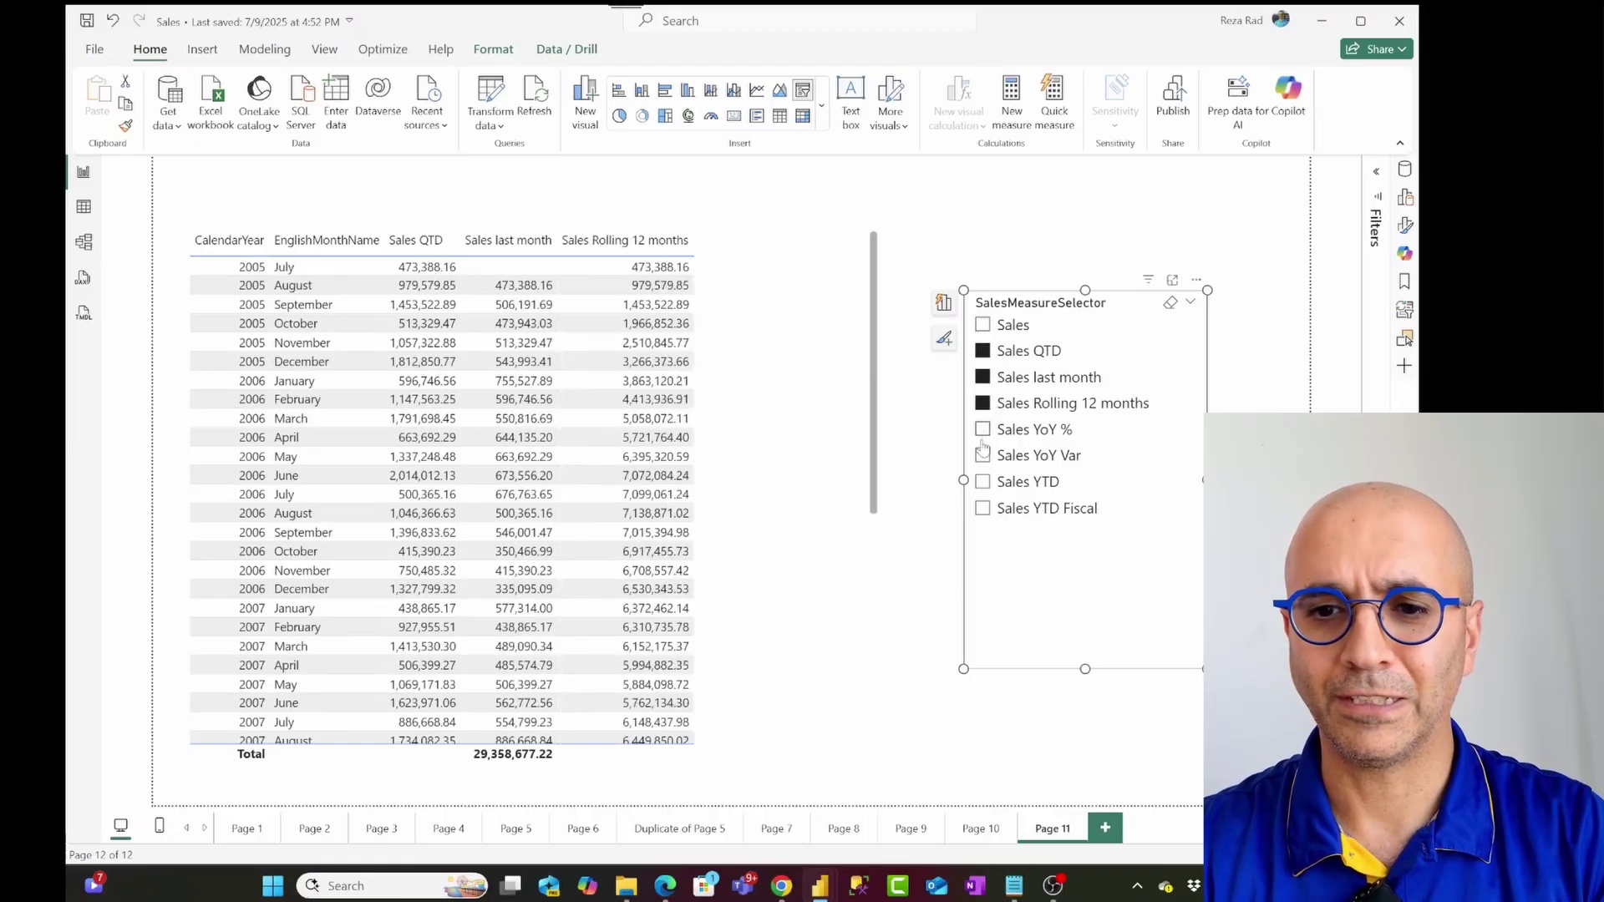
pyautogui.keyDown('ctrl'); pyautogui.click(984, 483); pyautogui.keyUp('ctrl')
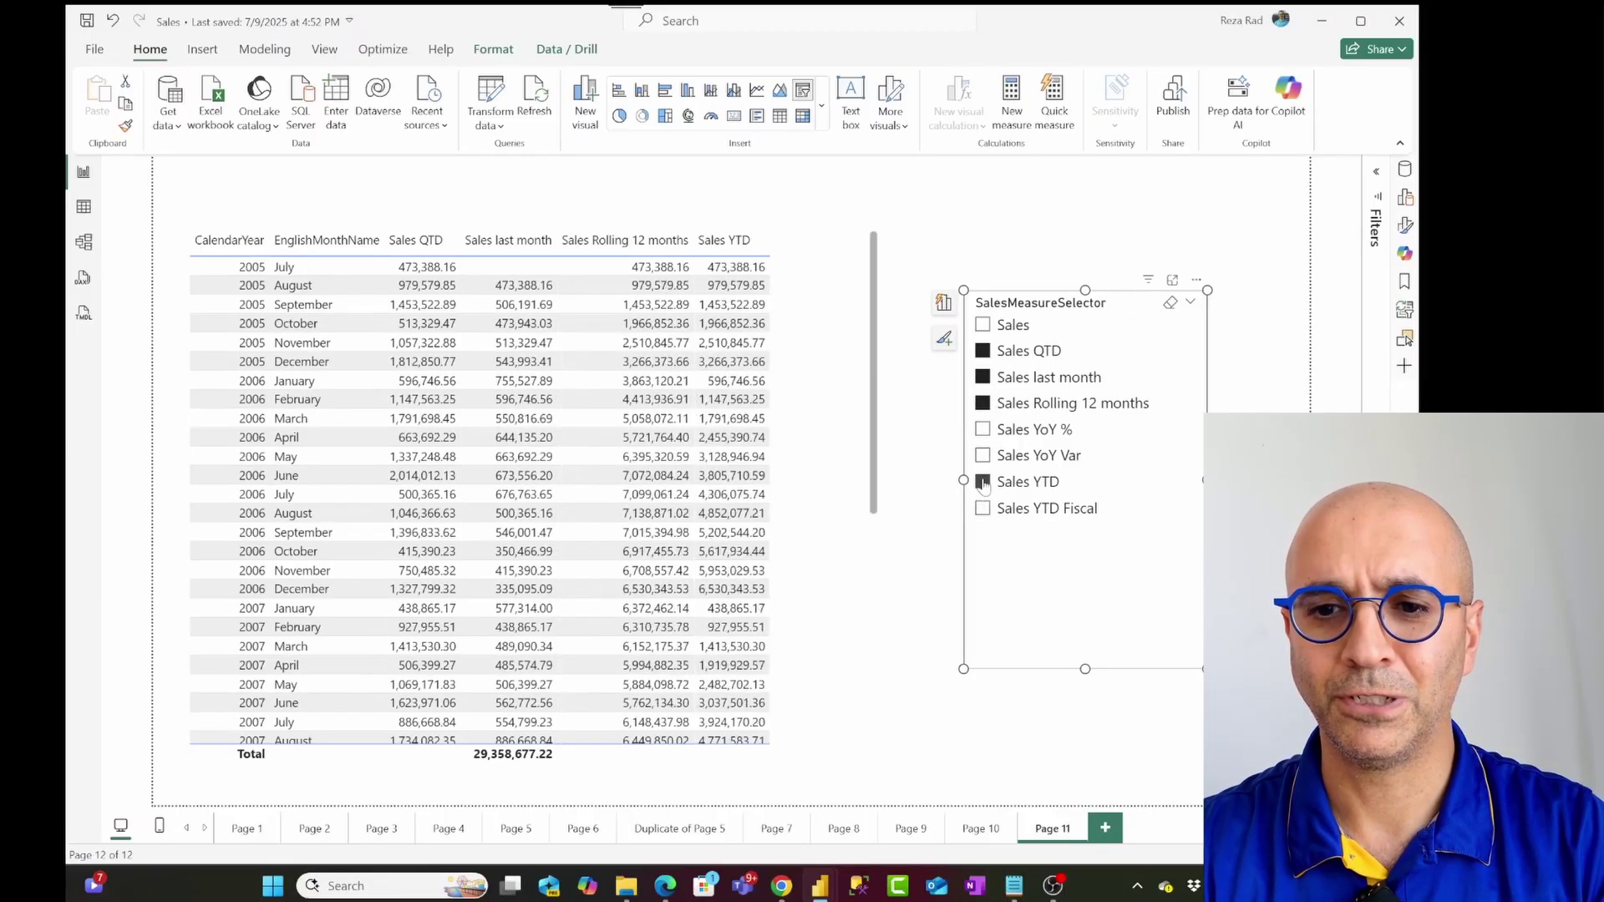
pyautogui.keyDown('ctrl'); pyautogui.click(983, 483); pyautogui.keyUp('ctrl')
pyautogui.keyDown('ctrl'); pyautogui.click(983, 404); pyautogui.keyUp('ctrl')
pyautogui.keyDown('ctrl'); pyautogui.click(983, 378); pyautogui.keyUp('ctrl')
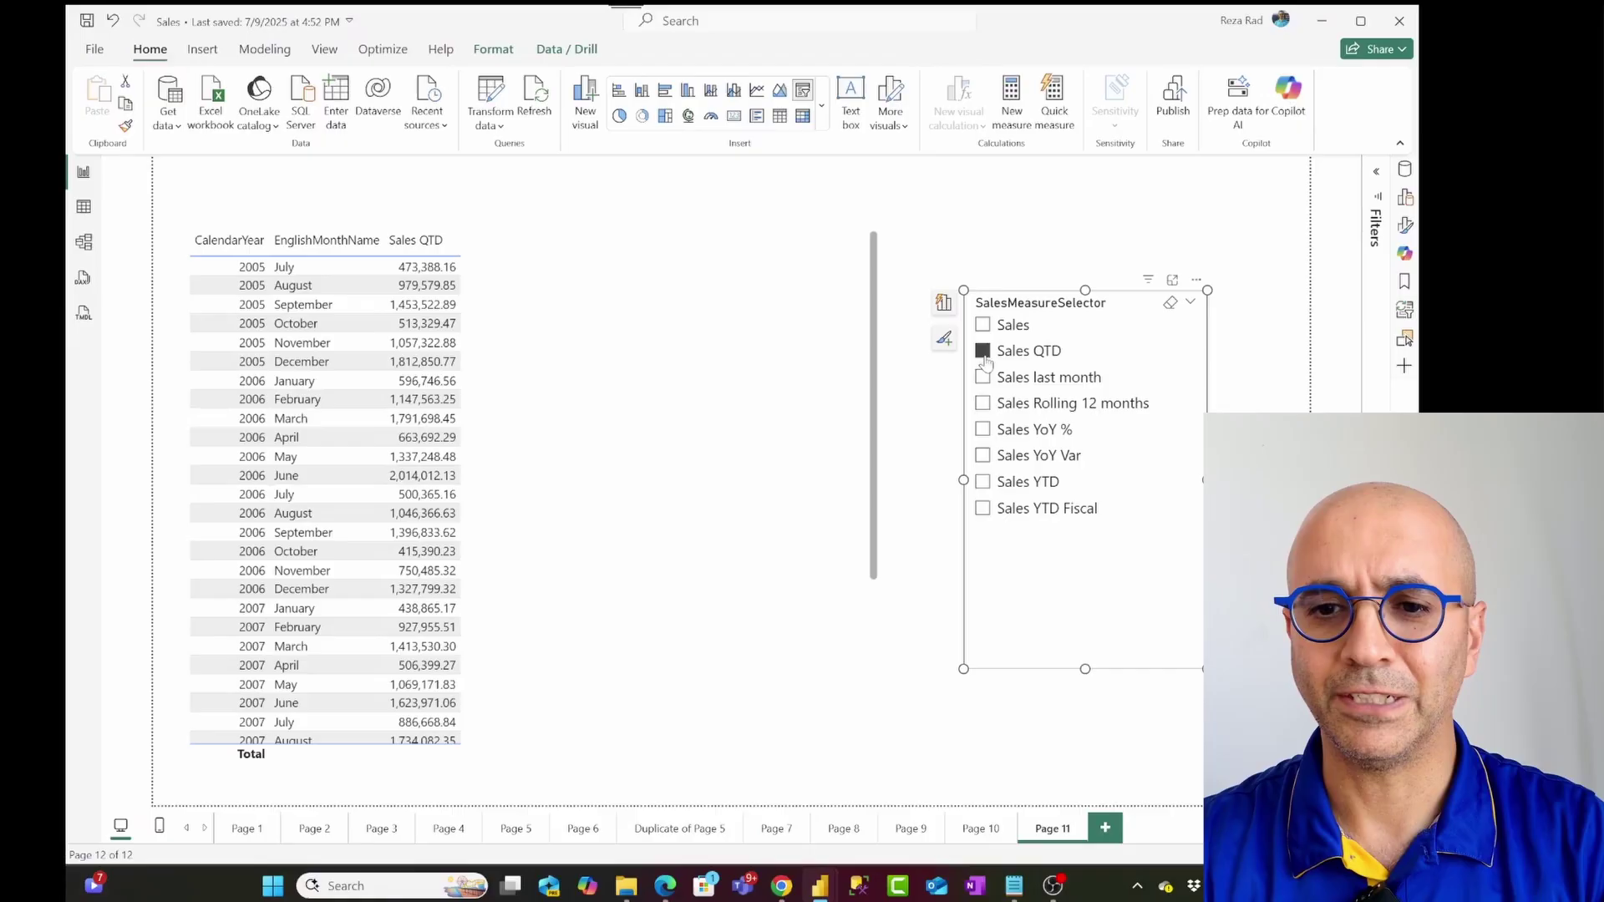
pyautogui.keyDown('ctrl'); pyautogui.click(983, 352); pyautogui.keyUp('ctrl')
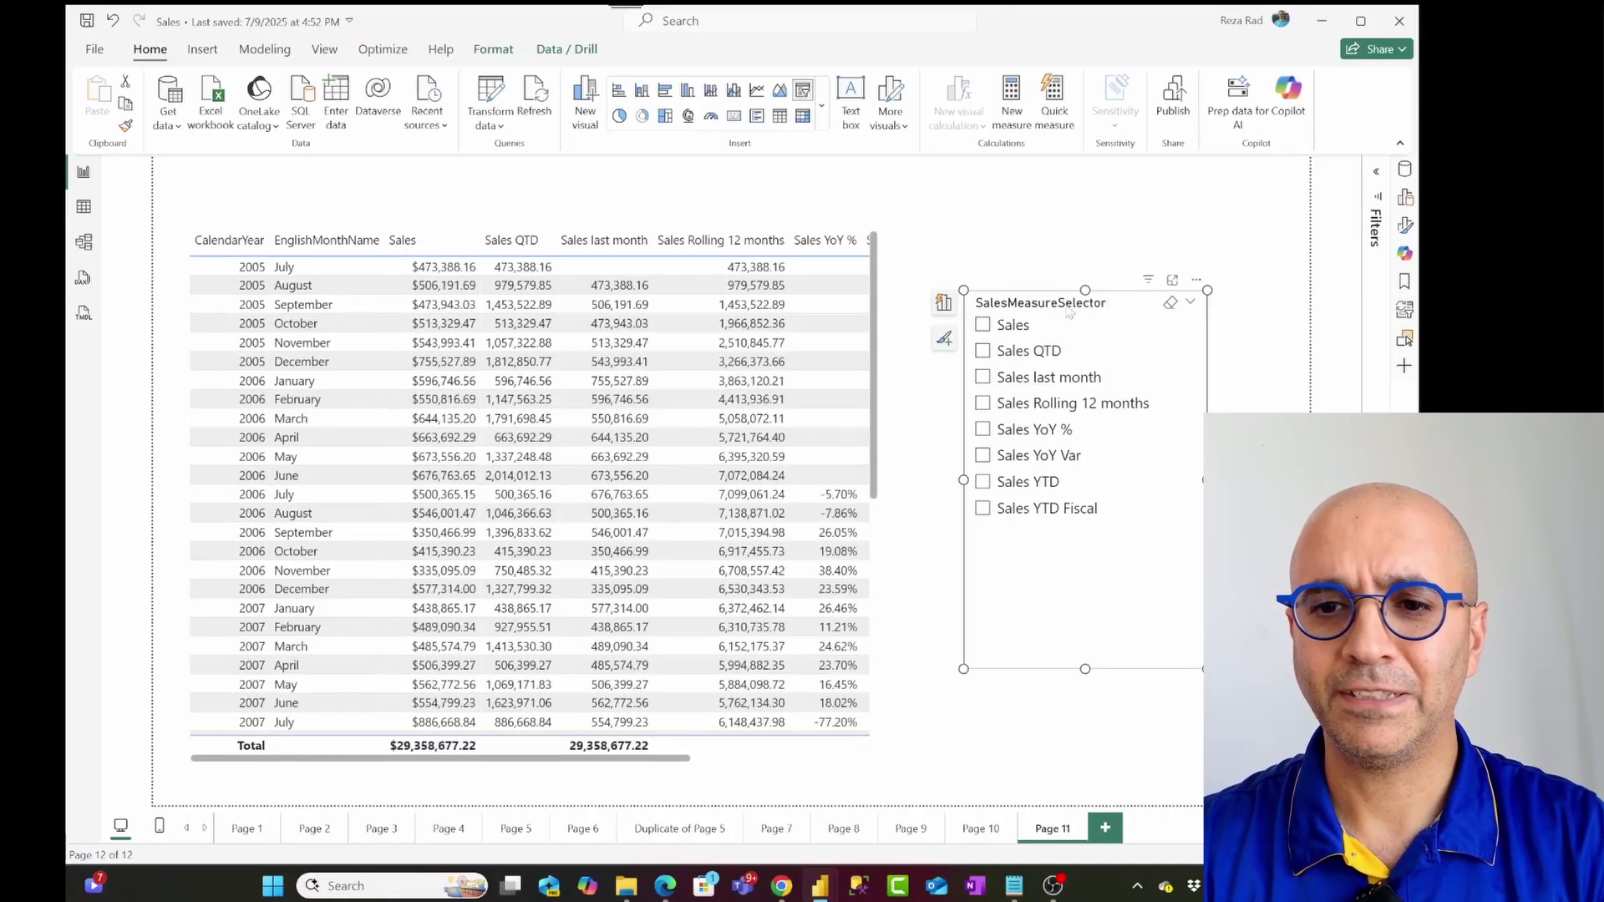
pyautogui.click(940, 351)
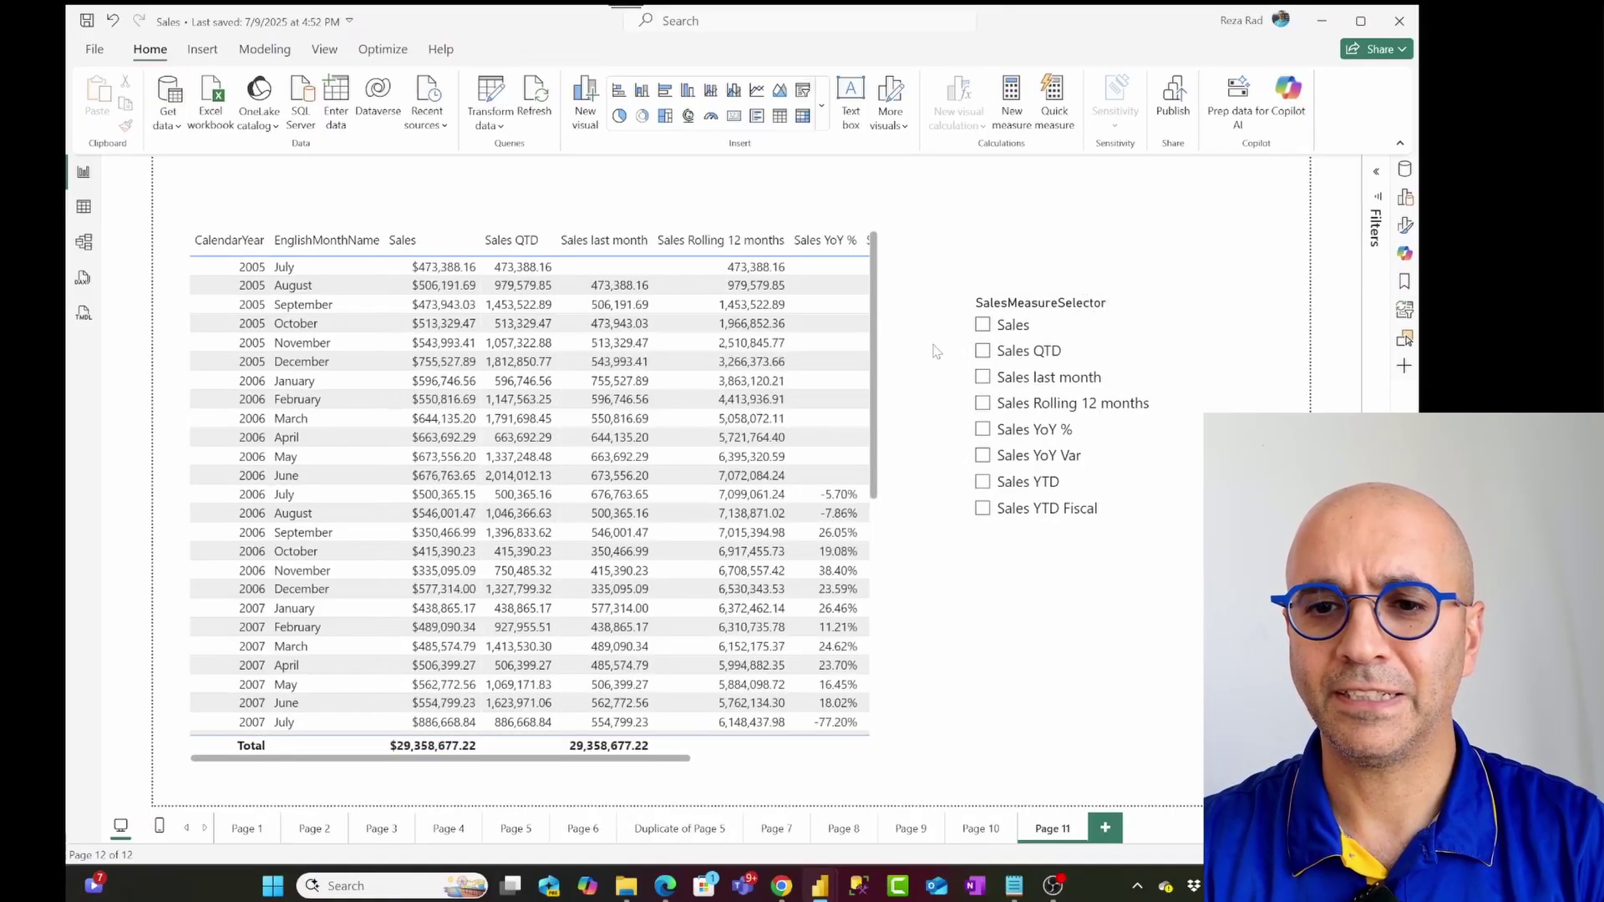
# Select Sales in the slicer and expand the slicer's selection settings in Format.
pyautogui.click(1012, 326)
pyautogui.click(848, 424)
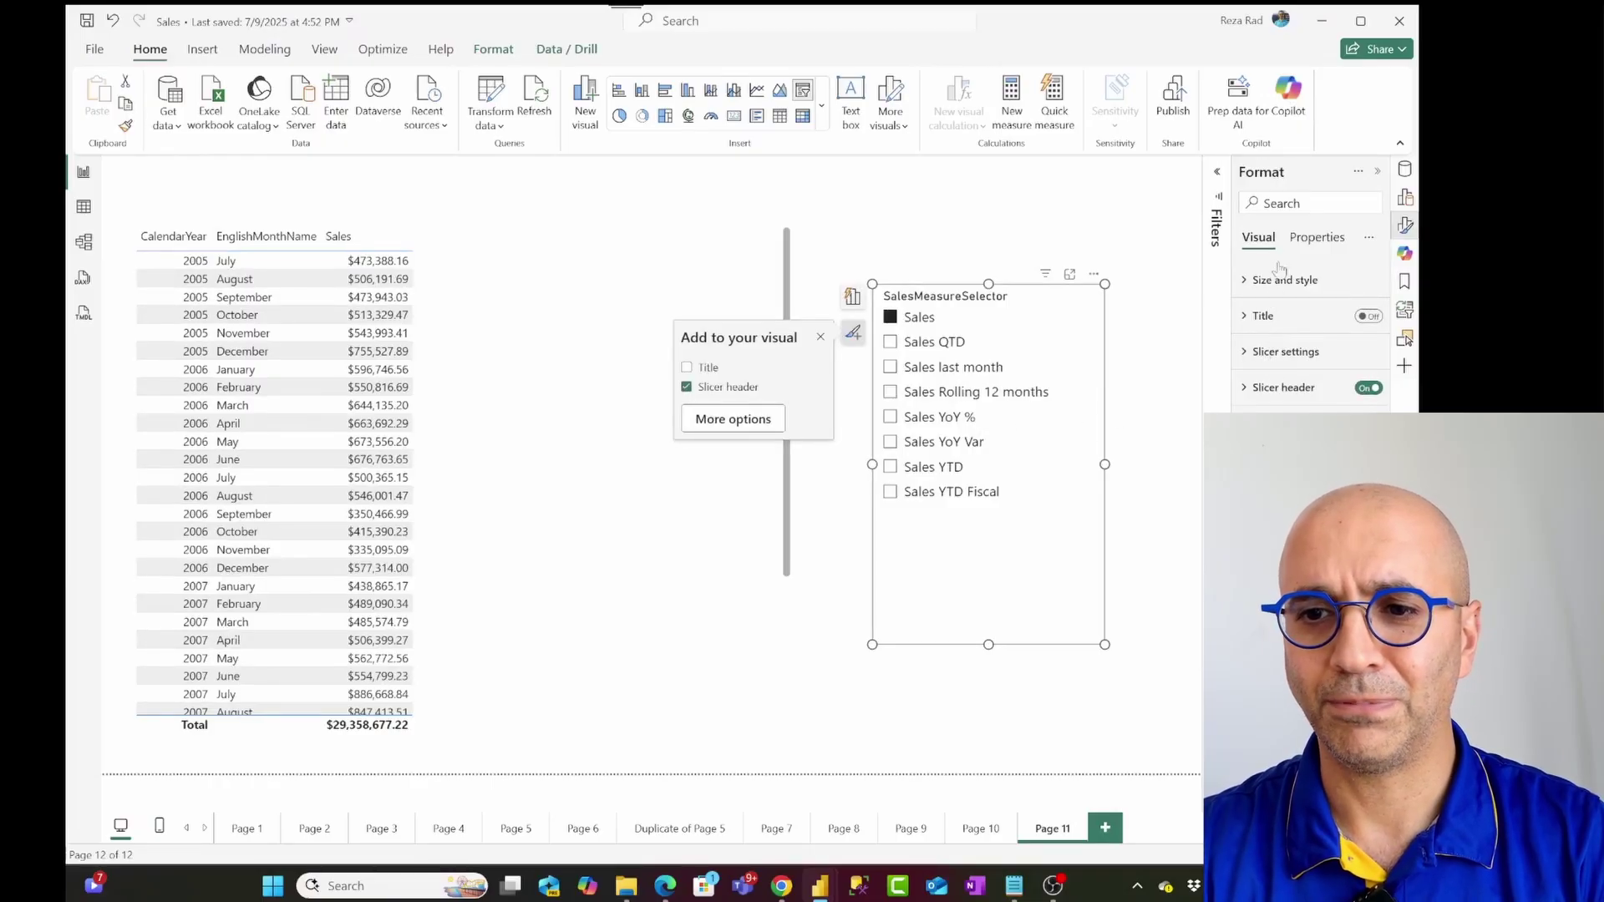
pyautogui.click(1257, 353)
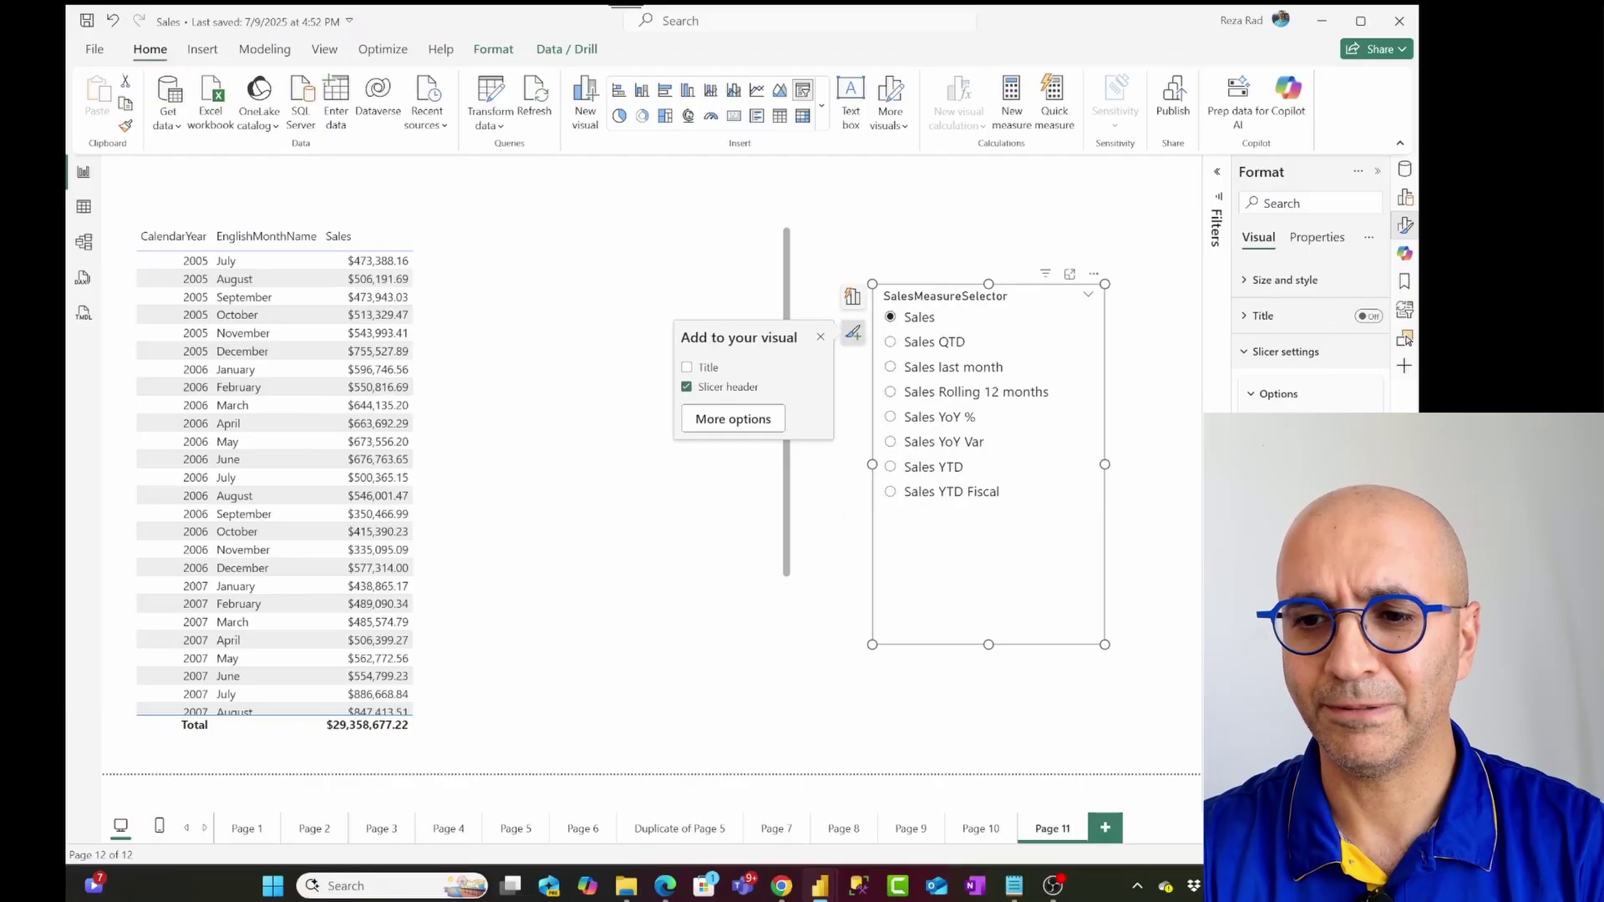
# Try single measures from Sales last month to Sales YTD Fiscal, ending on Sales YoY Var.
pyautogui.click(931, 368)
pyautogui.click(929, 392)
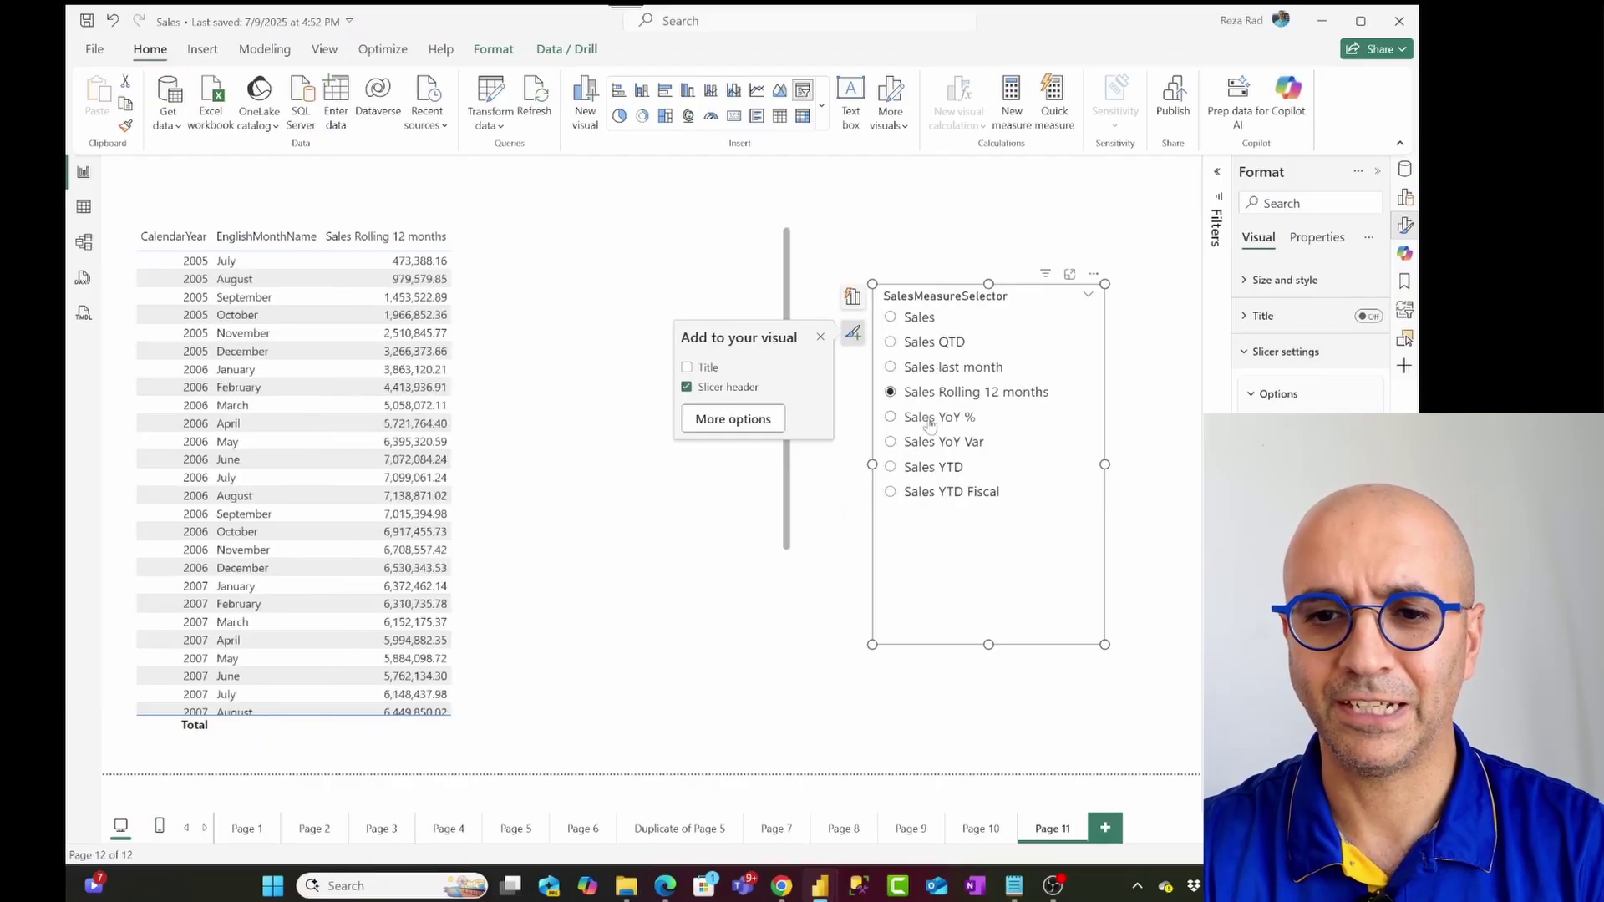
pyautogui.click(927, 417)
pyautogui.click(929, 468)
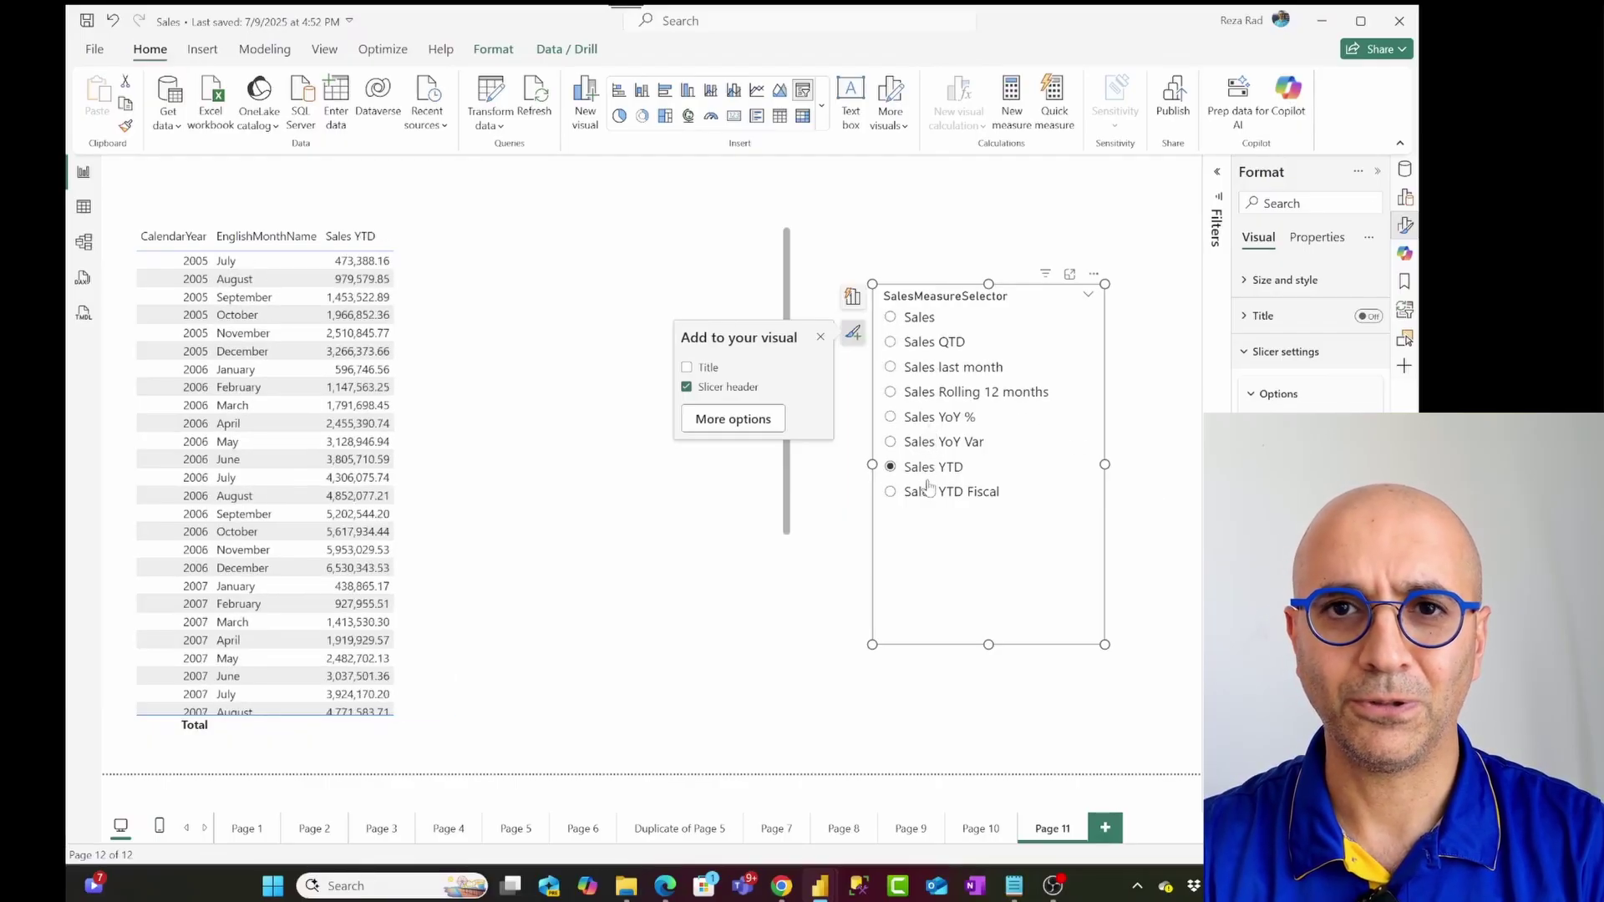
pyautogui.click(929, 491)
pyautogui.click(938, 441)
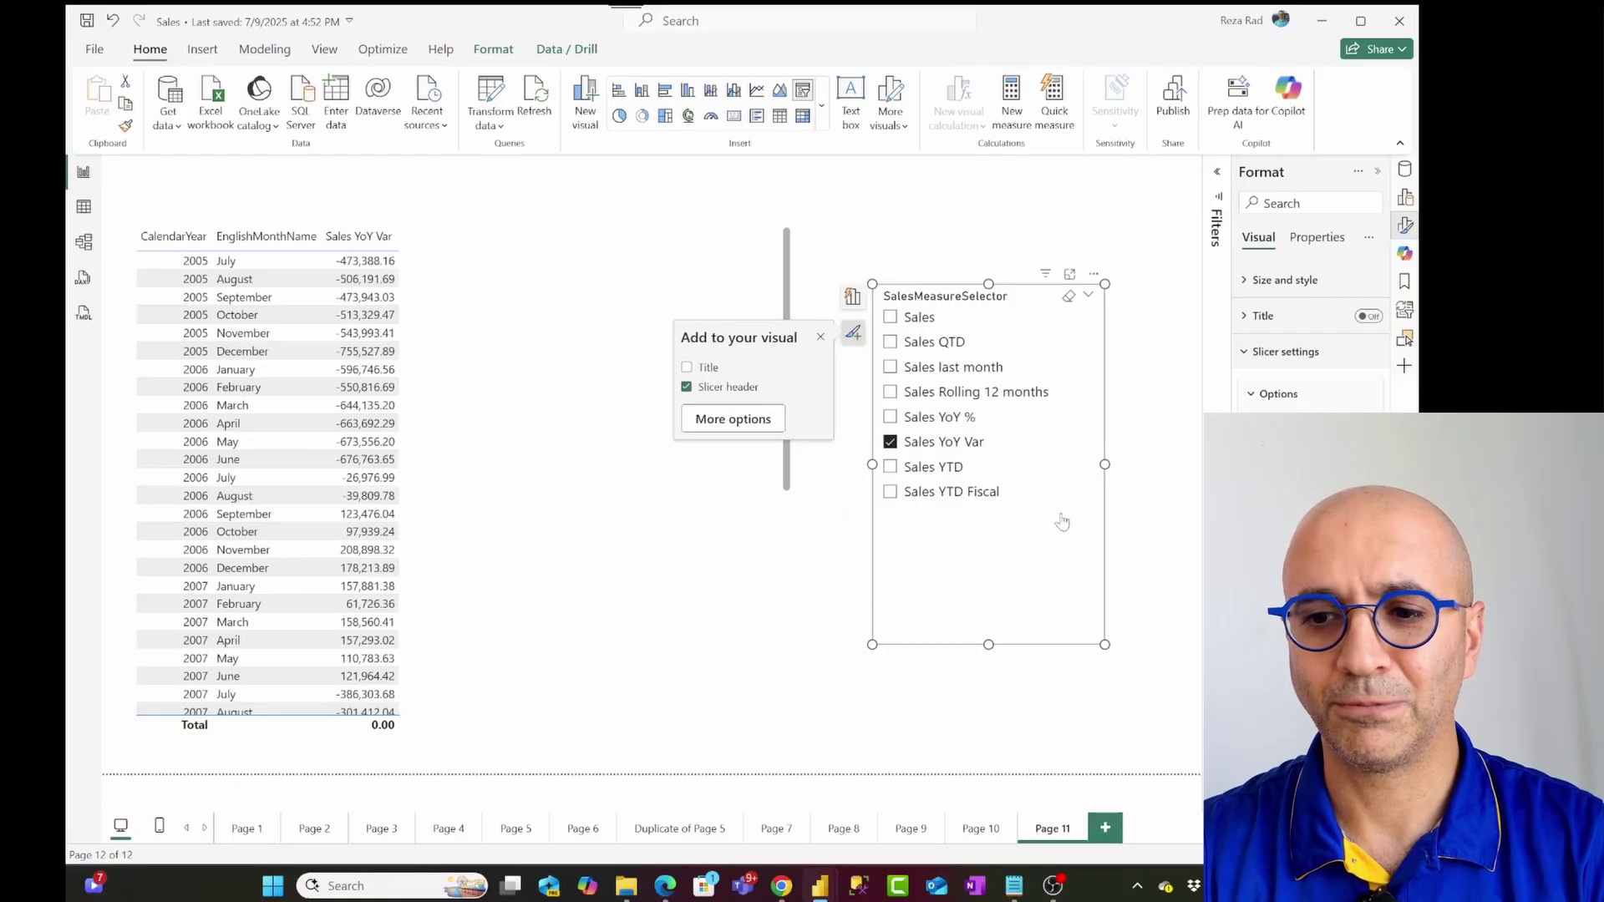
# Add and remove measure columns, leaving Sales YoY Var with Sales last month.
pyautogui.click(915, 417)
pyautogui.click(913, 367)
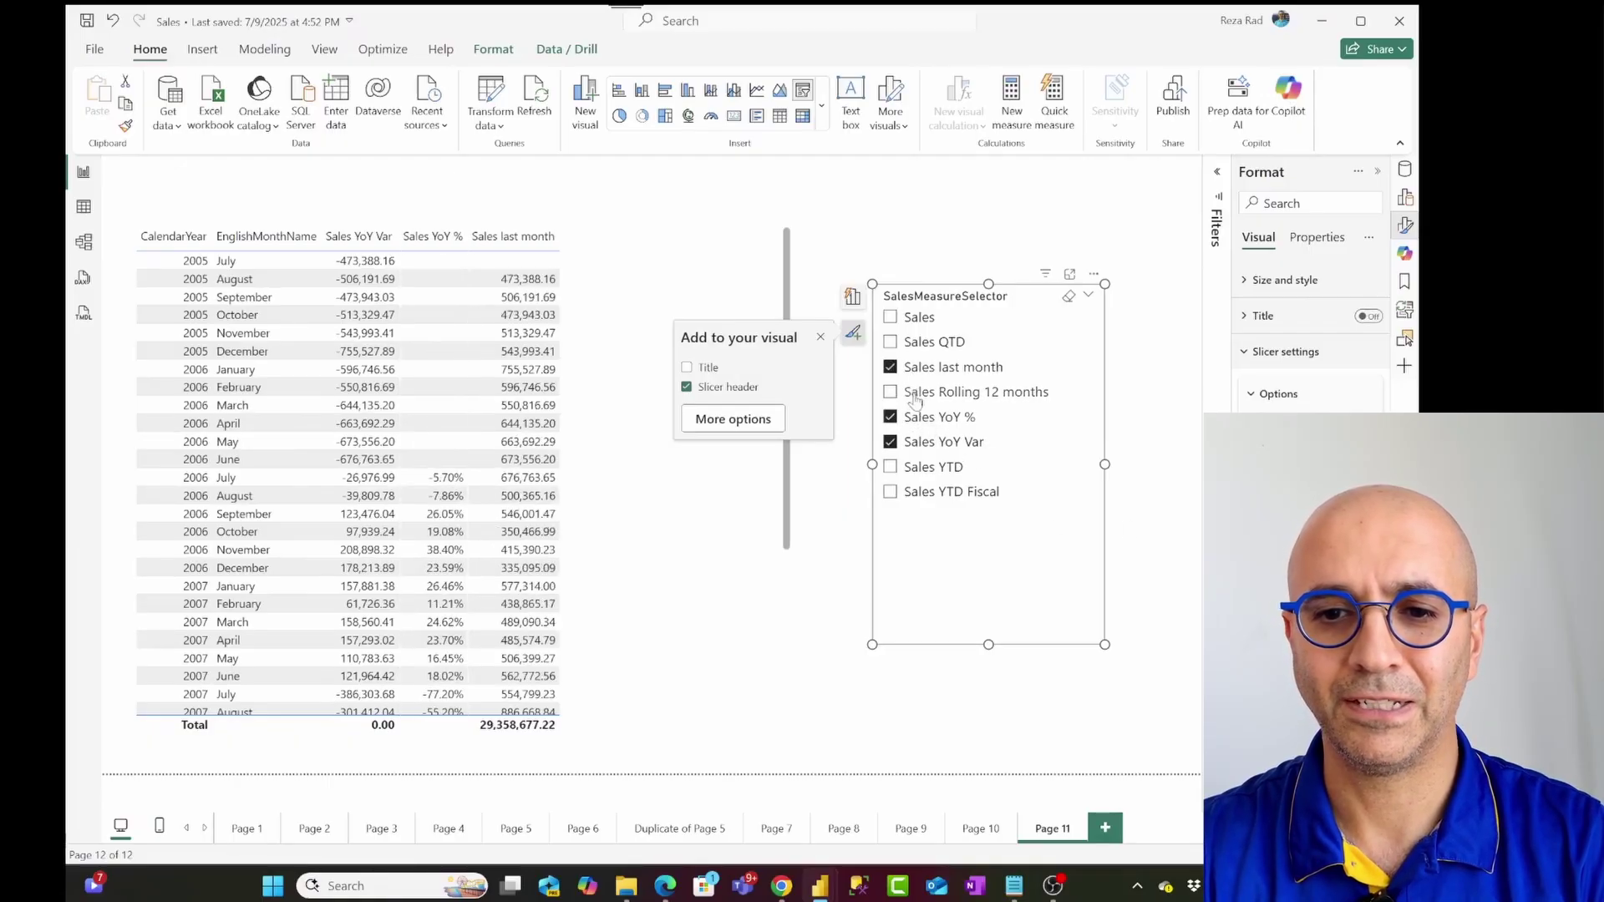
pyautogui.click(916, 399)
pyautogui.click(919, 393)
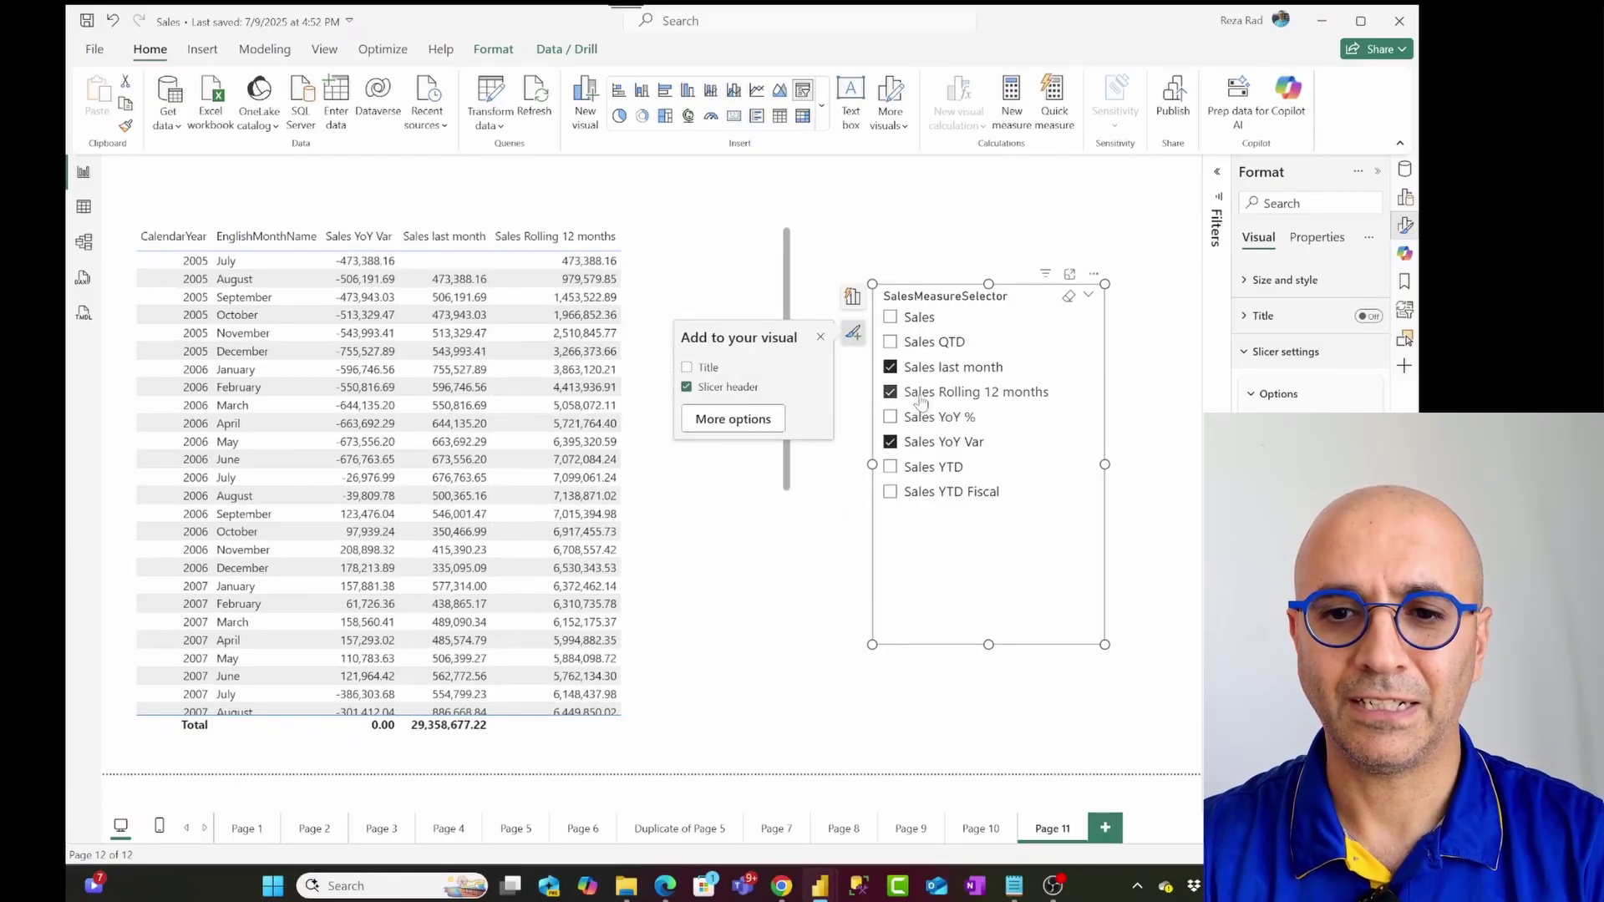
pyautogui.click(931, 417)
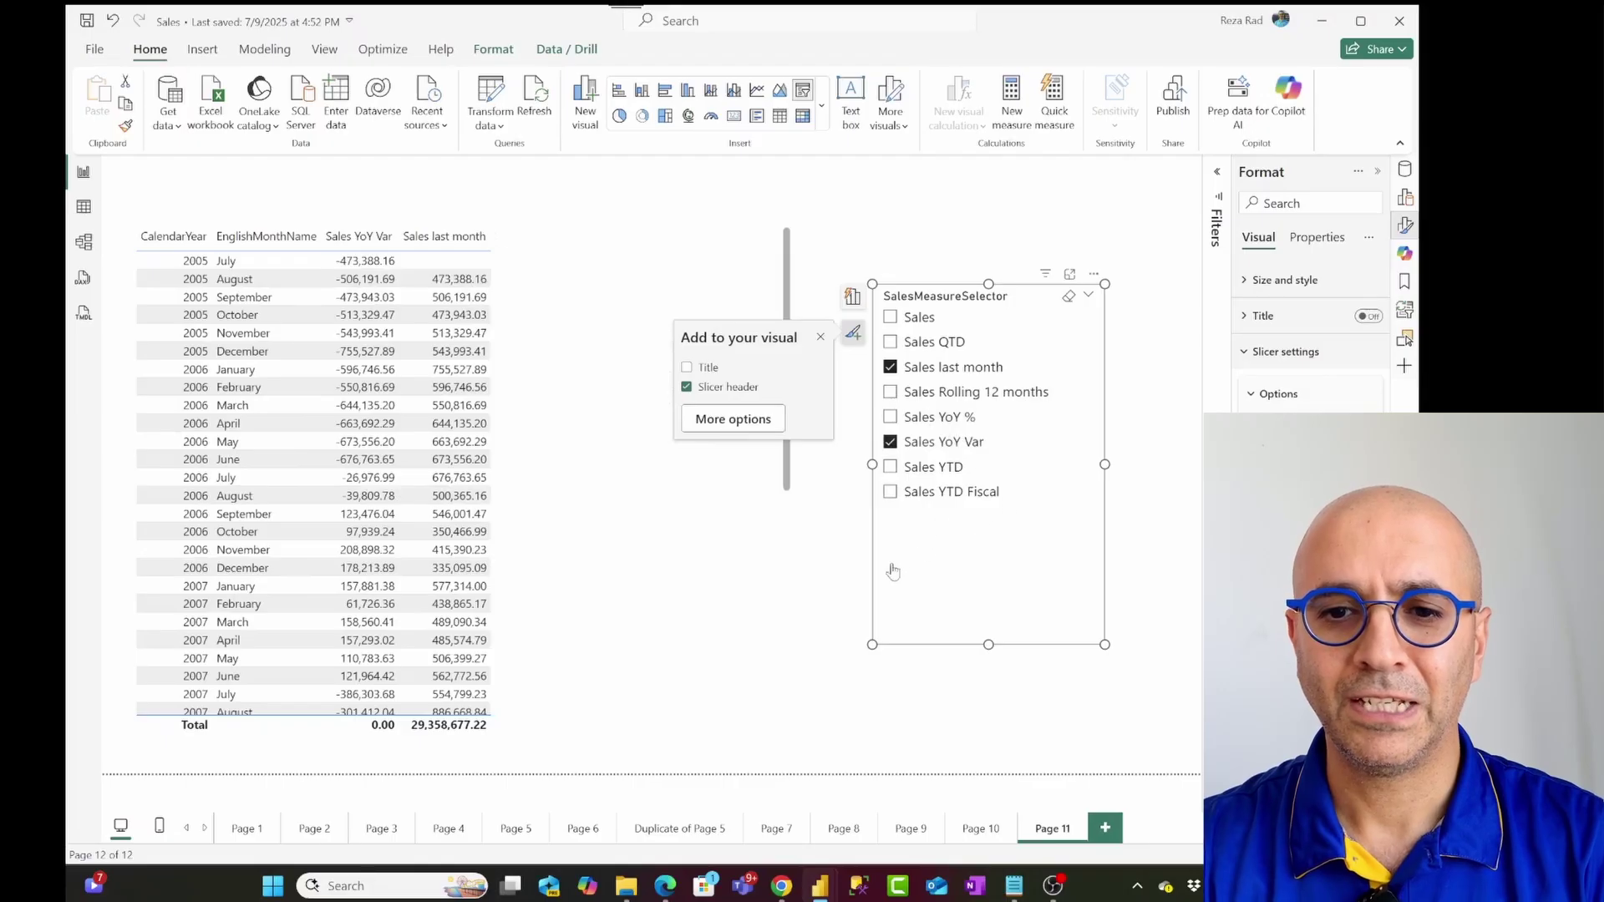